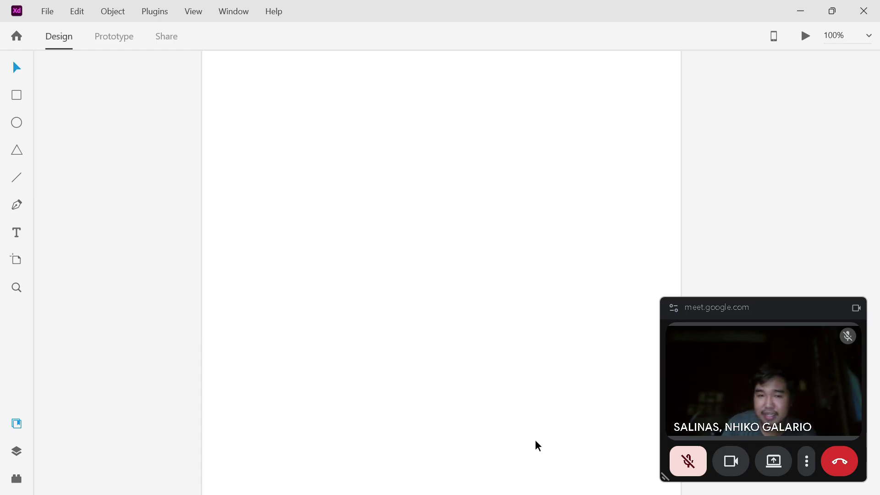
# Open the finished Toyota Vios page design from the Downloads folder, examine its layout, and return to the blank document
pyautogui.press('super')
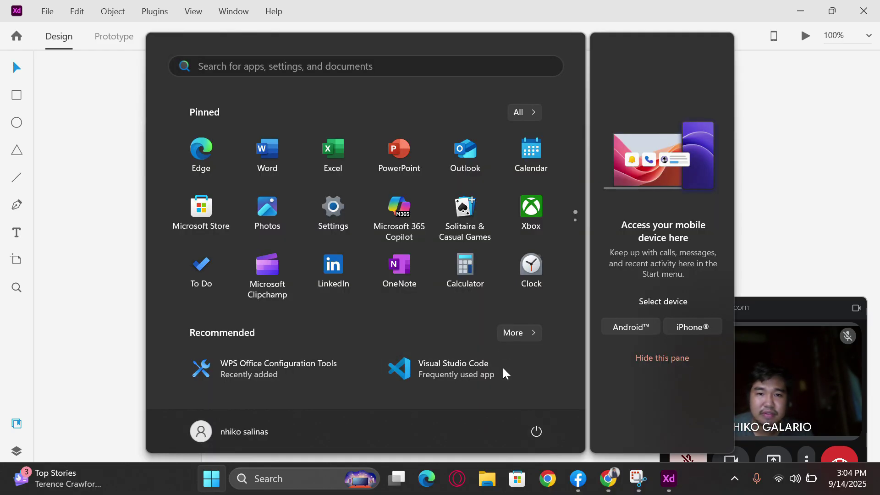
pyautogui.press('super')
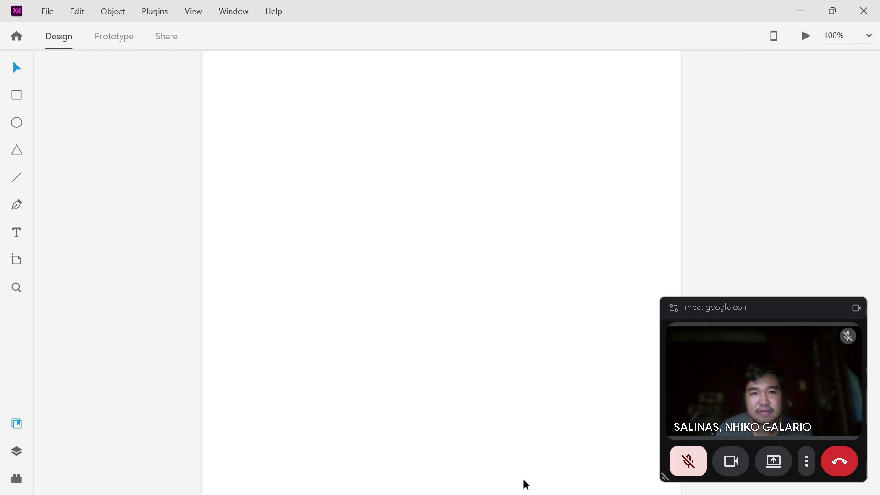
pyautogui.click(526, 484)
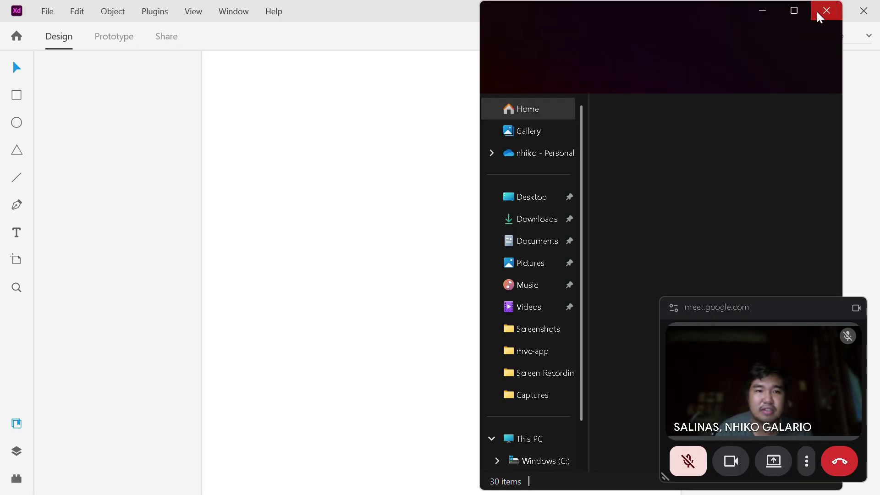
pyautogui.click(794, 10)
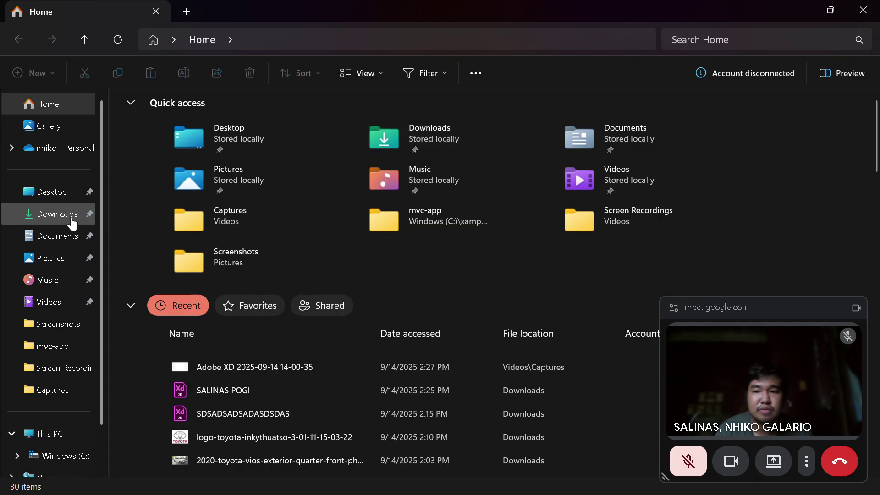
pyautogui.click(71, 218)
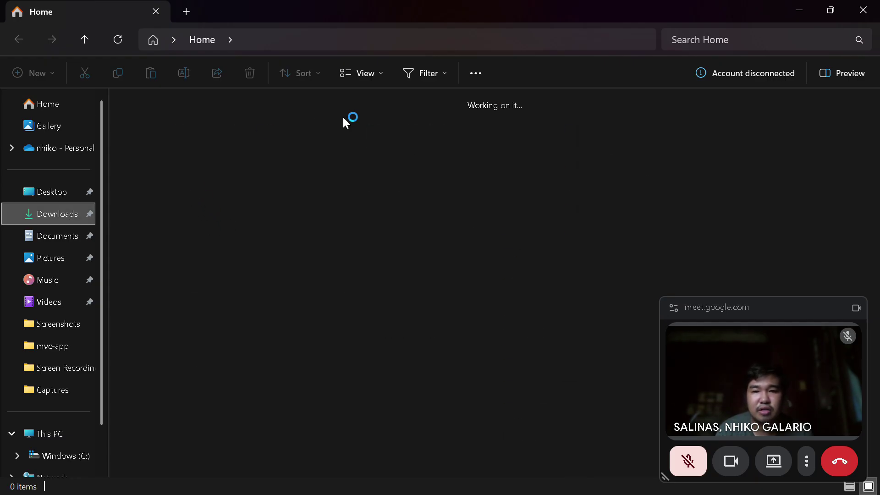
pyautogui.doubleClick(239, 140)
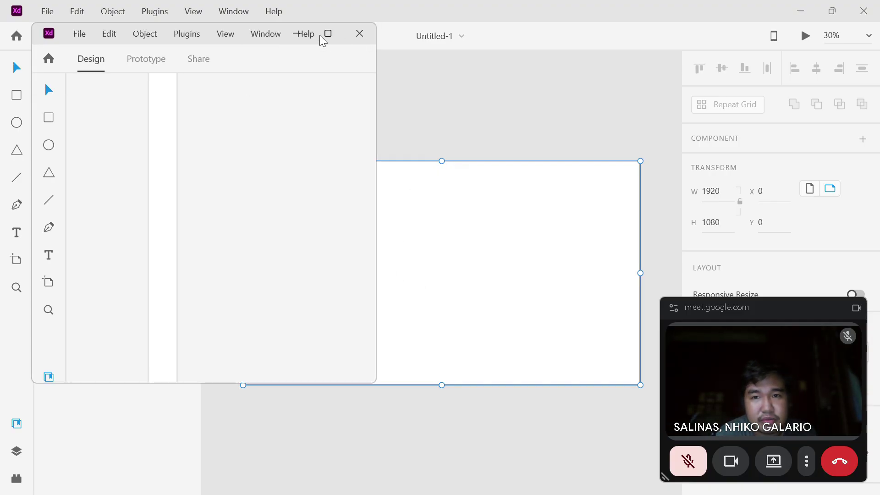
pyautogui.click(328, 33)
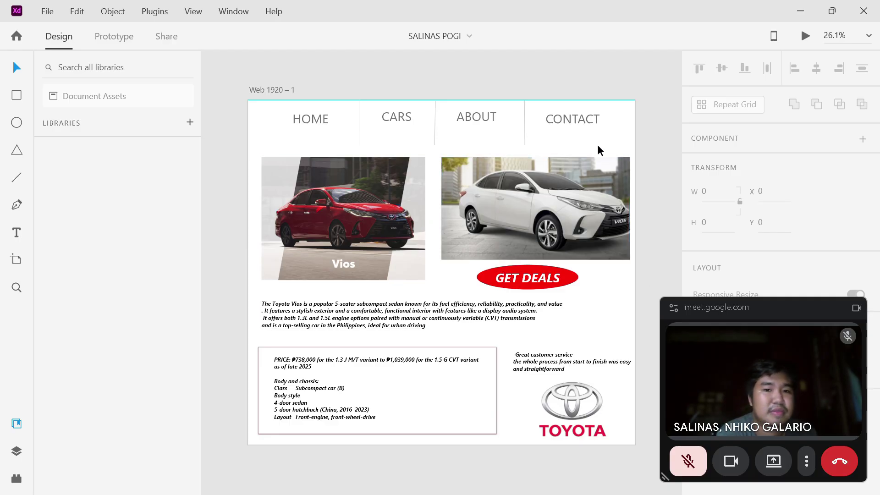
pyautogui.click(801, 9)
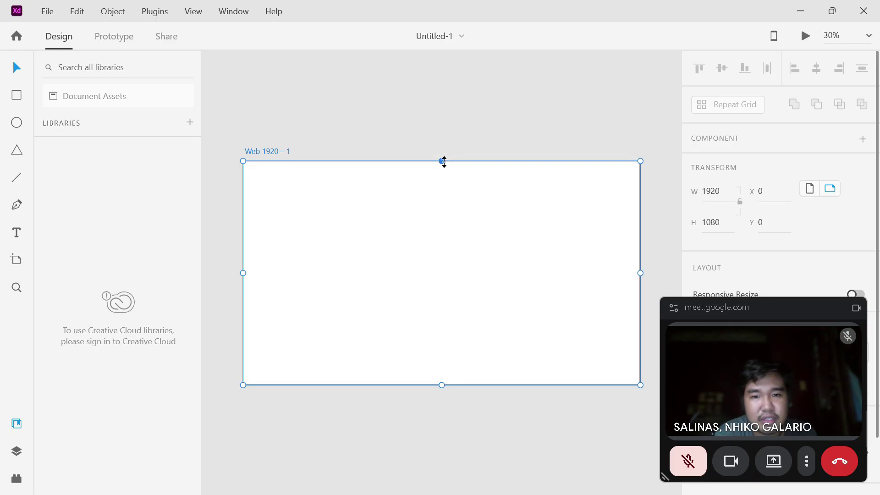
# Enlarge the blank web artboard to a height of about 1486 px and move it to about X 120, Y -206
pyautogui.moveTo(441, 161); pyautogui.dragTo(441, 77)
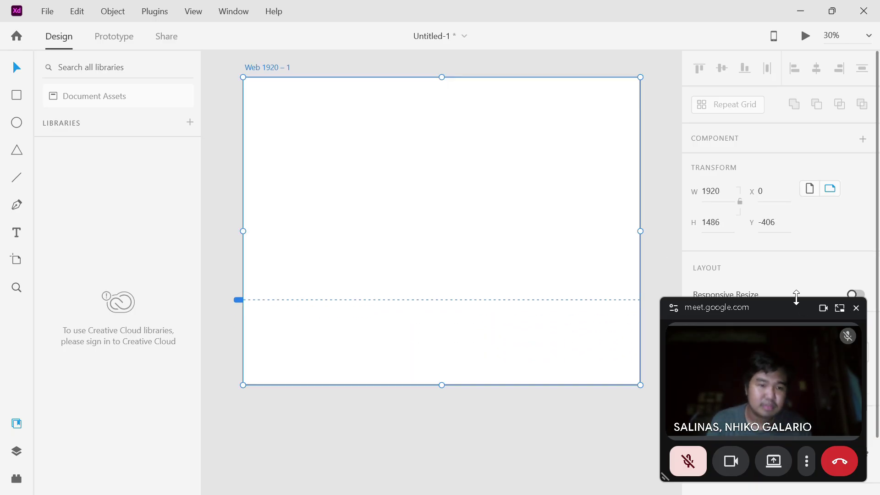
pyautogui.moveTo(798, 298); pyautogui.dragTo(798, 323)
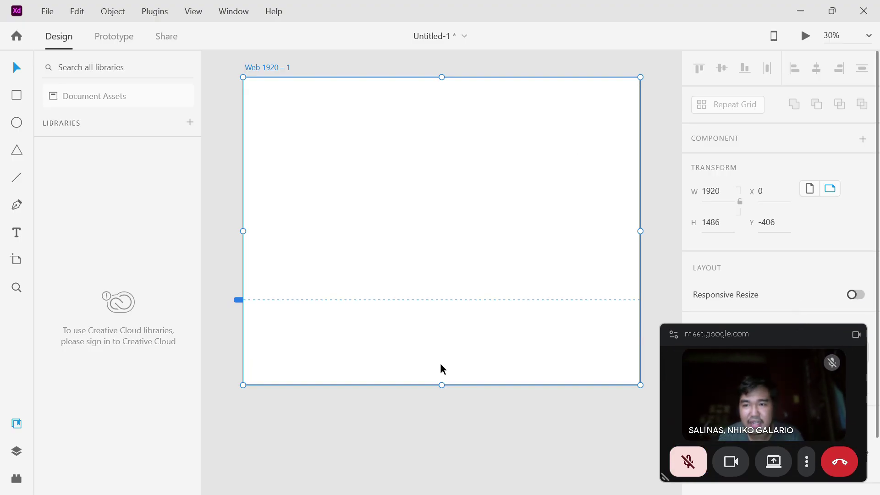
pyautogui.moveTo(440, 365); pyautogui.dragTo(464, 406)
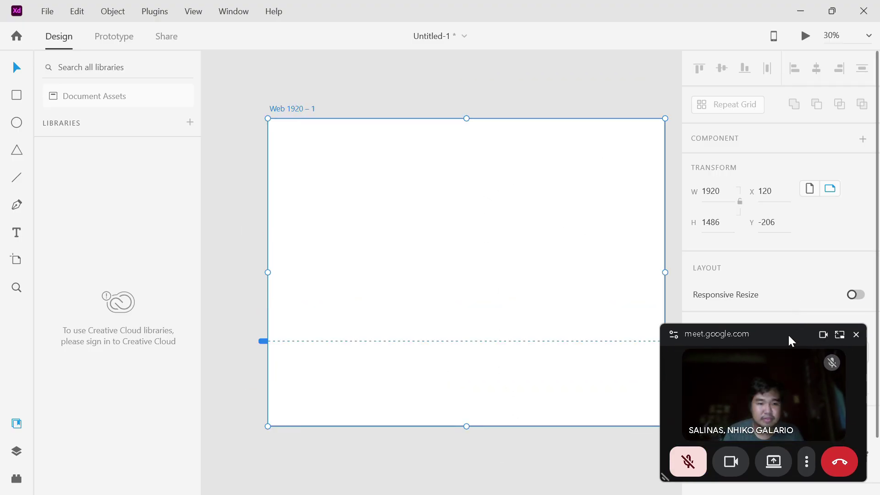
pyautogui.moveTo(790, 340); pyautogui.dragTo(802, 346)
# Draw three evenly spaced vertical divider lines, about 240 to 250 px long, down from the artboard's upper edge
pyautogui.click(17, 177)
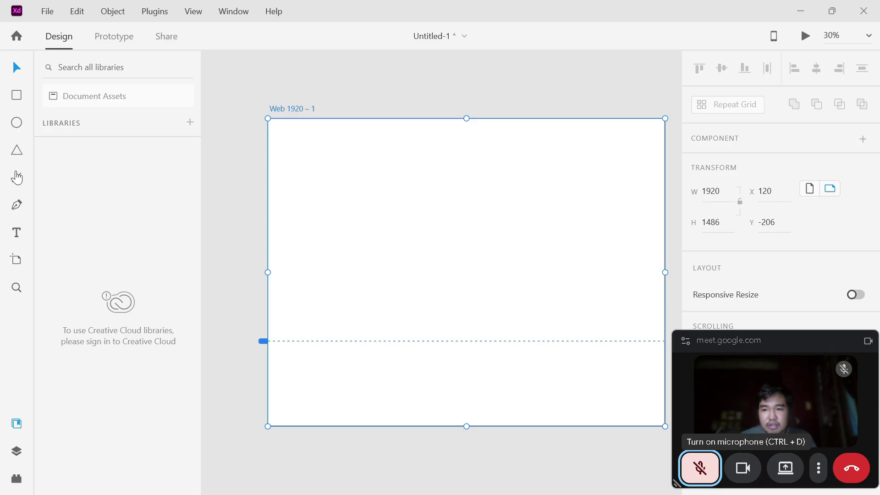
pyautogui.moveTo(355, 120)
pyautogui.mouseDown()
pyautogui.moveTo(352, 181)
pyautogui.moveTo(353, 170)
pyautogui.mouseUp()
pyautogui.moveTo(448, 120); pyautogui.dragTo(447, 170)
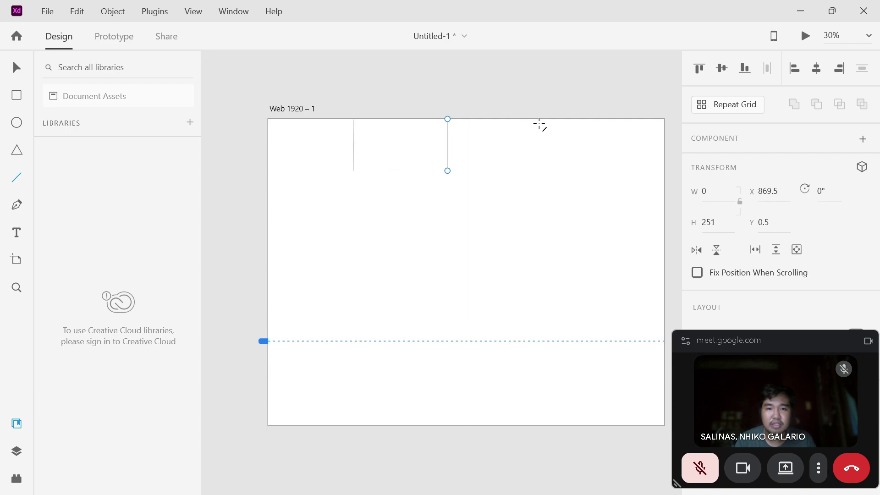
pyautogui.moveTo(539, 122); pyautogui.dragTo(539, 179)
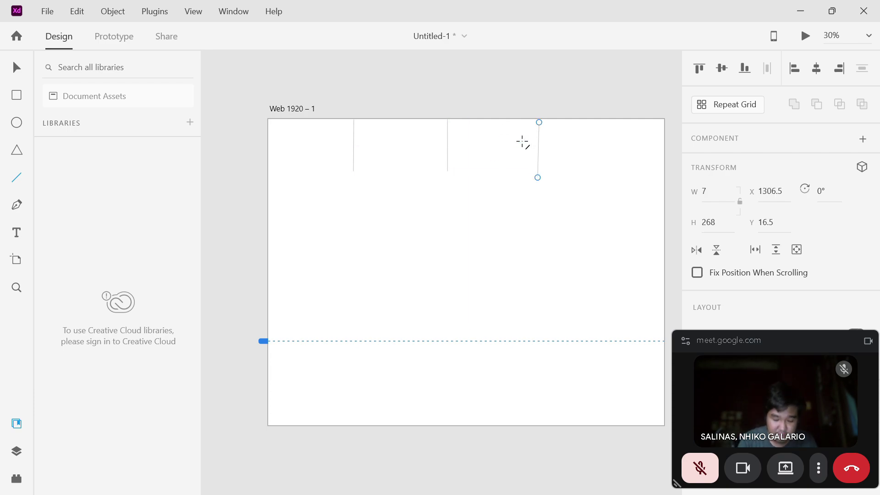
pyautogui.hotkey('ctrl', 'z')
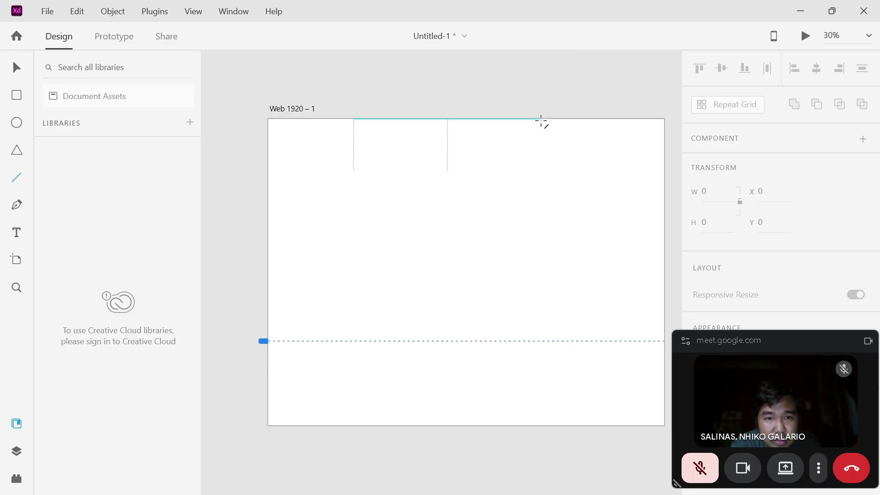
pyautogui.moveTo(540, 120); pyautogui.dragTo(540, 165)
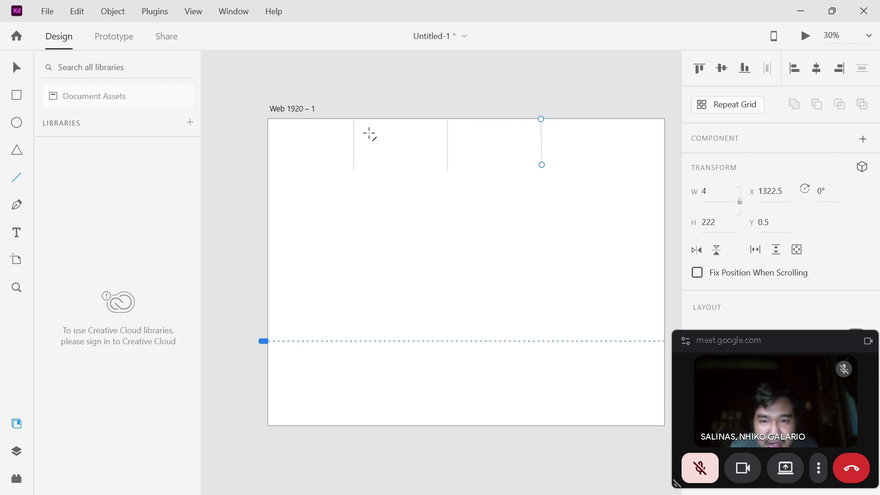
pyautogui.moveTo(353, 171); pyautogui.dragTo(541, 167)
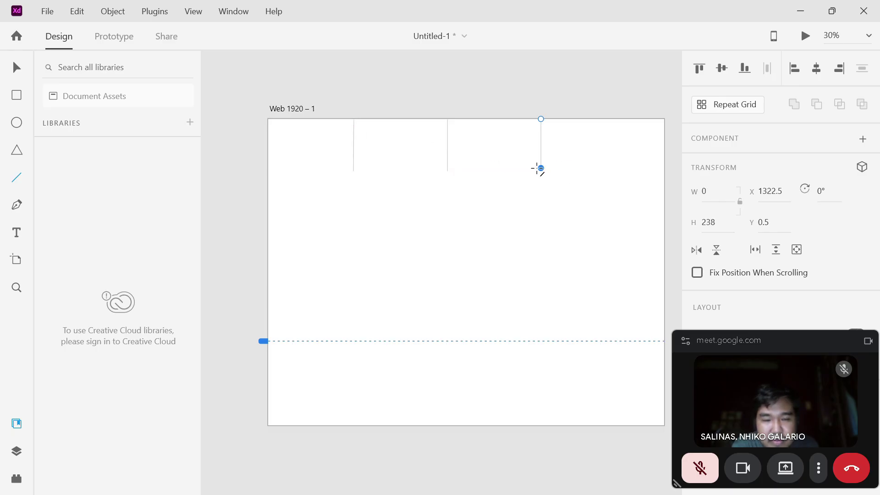
pyautogui.rightClick(530, 199)
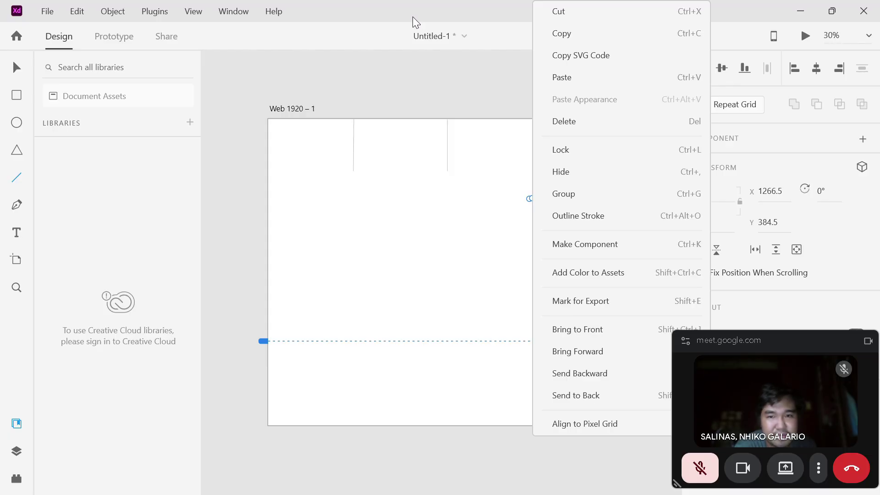
pyautogui.click(426, 55)
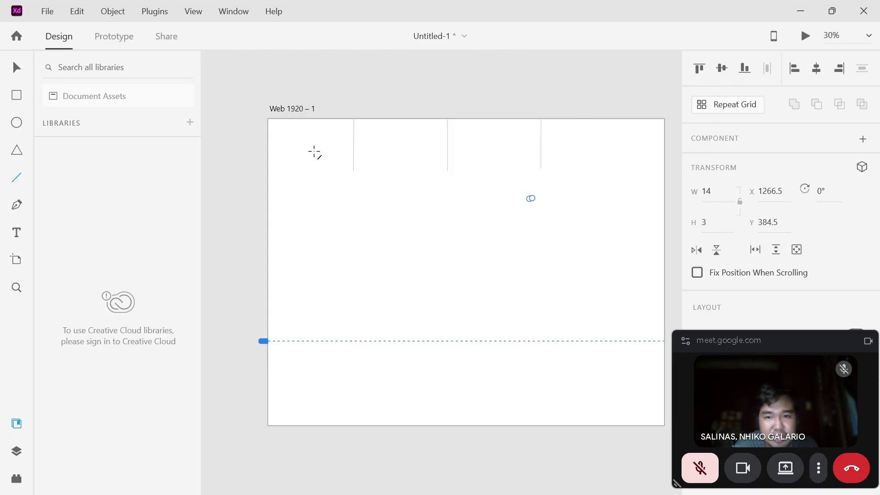
# Start a text label in the first header column and set its font size to 70
pyautogui.click(12, 238)
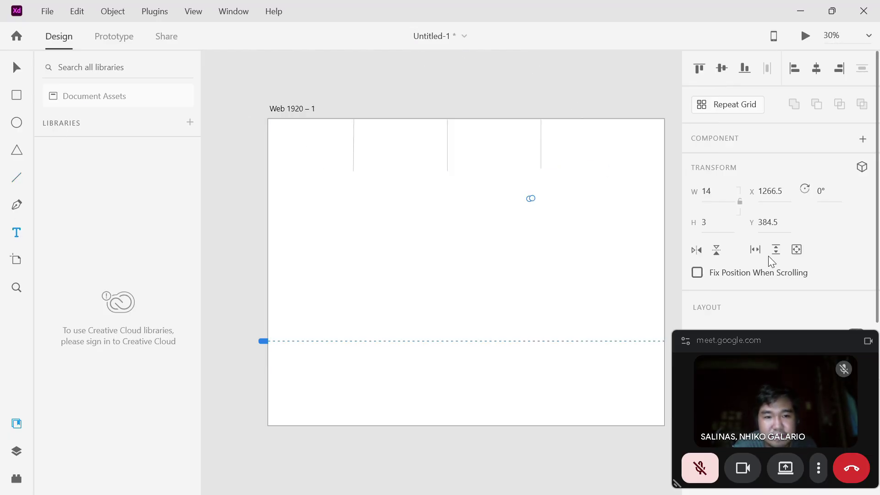
pyautogui.moveTo(782, 336); pyautogui.dragTo(157, 345)
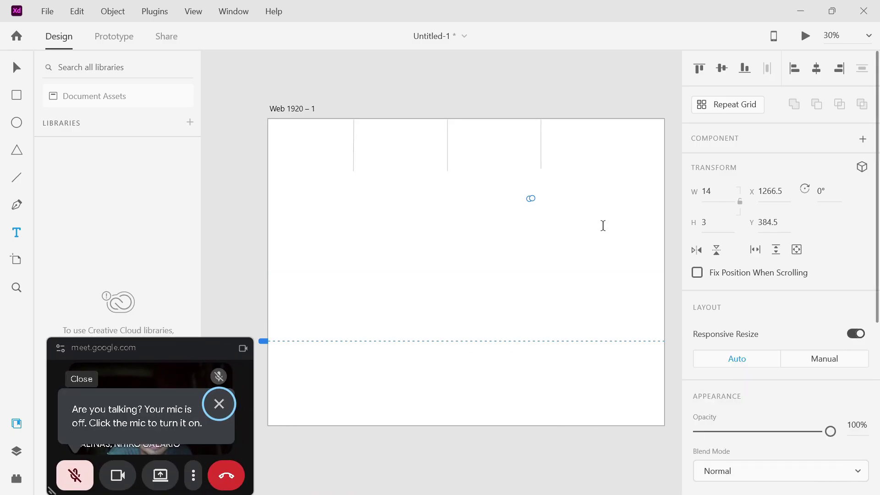
pyautogui.scroll(-5, 718, 344)
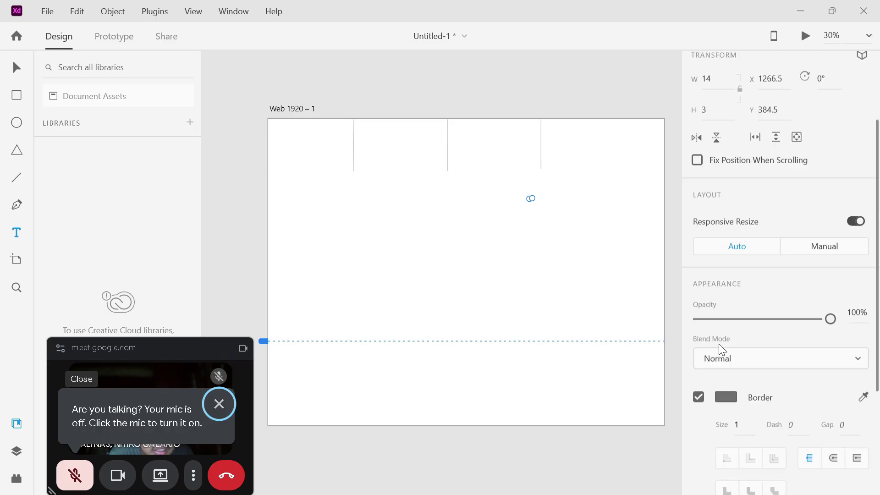
pyautogui.scroll(-2, 730, 310)
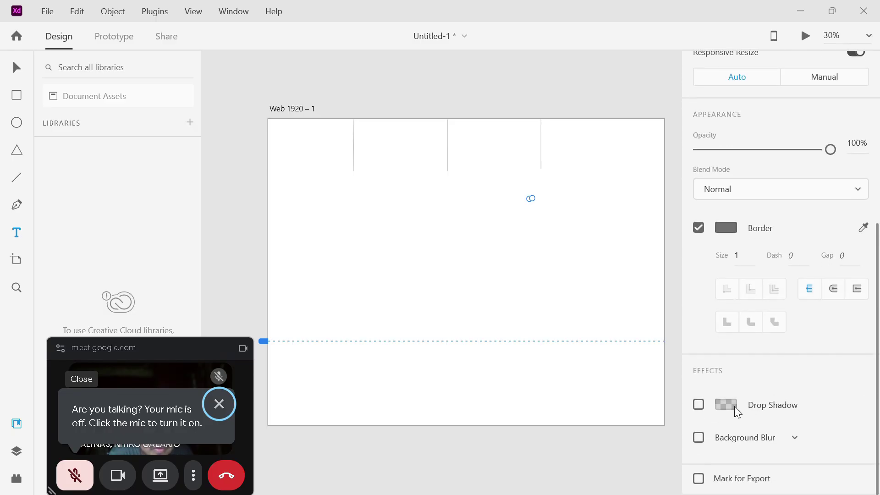
pyautogui.scroll(2, 733, 229)
pyautogui.scroll(-2, 737, 253)
pyautogui.click(332, 127)
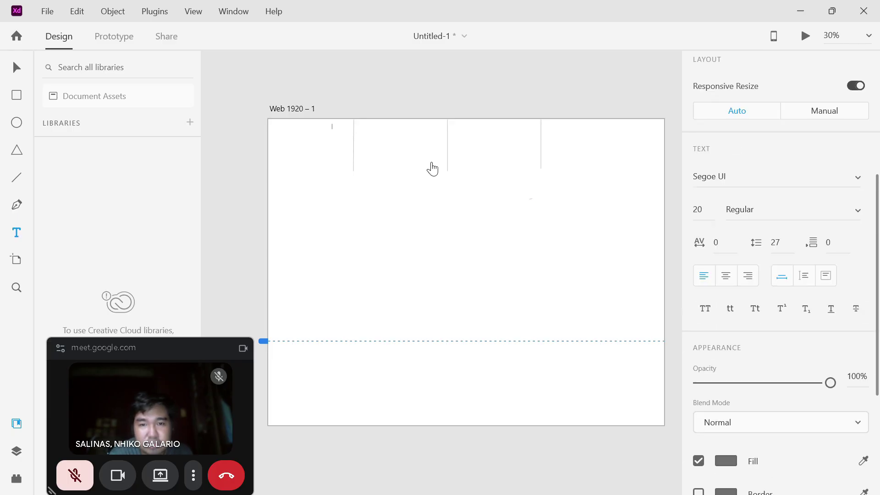
pyautogui.scroll(-2, 820, 385)
pyautogui.scroll(2, 798, 344)
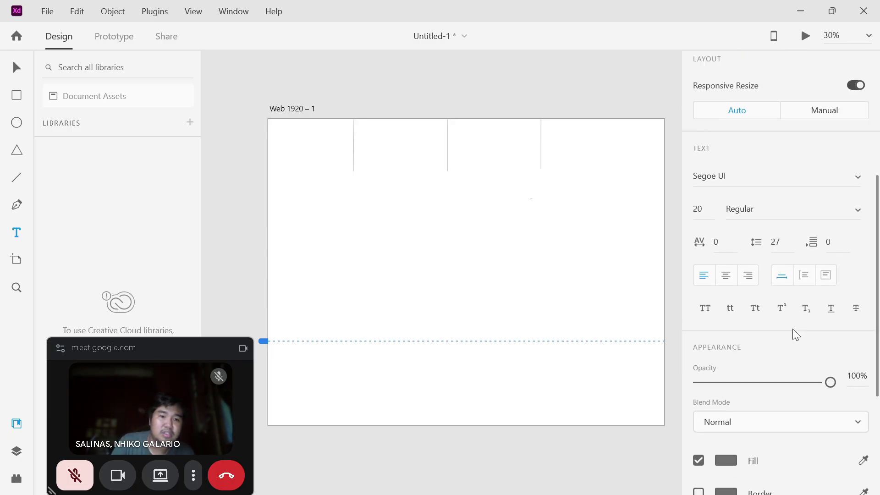
pyautogui.click(689, 195)
pyautogui.press('BackSpace')
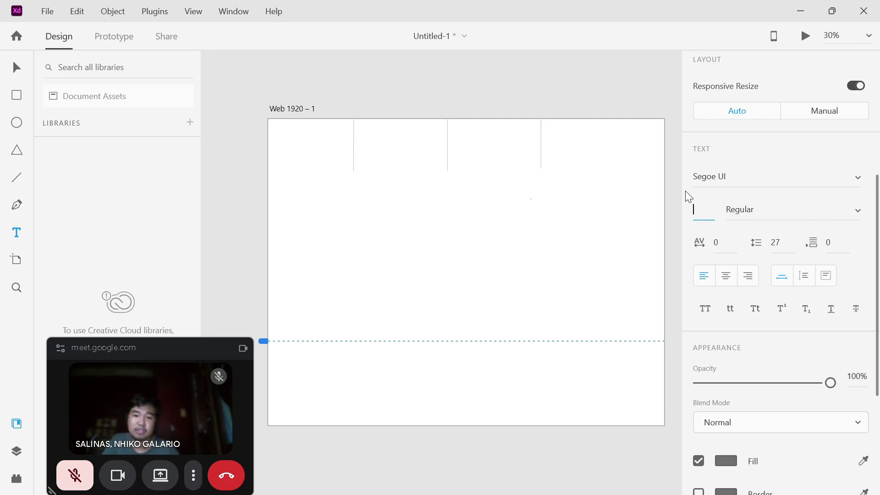
pyautogui.write('70')
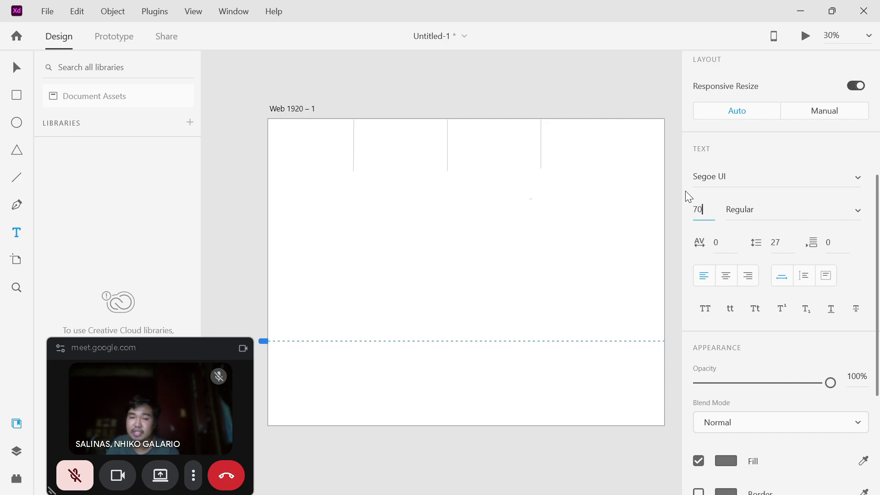
pyautogui.press('Return')
# Enter HOME as the label text and move it inside the first header column, to about X 113, Y 56
pyautogui.write('sdas')
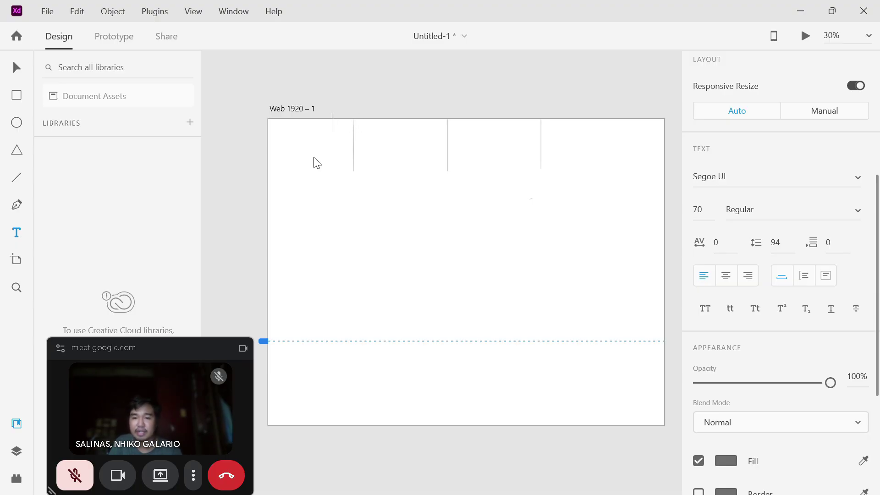
pyautogui.write('HOME')
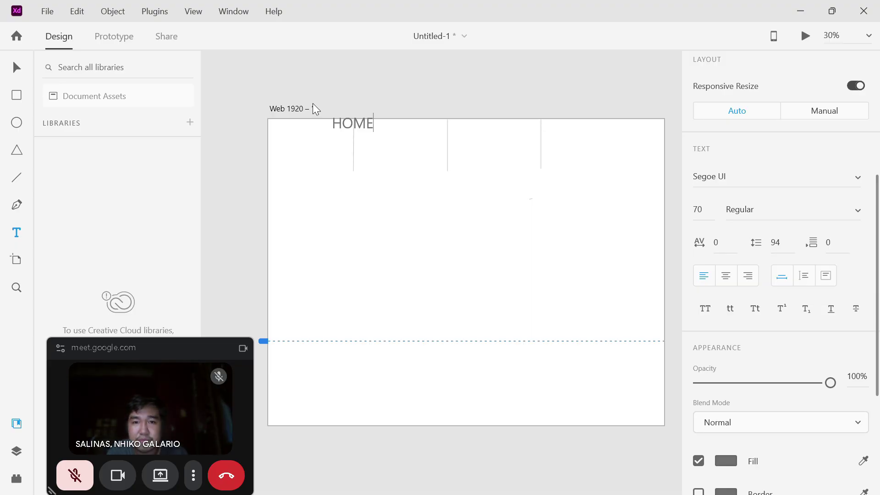
pyautogui.click(16, 67)
pyautogui.click(354, 122)
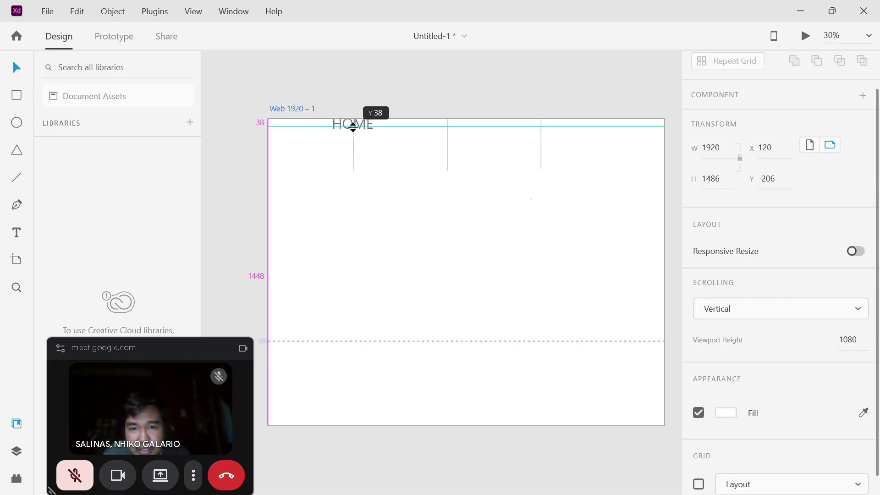
pyautogui.click(320, 128)
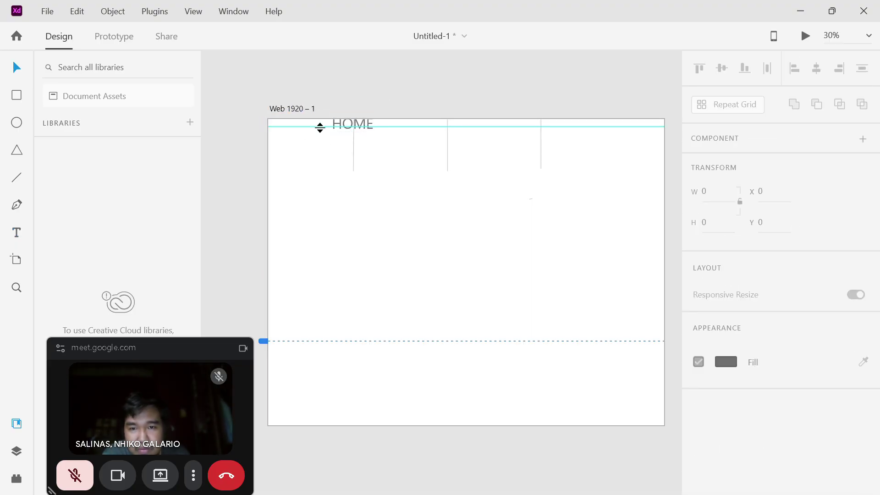
pyautogui.click(325, 117)
pyautogui.moveTo(347, 123); pyautogui.dragTo(308, 146)
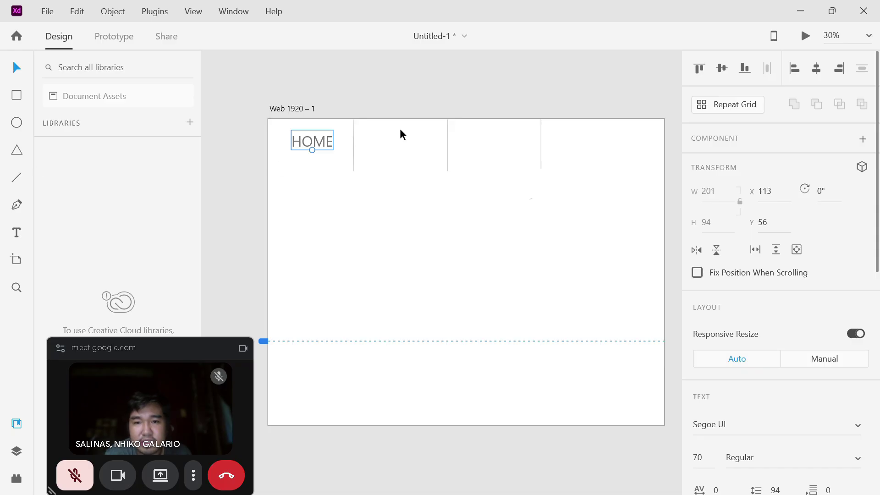
# Set the HOME label's font style to Bold Italic
pyautogui.scroll(-3, 810, 362)
pyautogui.click(842, 391)
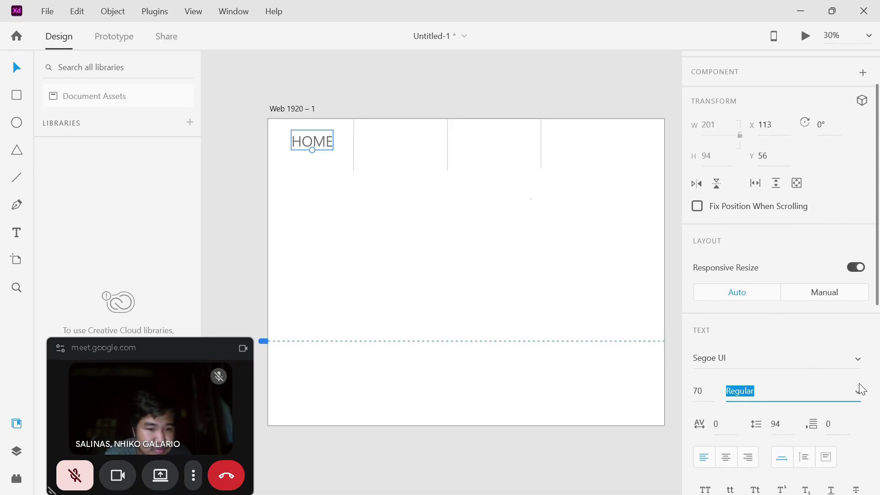
pyautogui.click(860, 388)
pyautogui.click(860, 387)
pyautogui.click(860, 387)
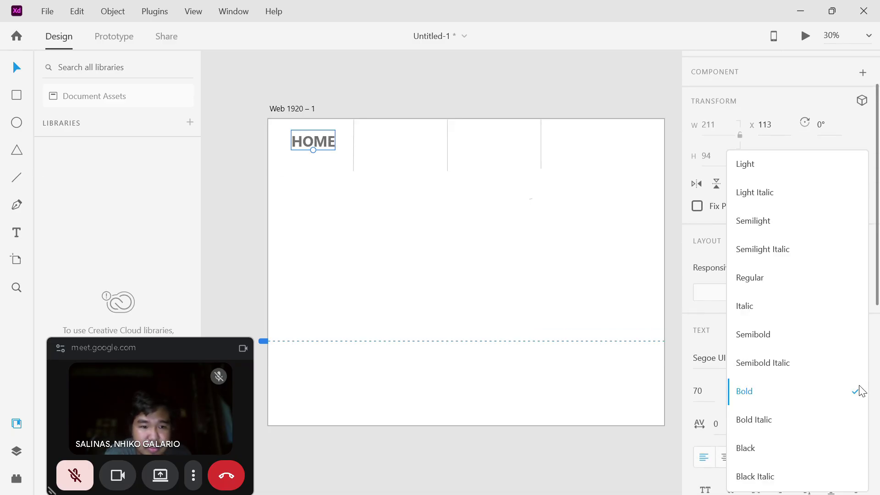
pyautogui.click(771, 422)
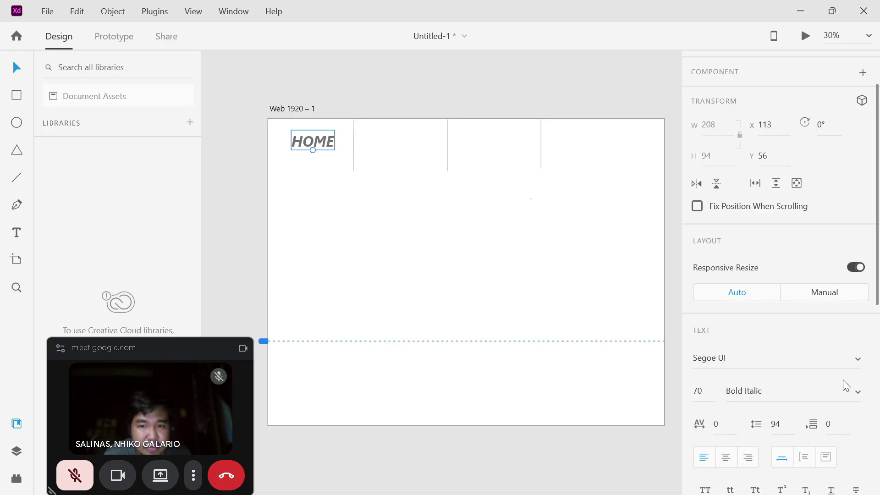
# Try the Black and Black Italic font styles on the HOME label, and settle on Semibold
pyautogui.click(858, 391)
pyautogui.click(784, 419)
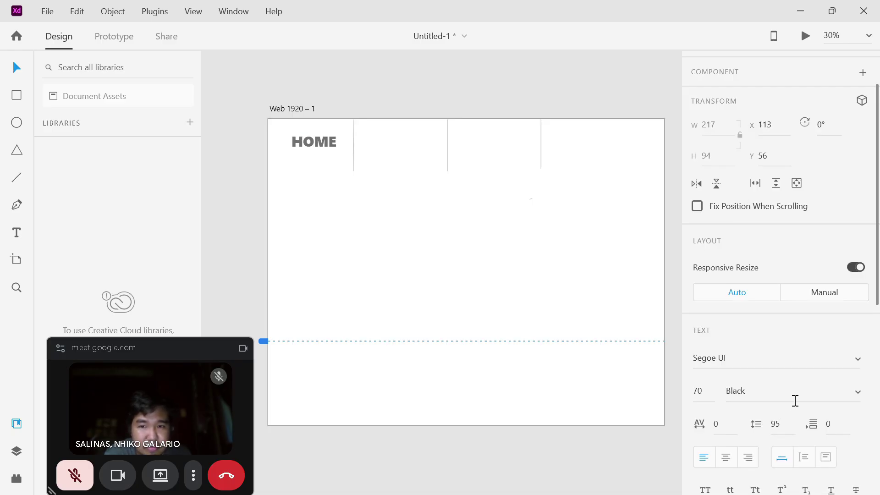
pyautogui.click(854, 394)
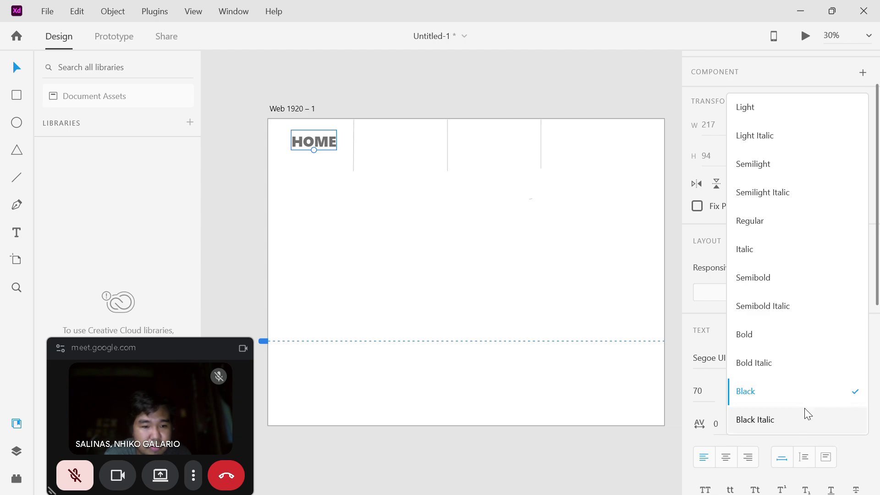
pyautogui.click(807, 415)
pyautogui.click(857, 389)
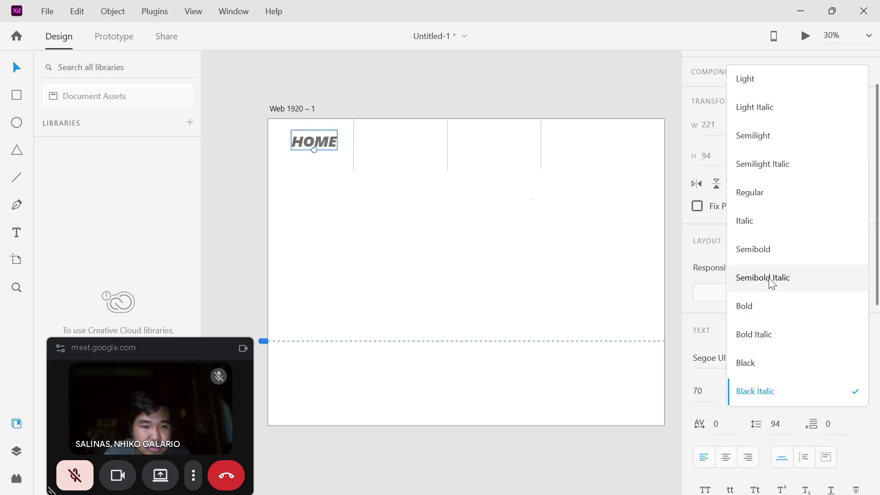
pyautogui.click(780, 260)
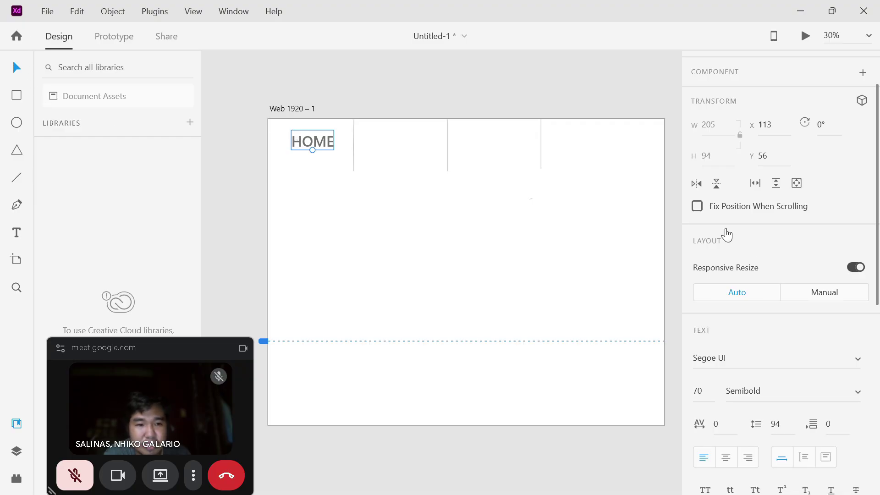
# Add a CARS text label and move it inside the second header column, to about X 540, Y 73
pyautogui.click(388, 134)
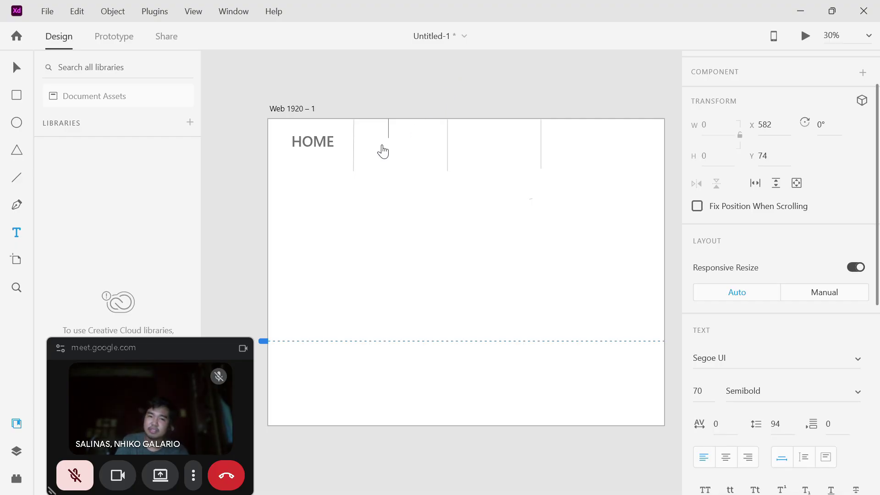
pyautogui.write('CARS')
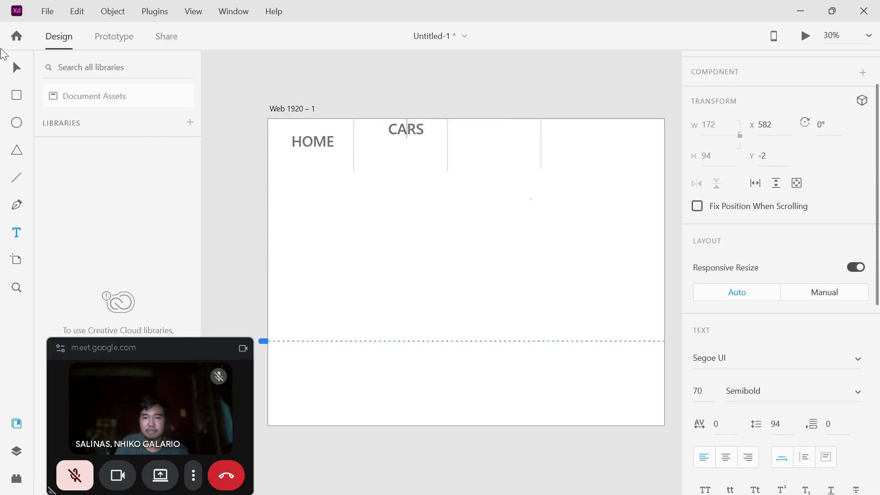
pyautogui.click(18, 67)
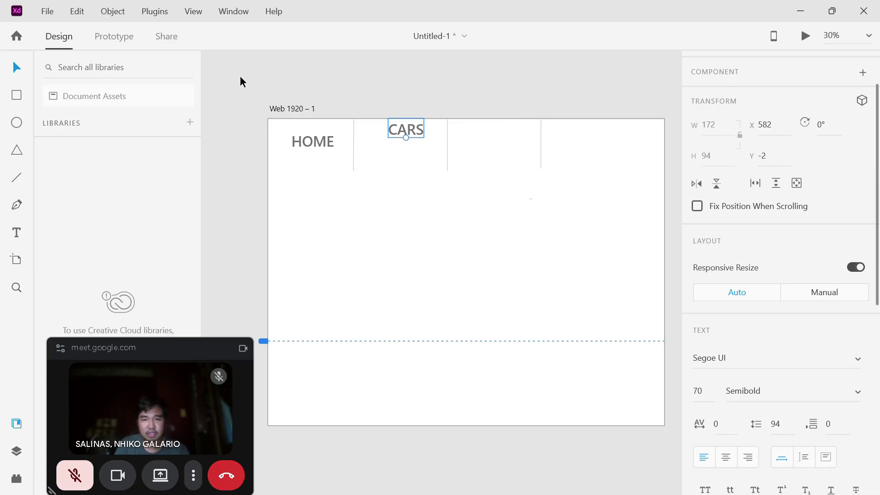
pyautogui.moveTo(399, 130); pyautogui.dragTo(391, 144)
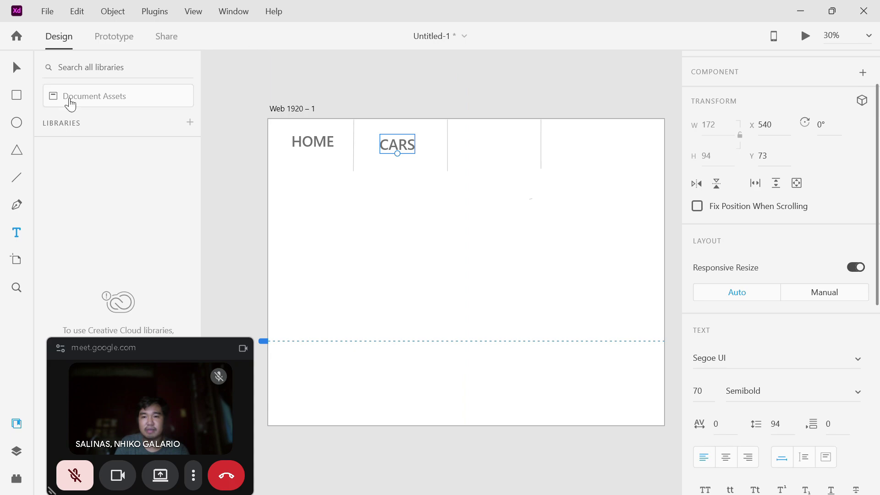
# Add an ABOUT text label and move it inside the third header column, to about X 994, Y 79
pyautogui.click(471, 140)
pyautogui.write('ABOP')
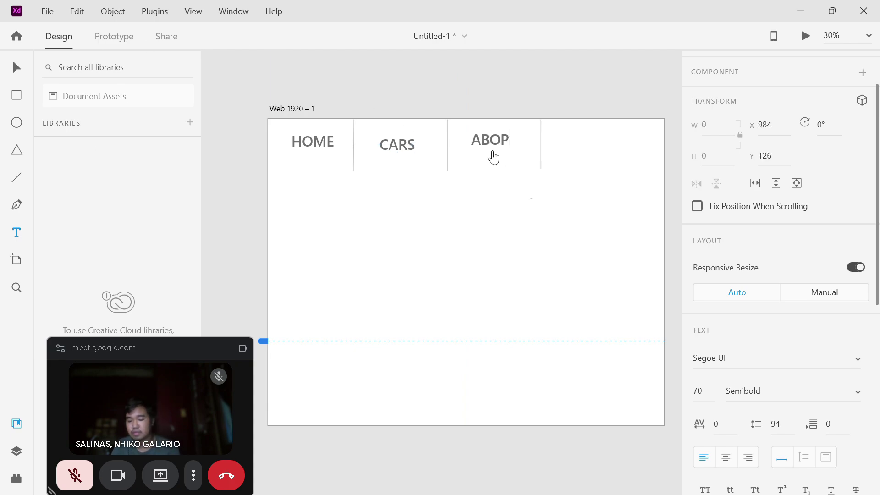
pyautogui.press('BackSpace')
pyautogui.write('UT')
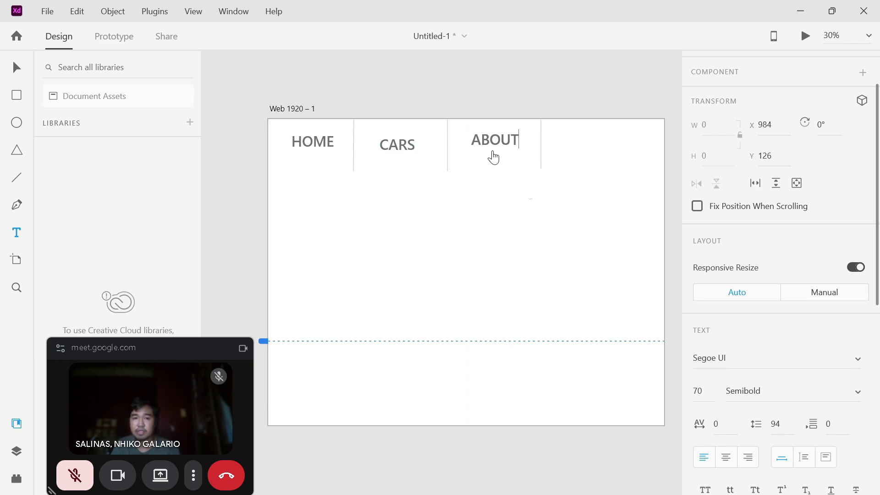
pyautogui.moveTo(489, 143)
pyautogui.mouseDown()
pyautogui.moveTo(499, 147)
pyautogui.moveTo(491, 146)
pyautogui.mouseUp()
pyautogui.click(16, 70)
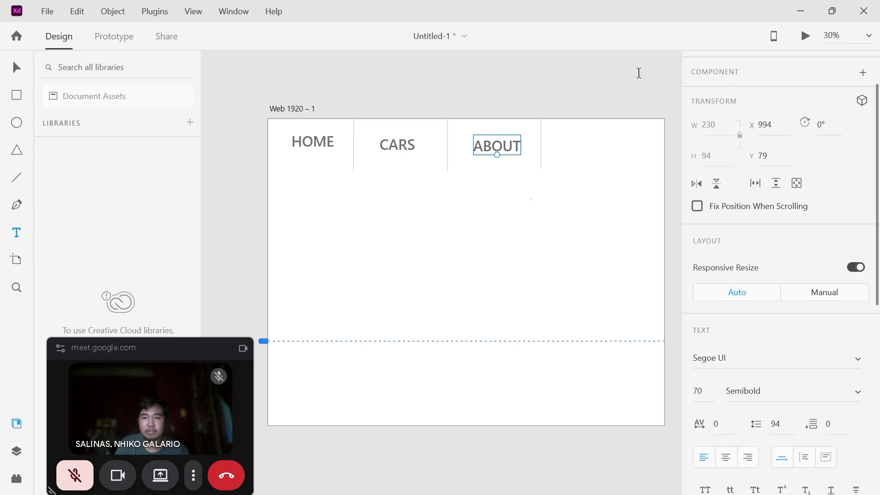
# Add a CONTACT text label and centre it roughly in the last header column, within the artboard
pyautogui.click(620, 147)
pyautogui.write('C')
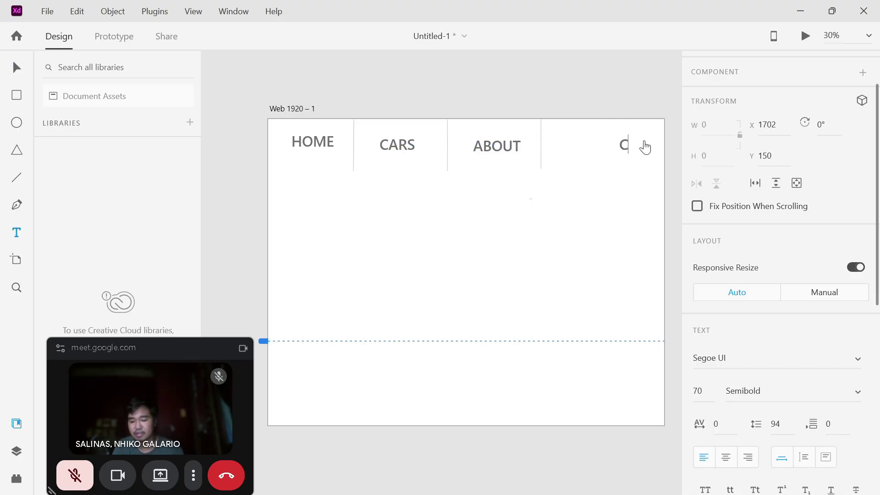
pyautogui.write('ONTACT')
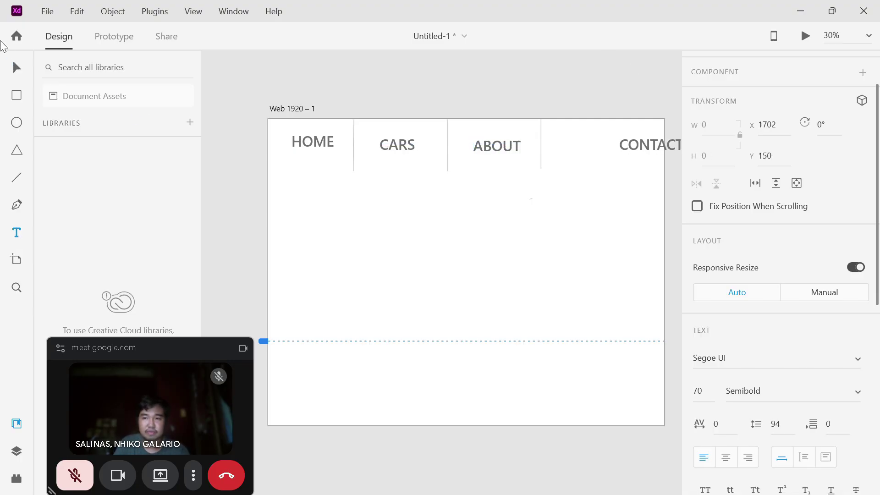
pyautogui.click(18, 67)
pyautogui.moveTo(636, 144); pyautogui.dragTo(594, 145)
pyautogui.click(494, 77)
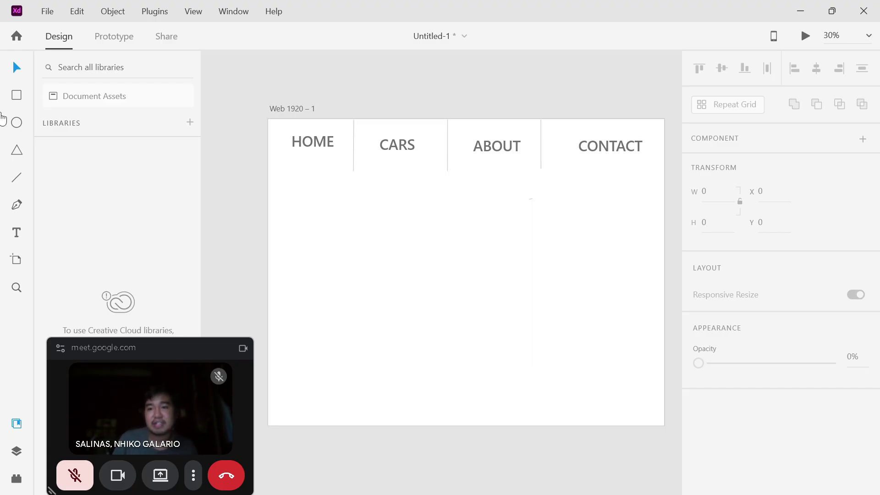
# Import the red Vios car image from the Downloads folder onto the artboard
pyautogui.click(16, 122)
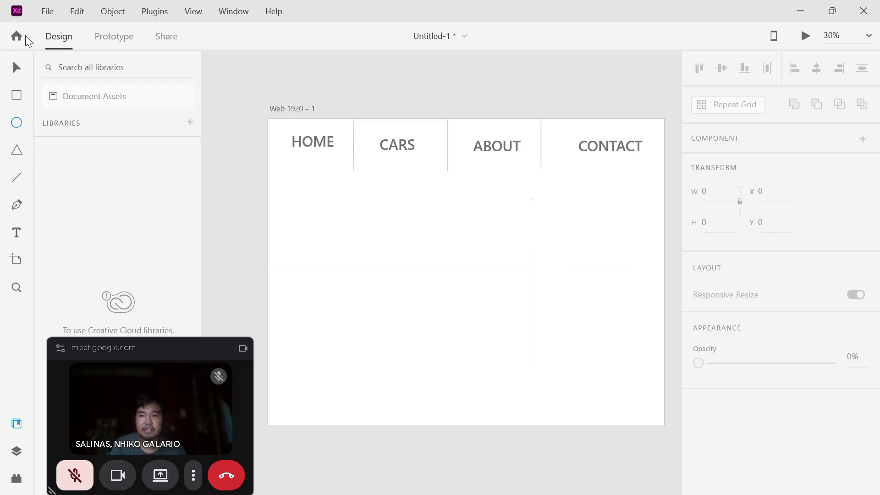
pyautogui.click(46, 10)
pyautogui.moveTo(77, 11)
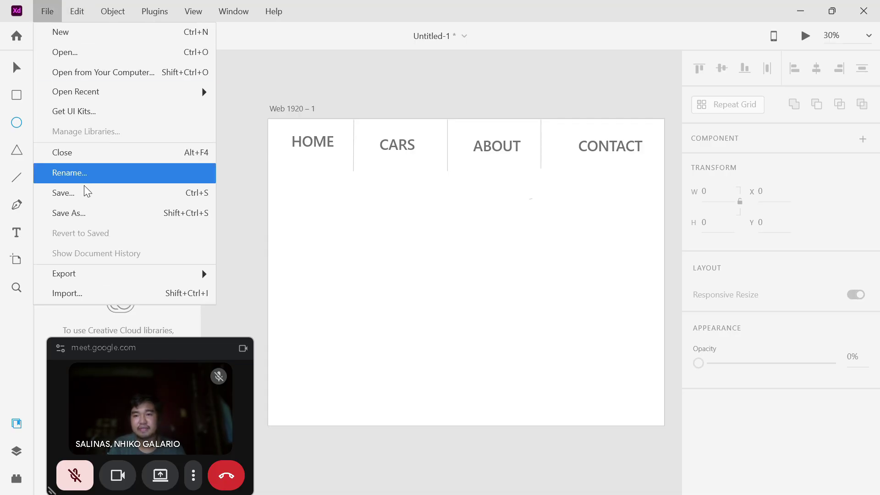
pyautogui.click(589, 101)
pyautogui.hotkey('ctrl', 'shift', 'i')
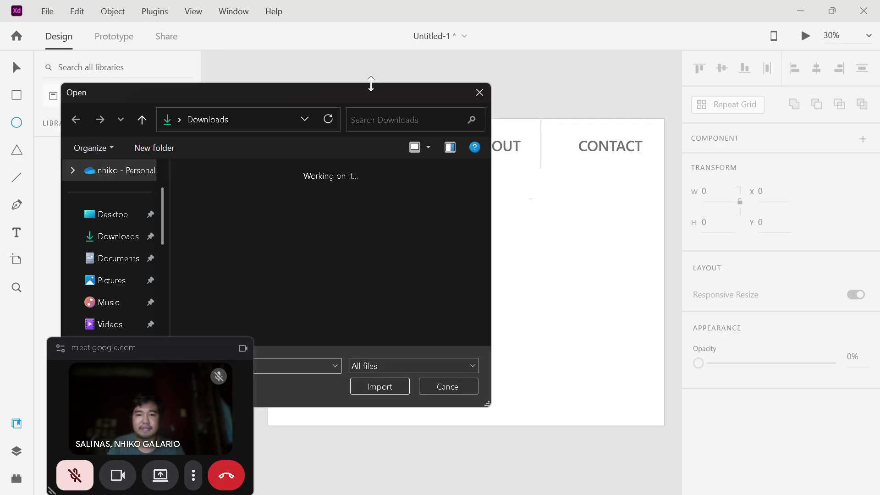
pyautogui.doubleClick(450, 205)
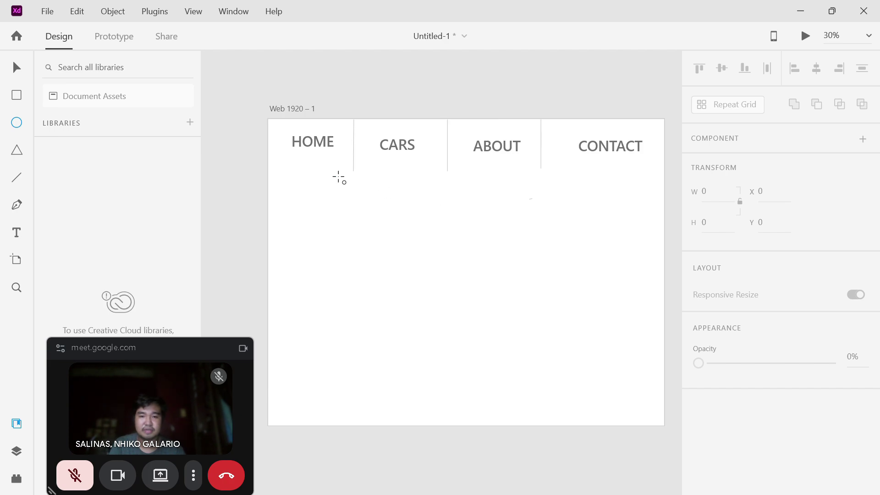
pyautogui.click(354, 207)
pyautogui.moveTo(430, 261); pyautogui.dragTo(392, 242)
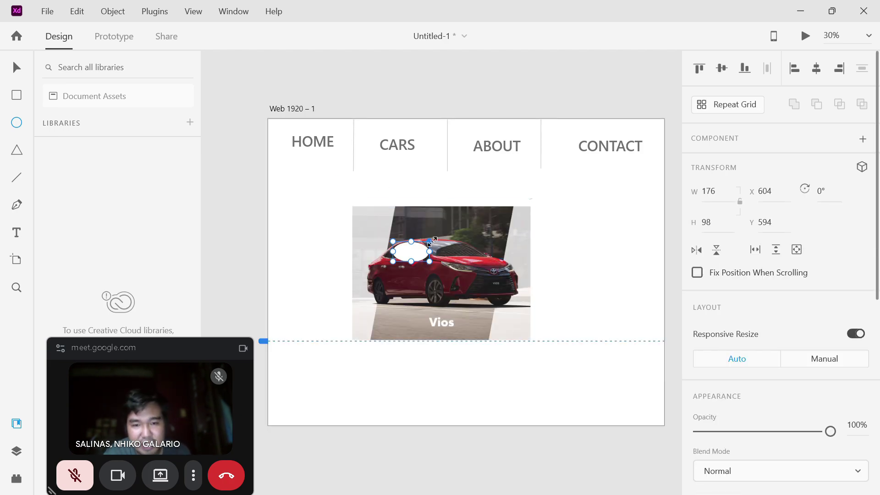
pyautogui.hotkey('ctrl', 'z')
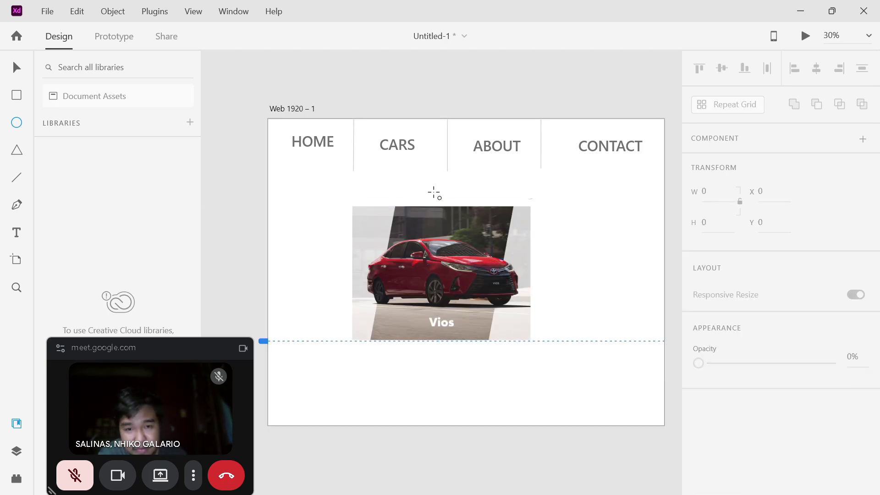
# Move the Vios image below the HOME label to about X 130, Y 302, and scale it down to about 537 by 403
pyautogui.click(16, 67)
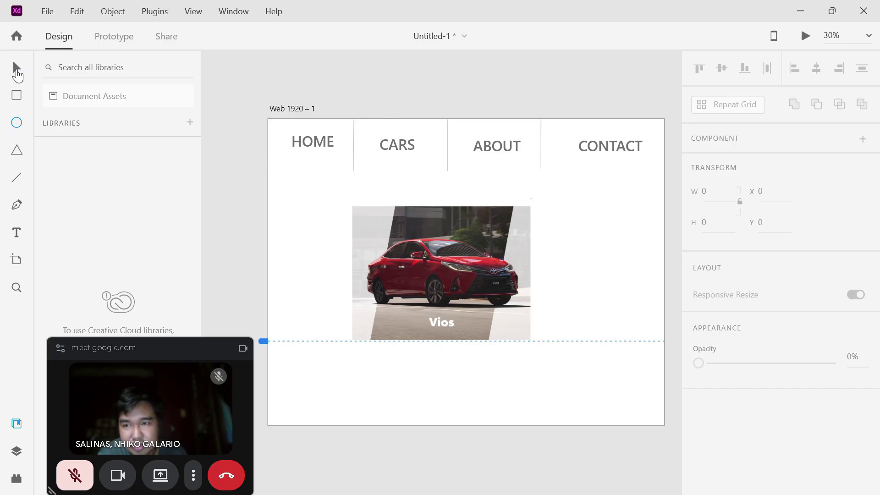
pyautogui.click(448, 248)
pyautogui.moveTo(448, 248); pyautogui.dragTo(391, 223)
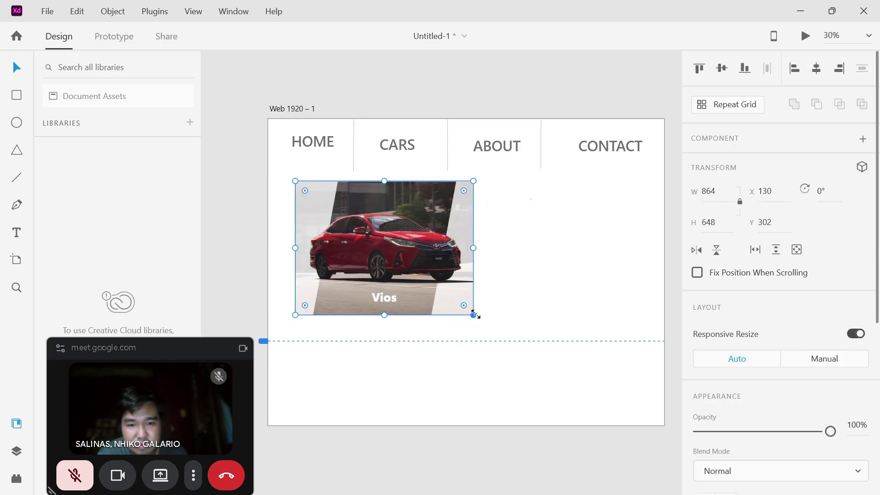
pyautogui.moveTo(475, 315); pyautogui.dragTo(407, 265)
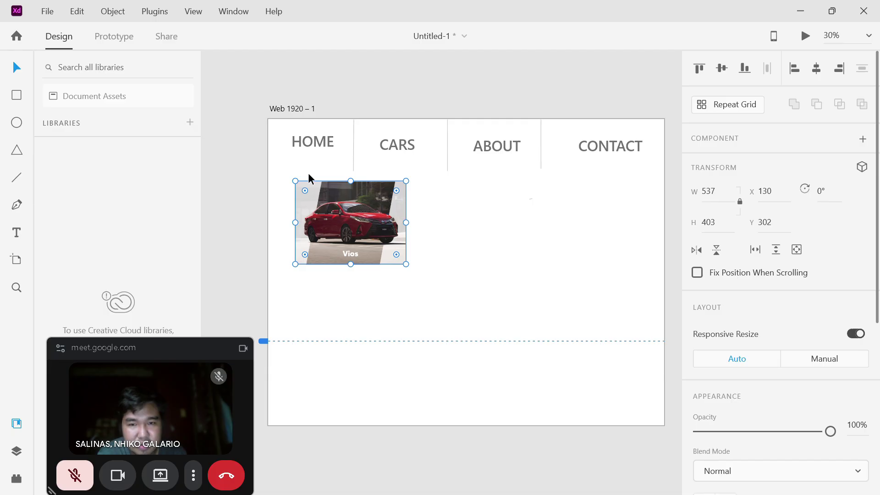
# Enlarge the artboard to about 2163 wide by 1569 high
pyautogui.click(293, 110)
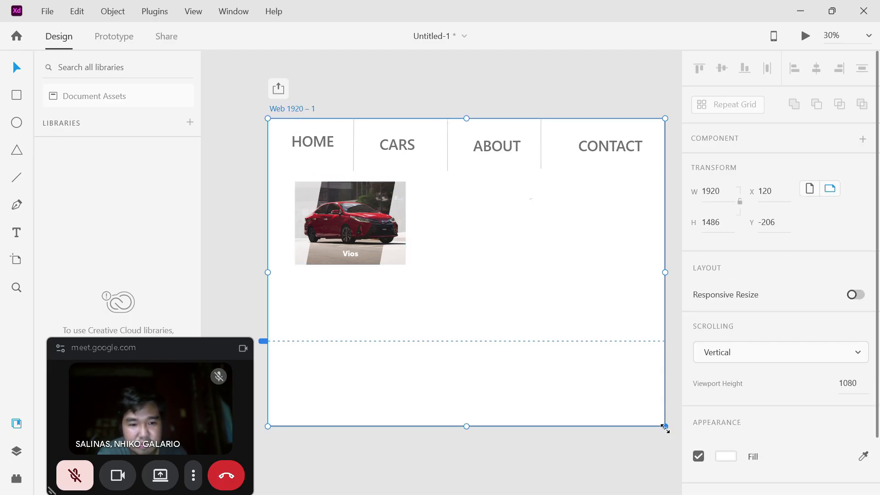
pyautogui.moveTo(666, 428); pyautogui.dragTo(631, 443)
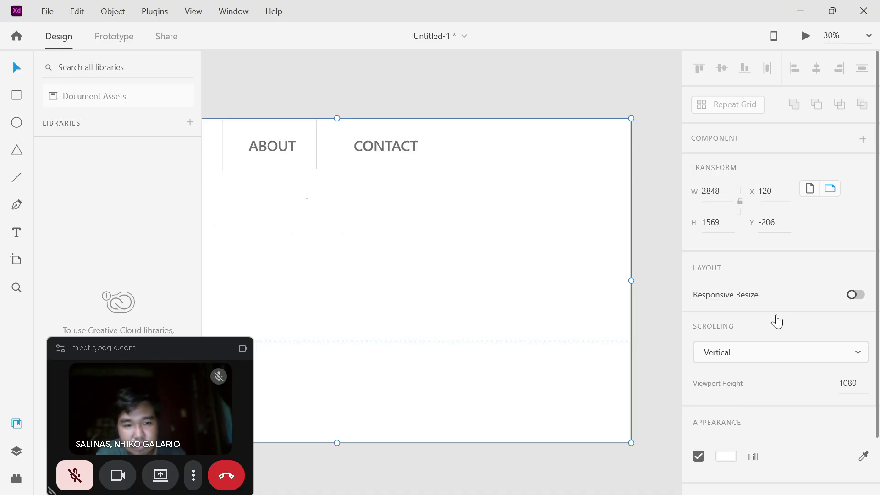
pyautogui.moveTo(631, 280); pyautogui.dragTo(490, 287)
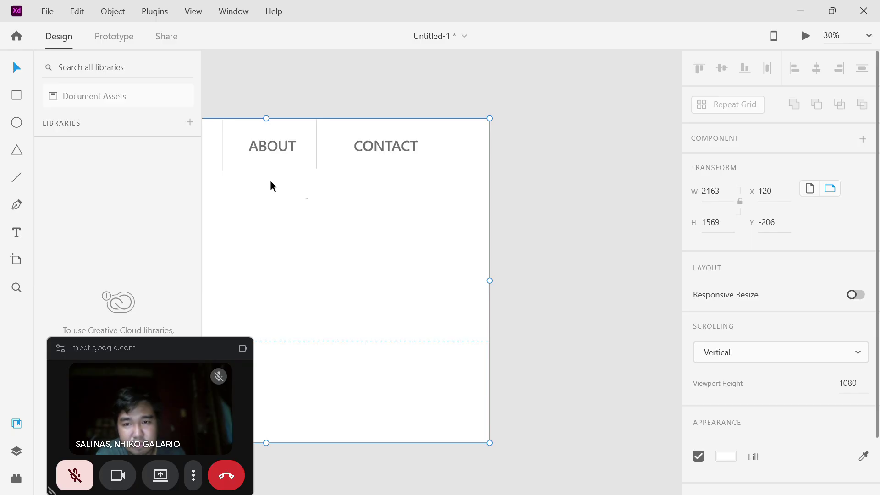
# Examine the whole resized artboard, including its header labels and the Vios image
pyautogui.scroll(-4, 274, 182)
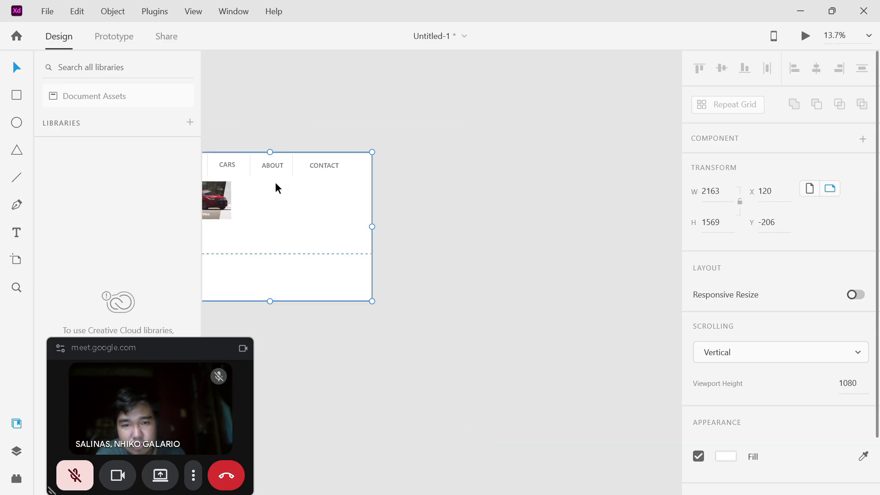
pyautogui.moveTo(275, 208); pyautogui.dragTo(302, 202)
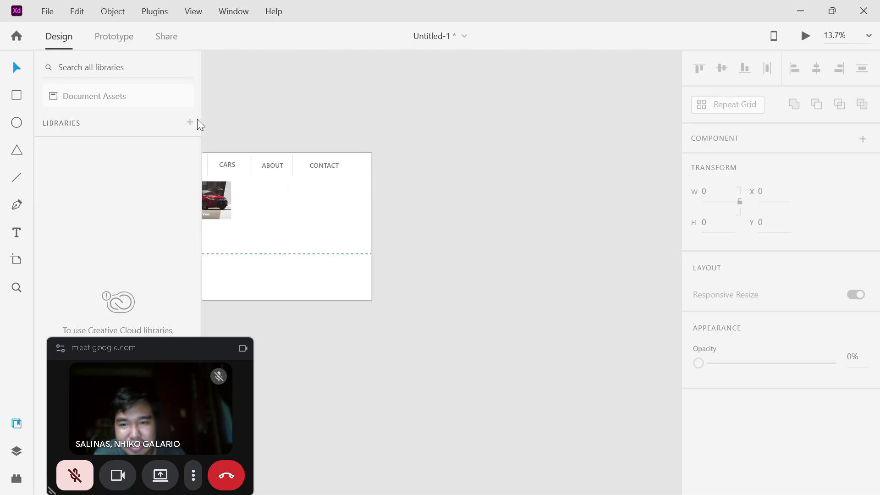
pyautogui.scroll(-3, 464, 402)
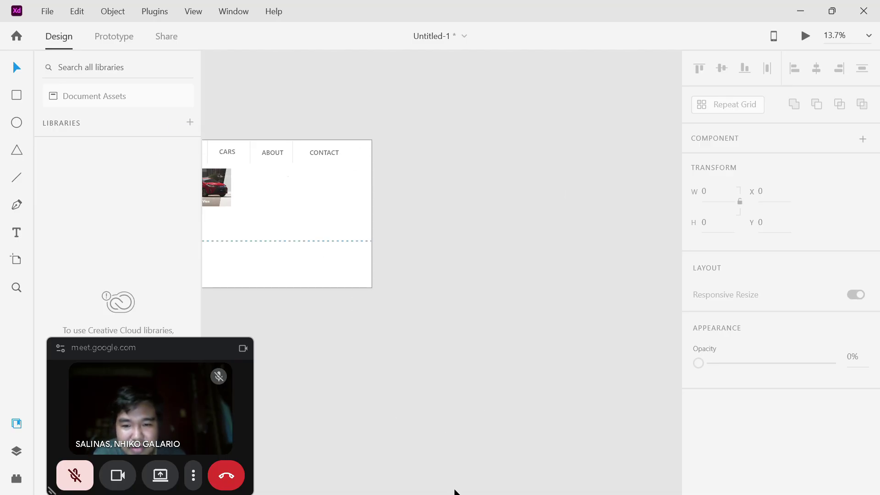
pyautogui.hscroll(-3, 383, 450)
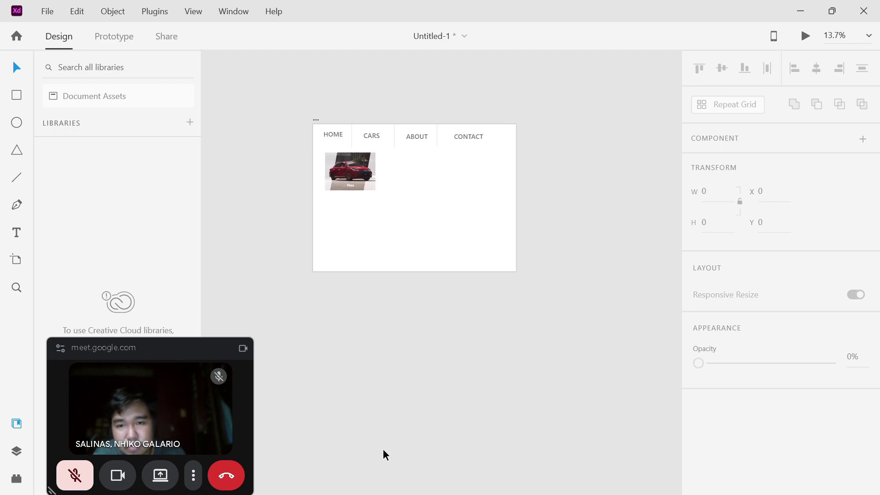
pyautogui.scroll(3, 417, 238)
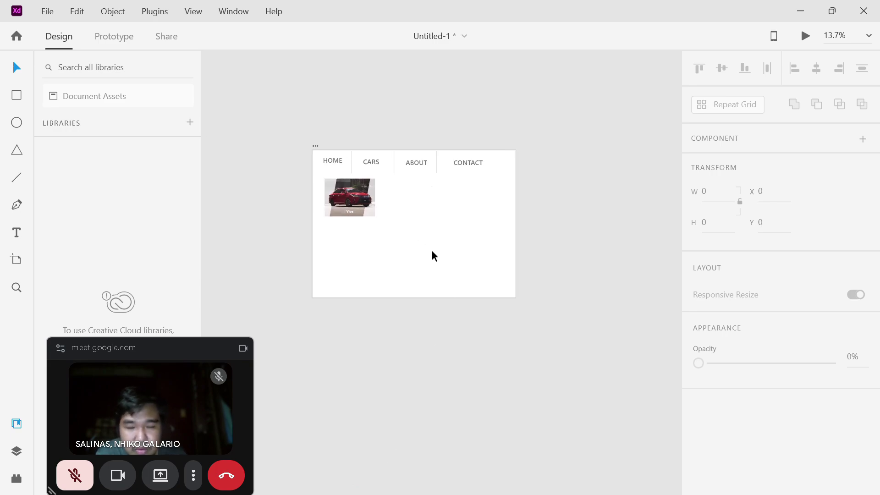
pyautogui.scroll(1, 432, 251)
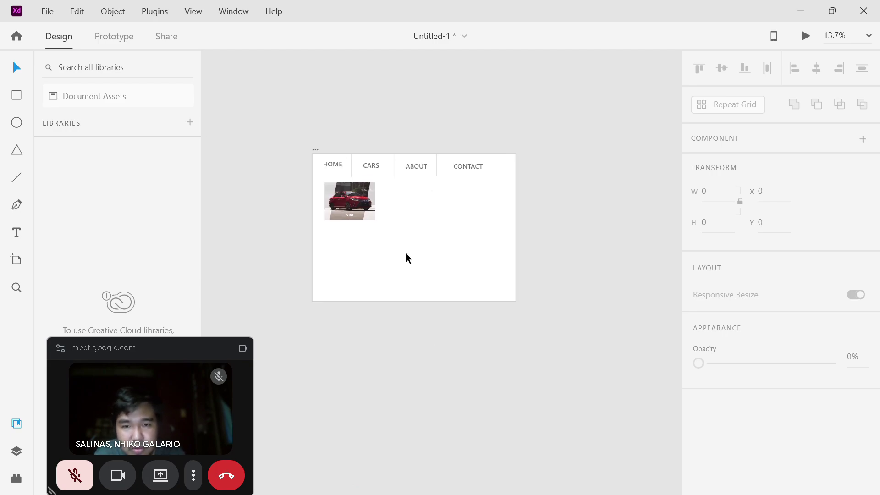
pyautogui.scroll(3, 406, 254)
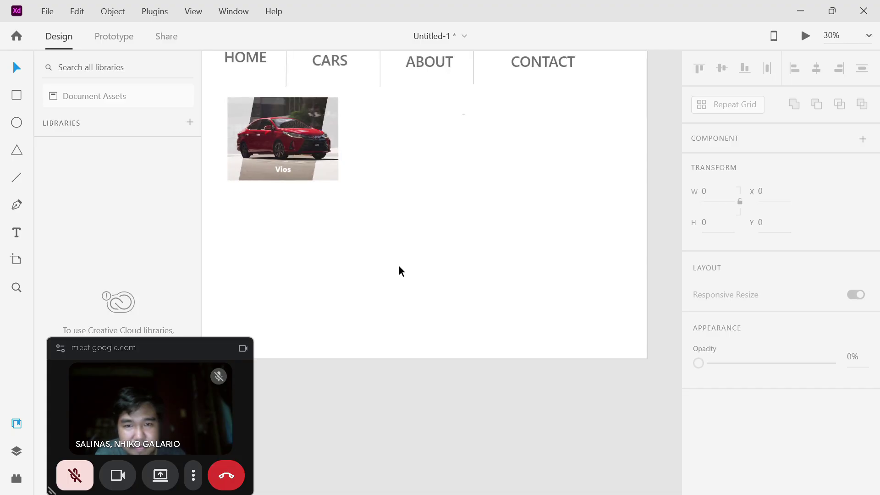
pyautogui.scroll(3, 398, 267)
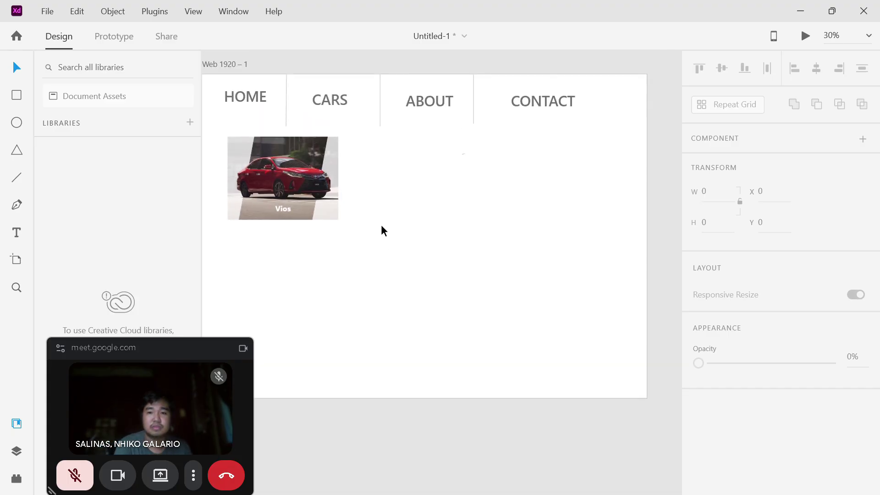
pyautogui.hscroll(1, 379, 213)
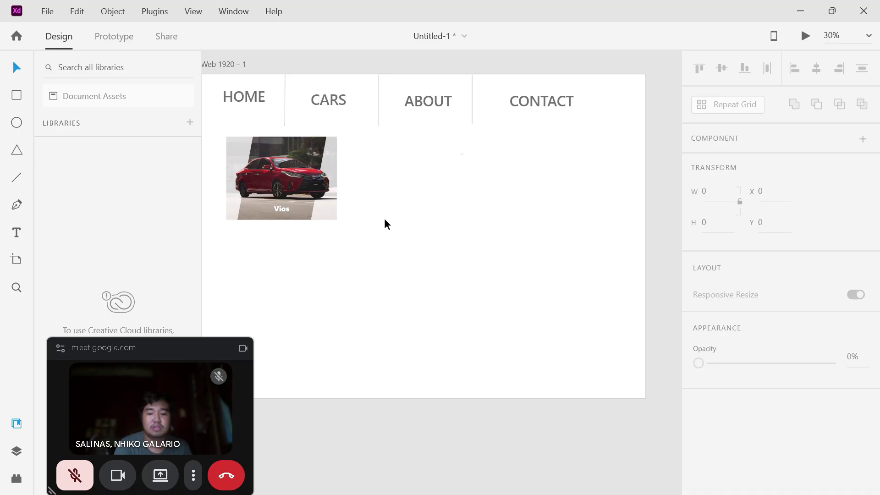
# Enlarge the red Vios image to about 715 by 536 and place it at about X 113, Y 304
pyautogui.scroll(-2, 384, 218)
pyautogui.scroll(2, 385, 218)
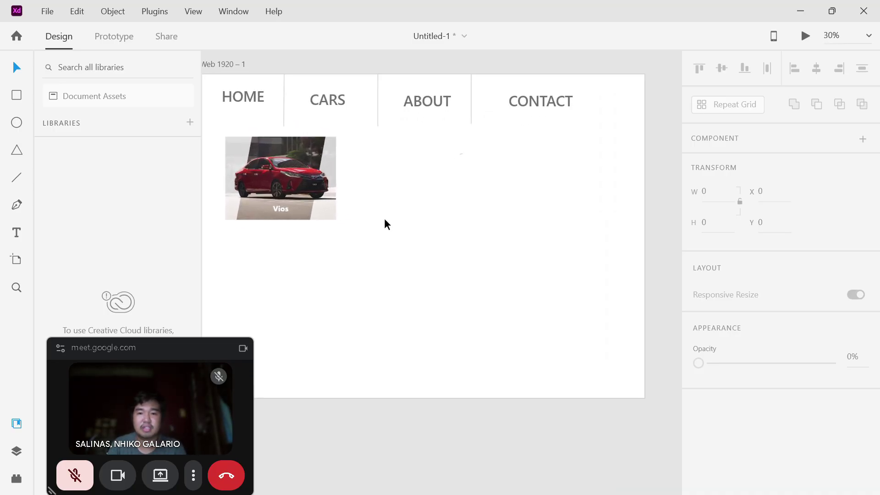
pyautogui.scroll(-1, 384, 218)
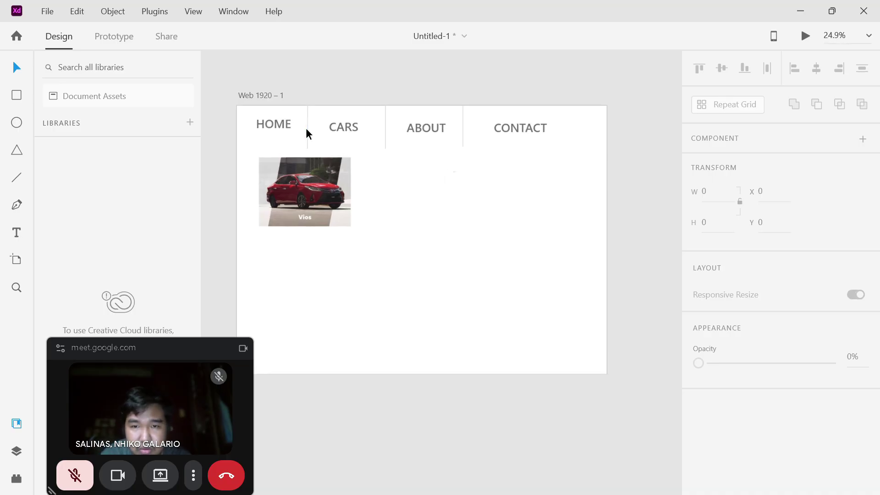
pyautogui.scroll(3, 306, 128)
pyautogui.scroll(-4, 325, 124)
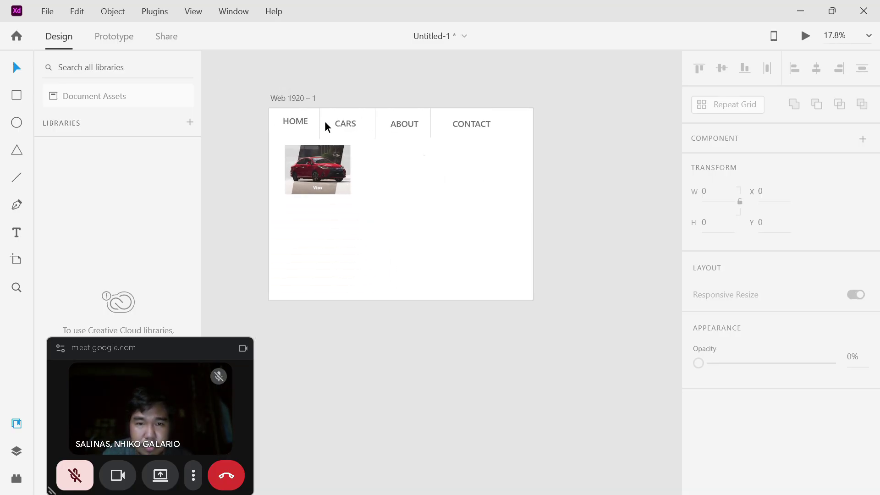
pyautogui.scroll(2, 325, 122)
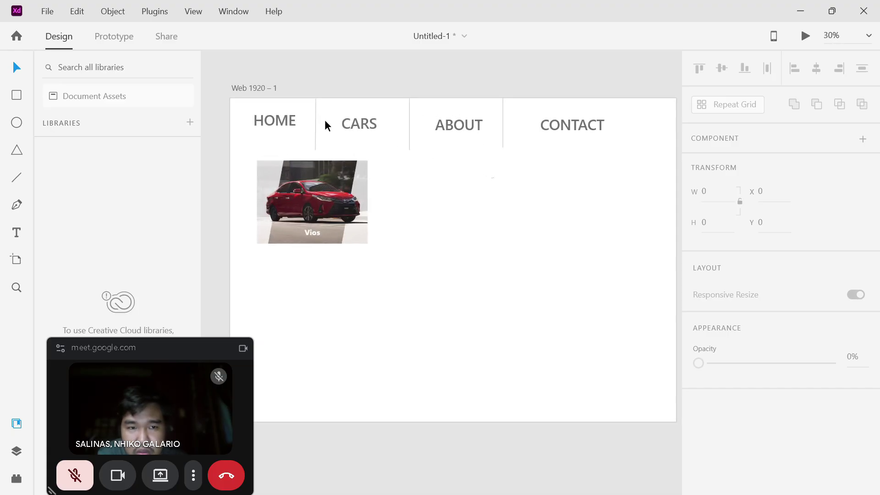
pyautogui.click(336, 241)
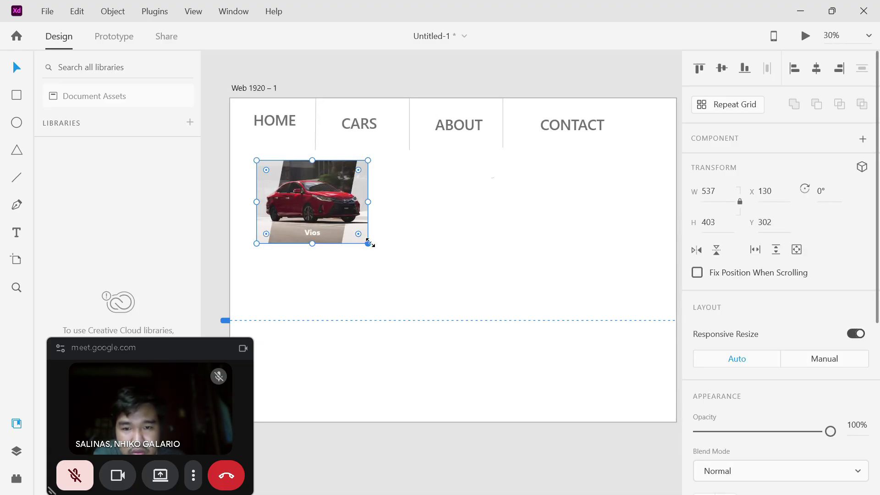
pyautogui.moveTo(369, 243)
pyautogui.mouseDown()
pyautogui.moveTo(404, 265)
pyautogui.moveTo(363, 230)
pyautogui.moveTo(357, 236)
pyautogui.mouseUp()
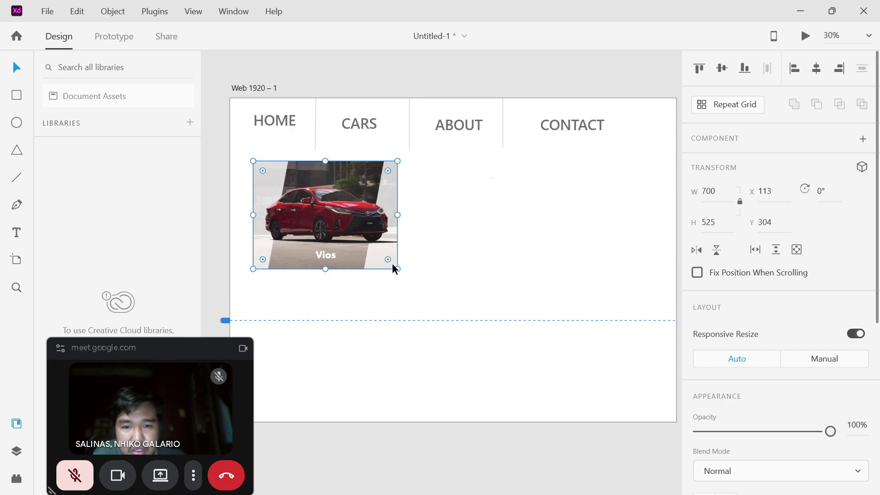
pyautogui.moveTo(398, 269); pyautogui.dragTo(407, 272)
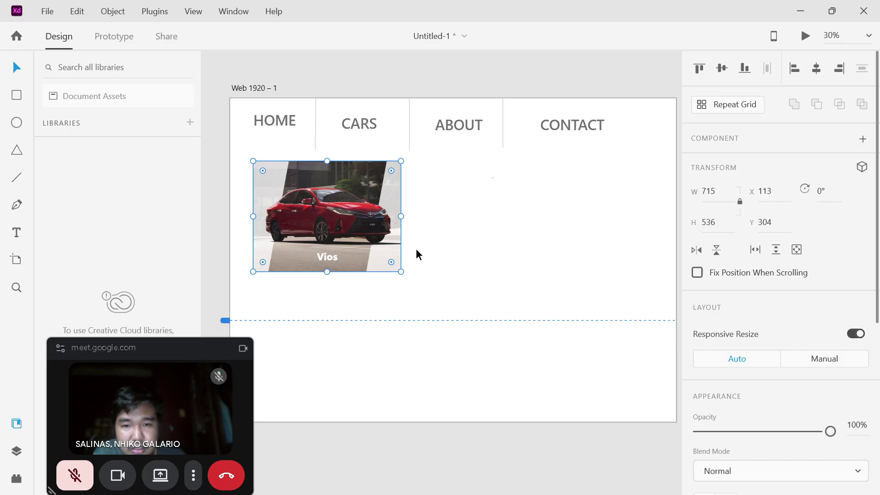
# Import the white Vios car image onto the artboard
pyautogui.click(53, 13)
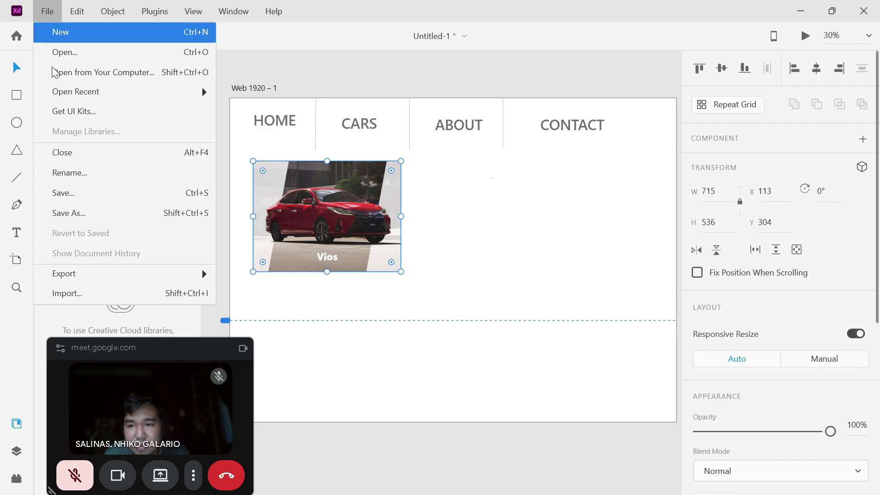
pyautogui.click(78, 294)
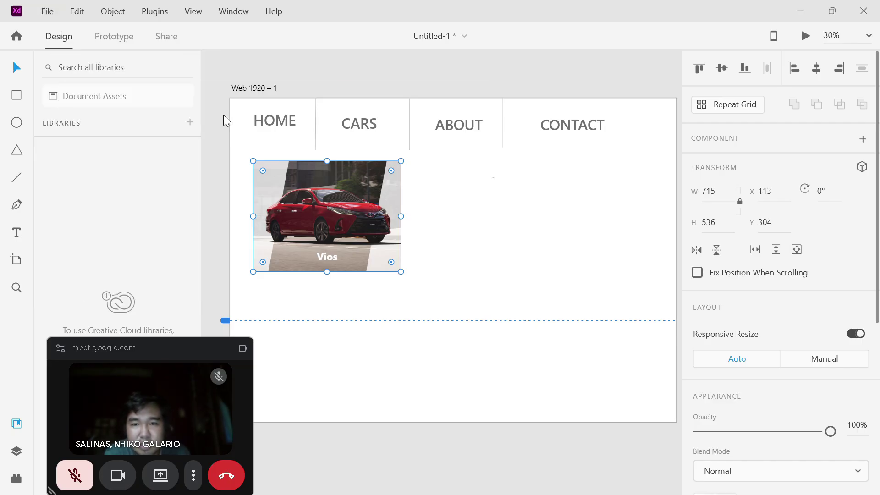
pyautogui.doubleClick(216, 228)
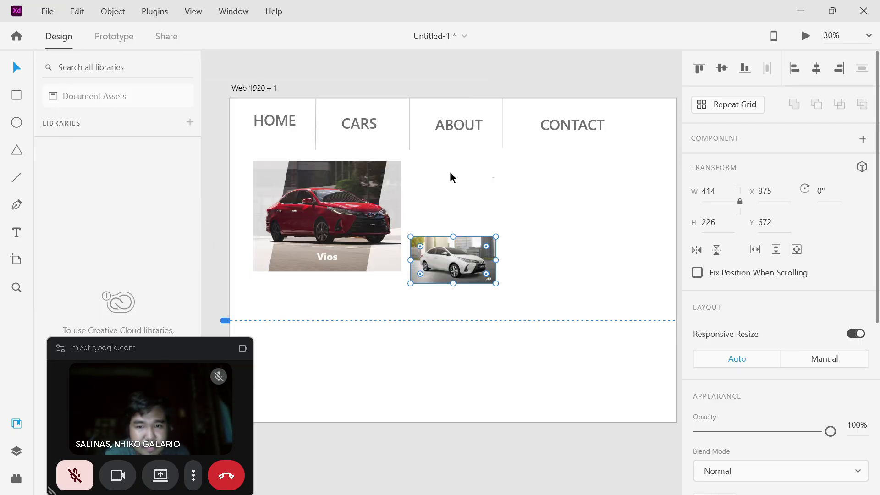
# Move the white Vios image beside the red one, align their top edges at Y 304, and enlarge it toward the artboard's right side
pyautogui.moveTo(457, 257); pyautogui.dragTo(474, 221)
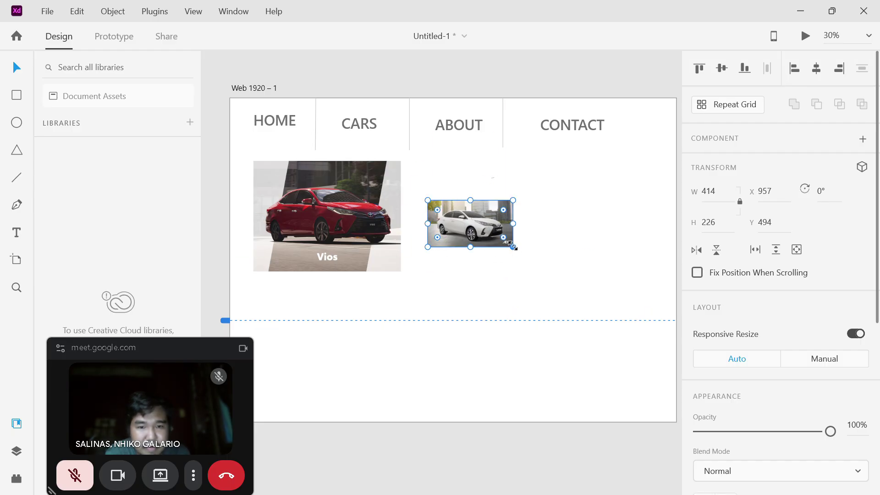
pyautogui.moveTo(513, 247); pyautogui.dragTo(585, 286)
pyautogui.moveTo(531, 254); pyautogui.dragTo(528, 228)
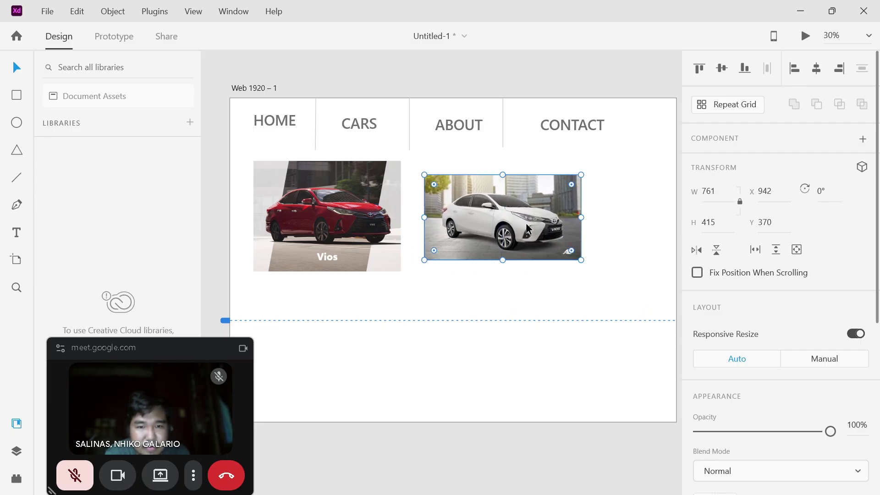
pyautogui.moveTo(504, 174); pyautogui.dragTo(502, 161)
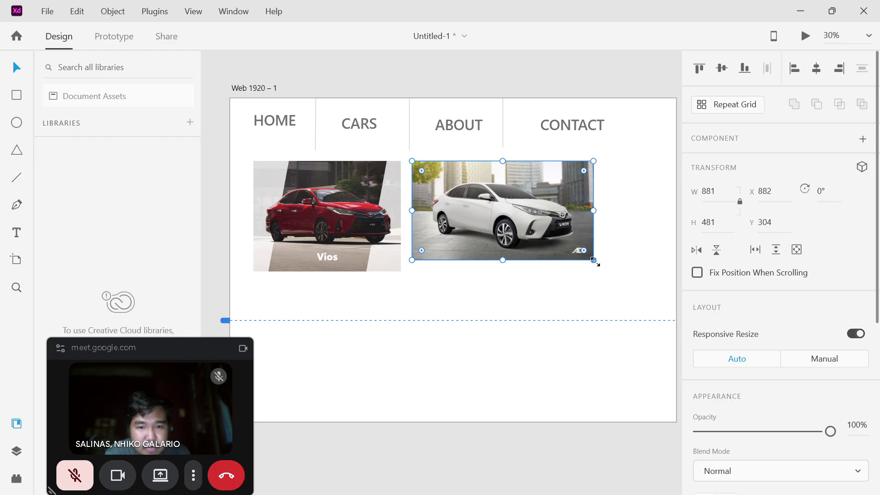
pyautogui.moveTo(594, 261); pyautogui.dragTo(618, 268)
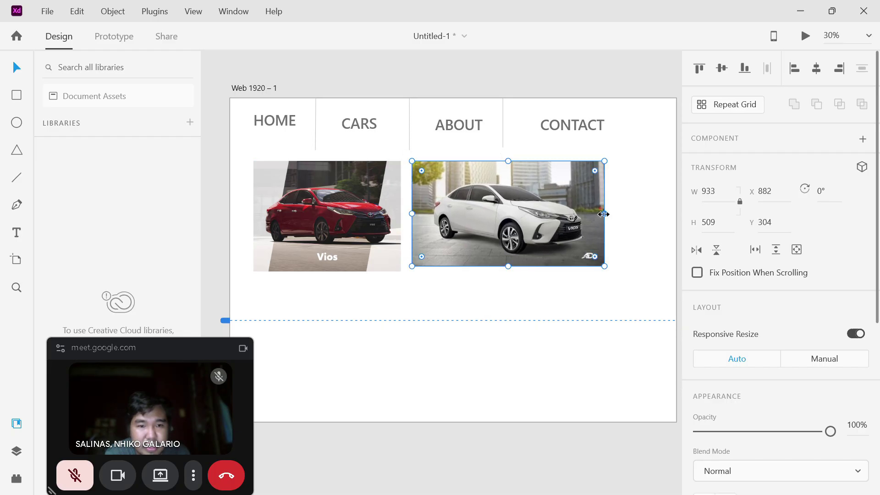
pyautogui.moveTo(603, 214); pyautogui.dragTo(628, 209)
pyautogui.moveTo(574, 211); pyautogui.dragTo(606, 217)
# Enlarge the red Vios image to about 855 by 642 and place it at about X 91, Y 282
pyautogui.click(357, 198)
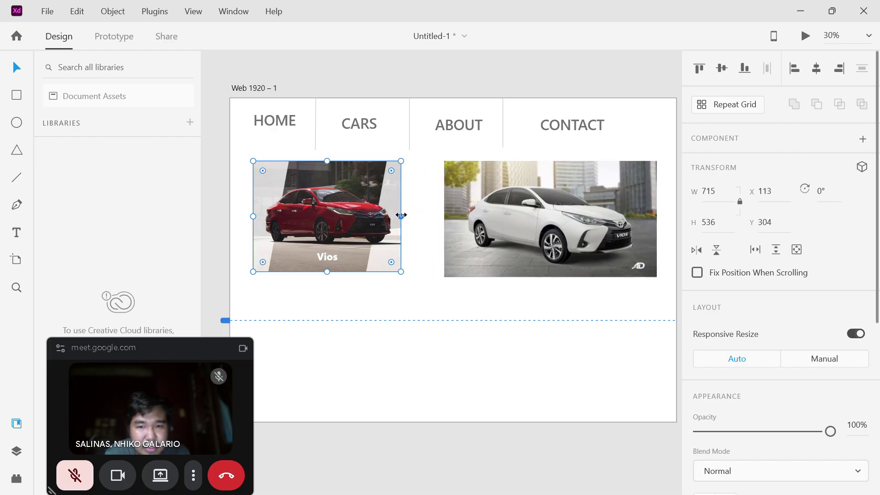
pyautogui.moveTo(401, 215); pyautogui.dragTo(429, 215)
pyautogui.moveTo(370, 204)
pyautogui.mouseDown()
pyautogui.moveTo(378, 212)
pyautogui.moveTo(369, 208)
pyautogui.mouseUp()
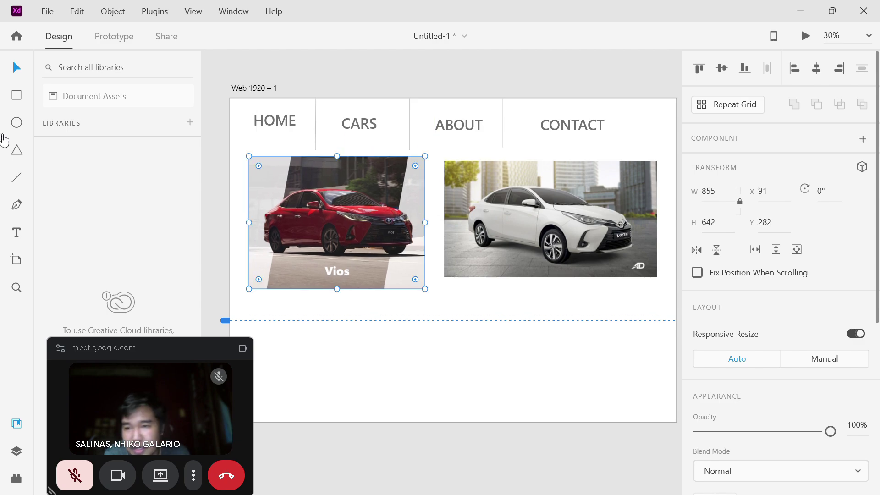
# Draw an ellipse about 829 by 172 below the white Vios image and fill it with red #FF0000
pyautogui.click(17, 123)
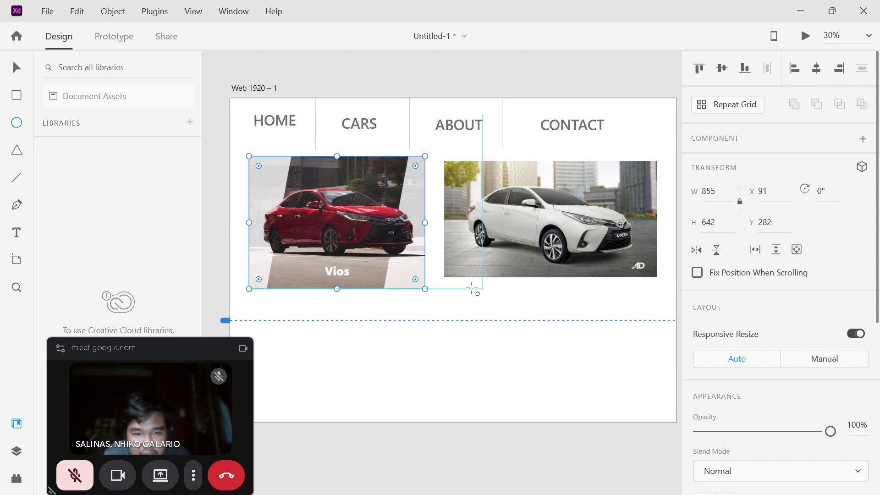
pyautogui.moveTo(472, 289)
pyautogui.mouseDown()
pyautogui.moveTo(583, 326)
pyautogui.moveTo(648, 320)
pyautogui.moveTo(640, 324)
pyautogui.mouseUp()
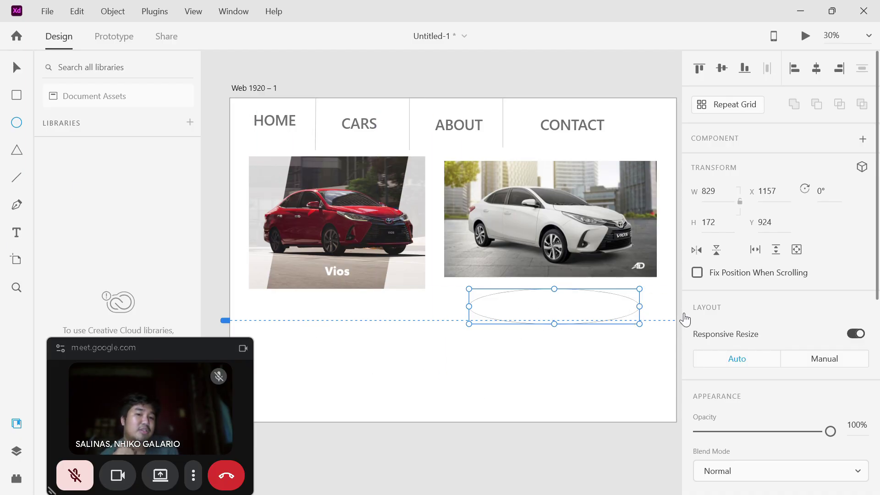
pyautogui.scroll(-5, 737, 353)
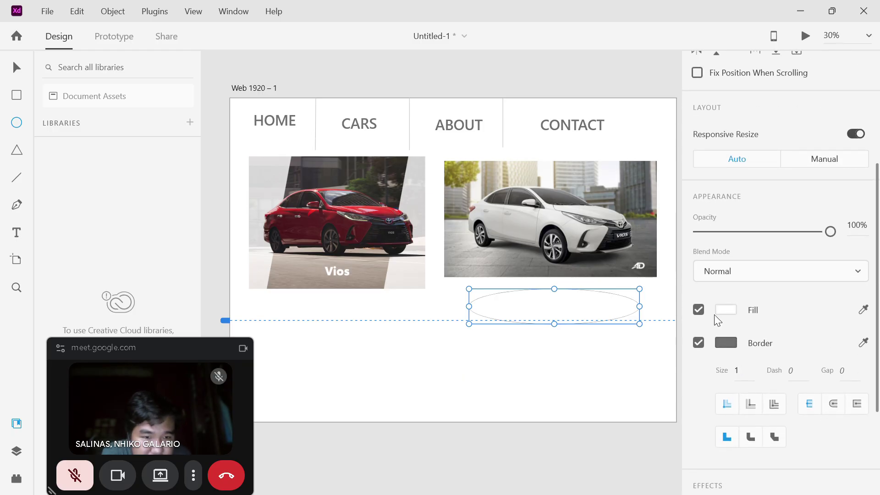
pyautogui.click(724, 310)
pyautogui.moveTo(595, 265); pyautogui.dragTo(653, 216)
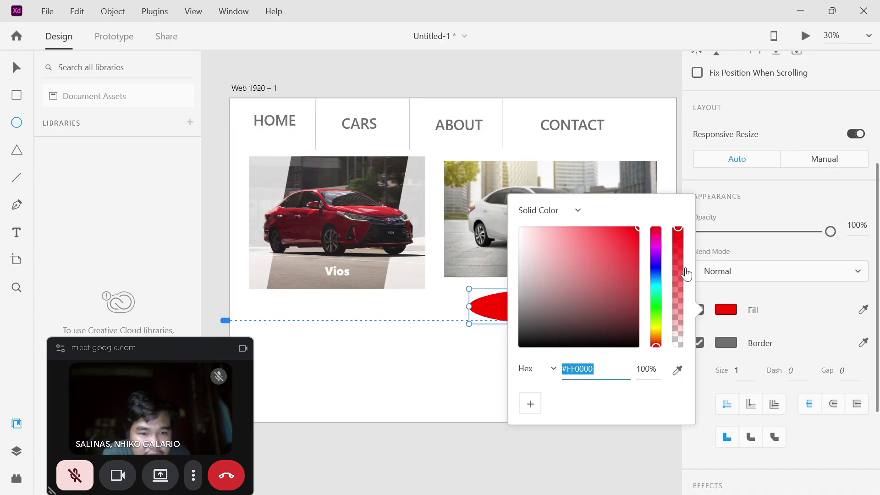
# Set the red ellipse's border color to black #000000
pyautogui.click(726, 343)
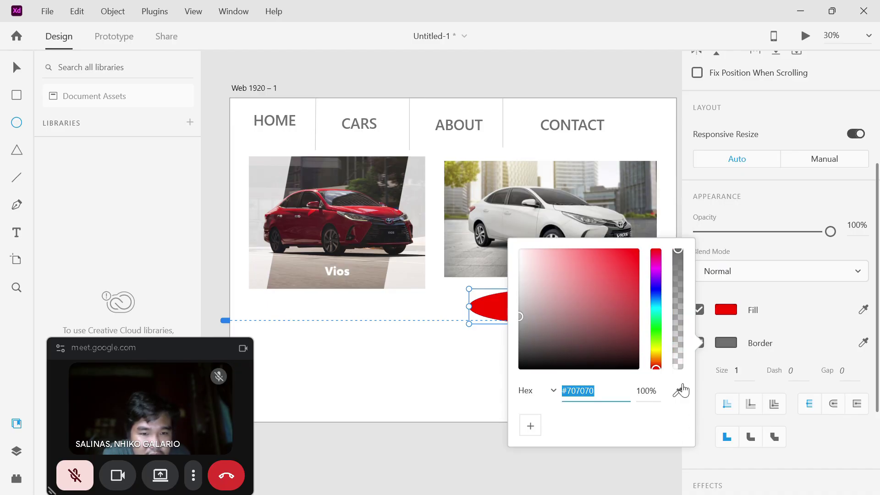
pyautogui.moveTo(602, 352); pyautogui.dragTo(527, 367)
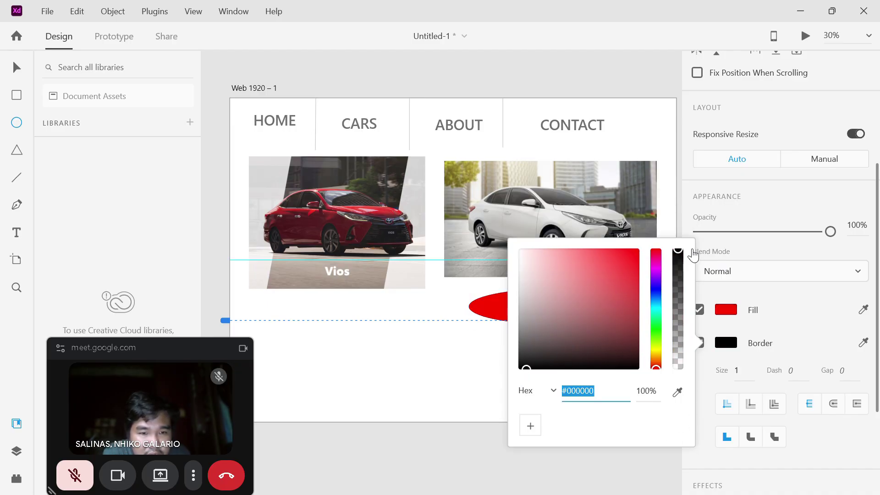
pyautogui.click(555, 424)
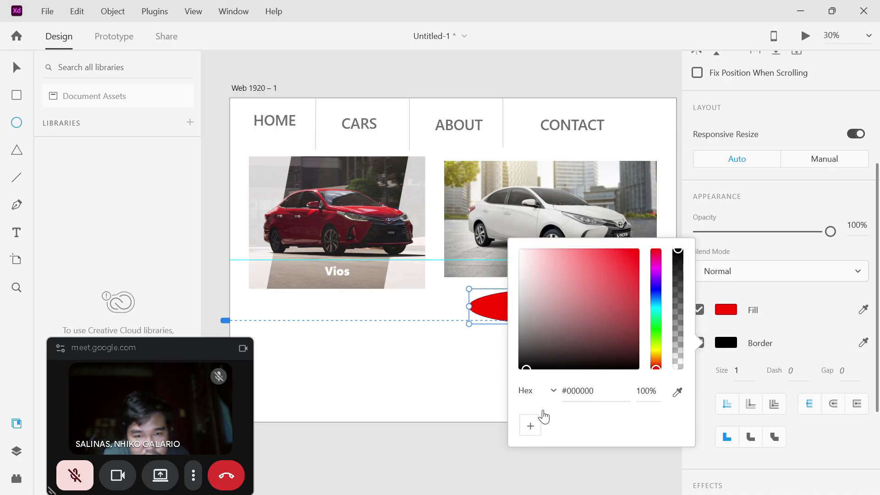
pyautogui.click(384, 381)
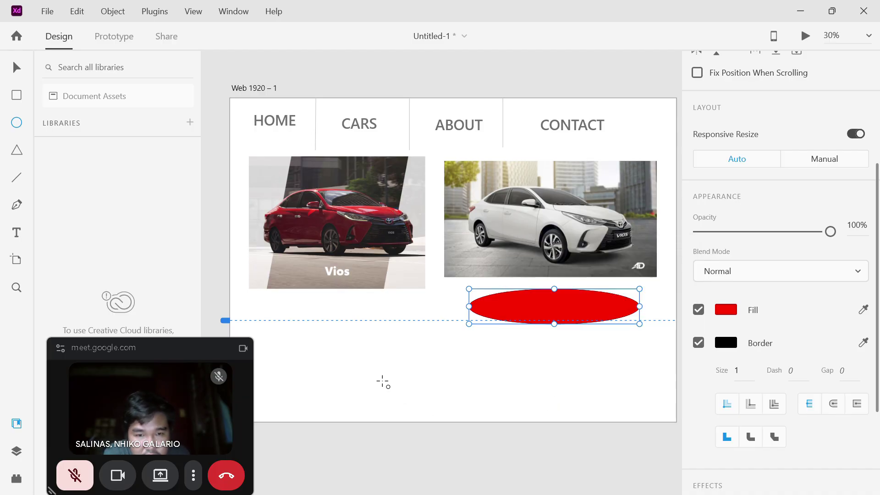
# Add the text "GET DEAL" on the red ellipse and center it within the shape
pyautogui.click(27, 236)
pyautogui.click(541, 301)
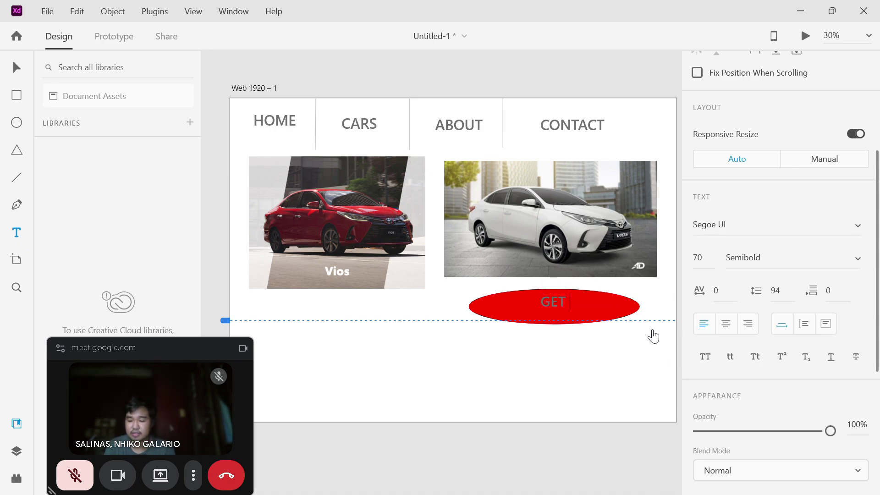
pyautogui.write('GET DEAL')
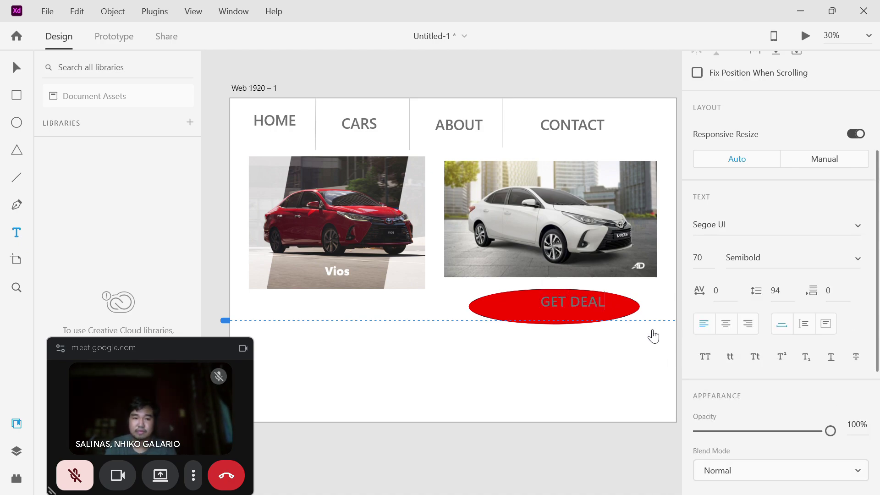
pyautogui.click(22, 76)
pyautogui.moveTo(574, 307); pyautogui.dragTo(555, 306)
# Set the blend mode of the GET DEAL text to Darken
pyautogui.scroll(-3, 735, 387)
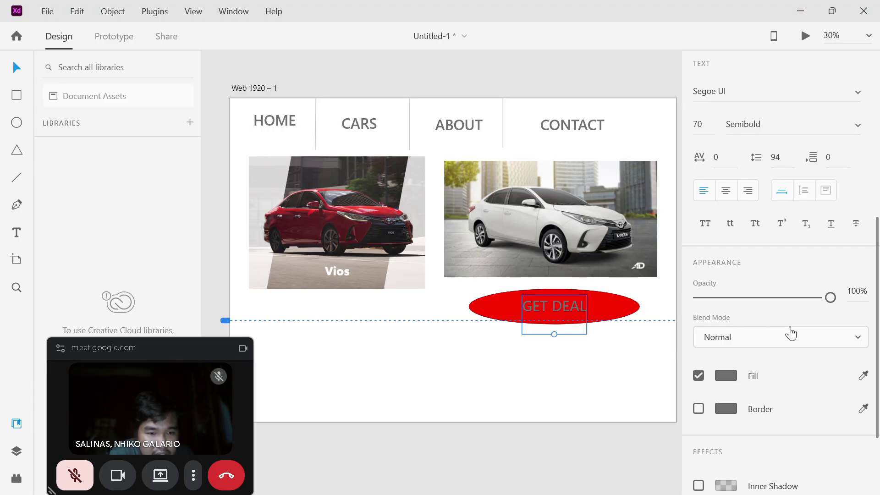
pyautogui.click(792, 335)
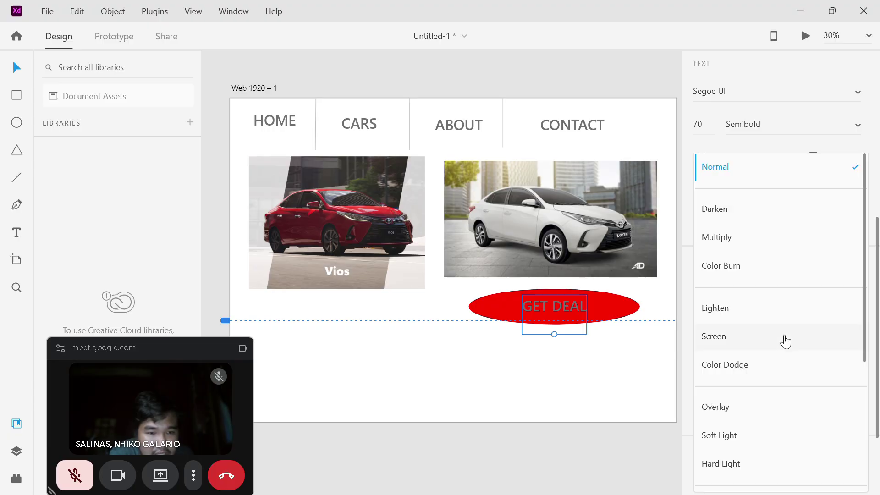
pyautogui.click(760, 210)
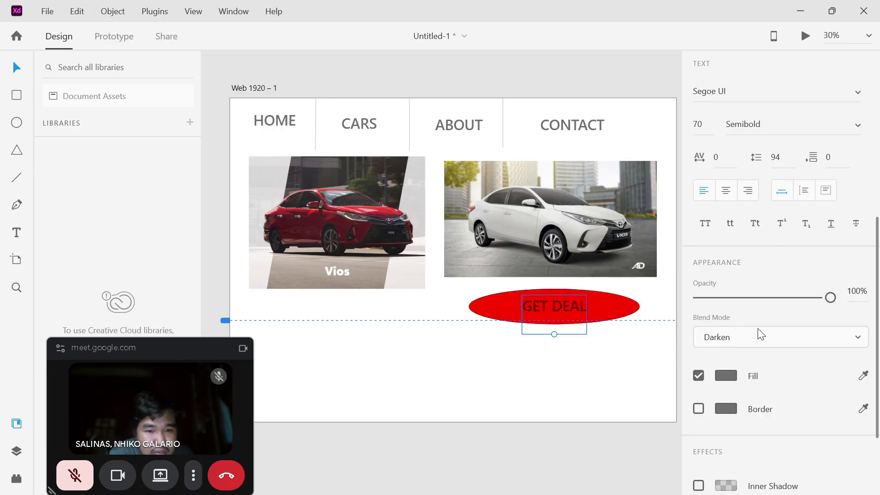
pyautogui.scroll(1, 769, 335)
pyautogui.scroll(-1, 769, 335)
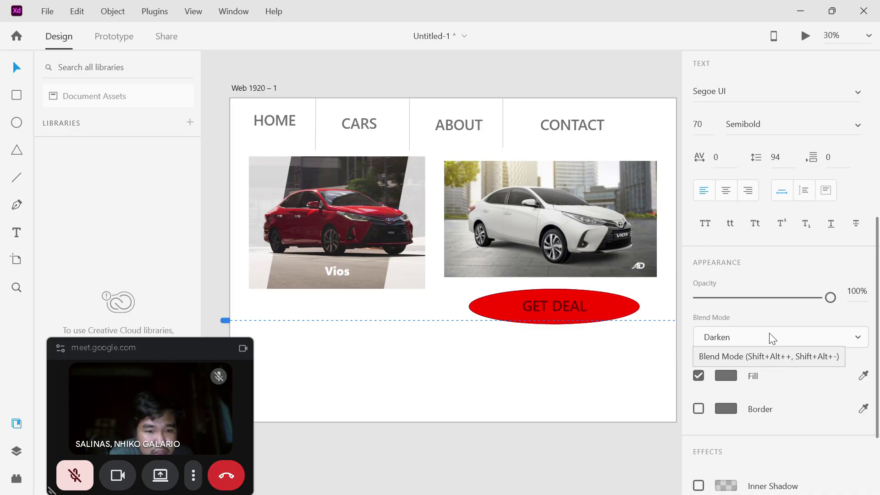
# Change the fill color of the GET DEAL text to black
pyautogui.scroll(-3, 776, 367)
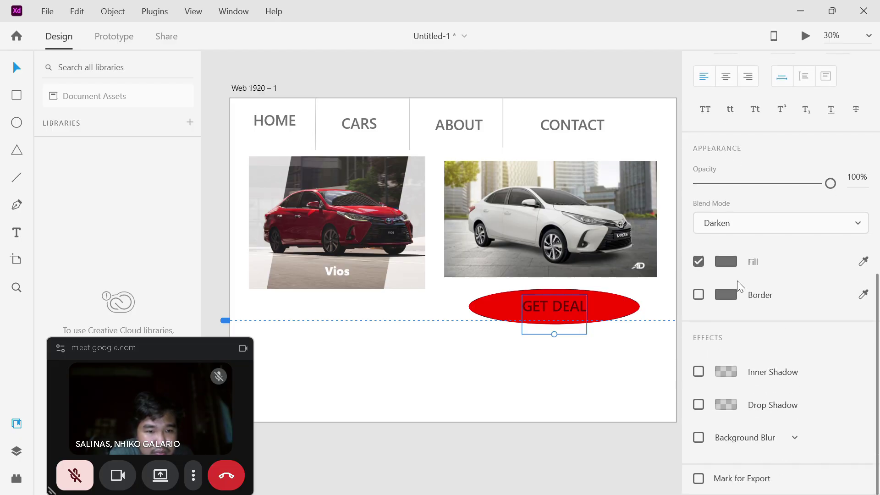
pyautogui.click(730, 262)
pyautogui.click(729, 261)
pyautogui.click(730, 262)
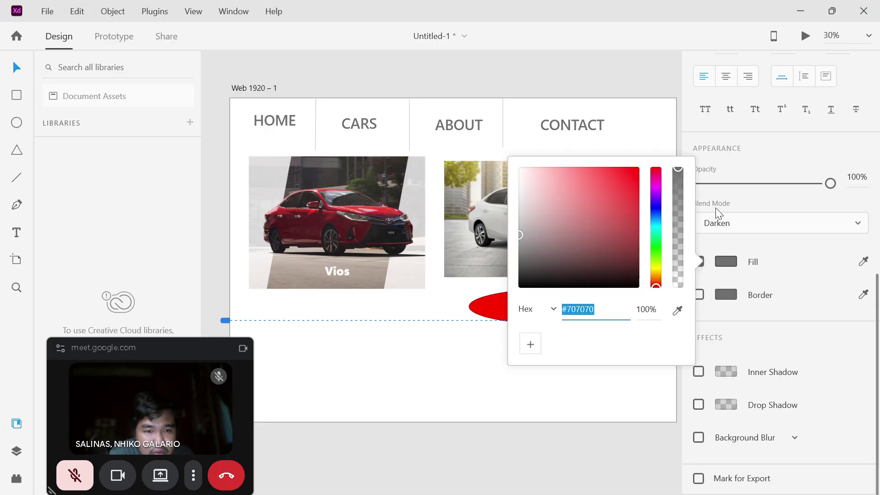
pyautogui.click(601, 260)
pyautogui.click(505, 402)
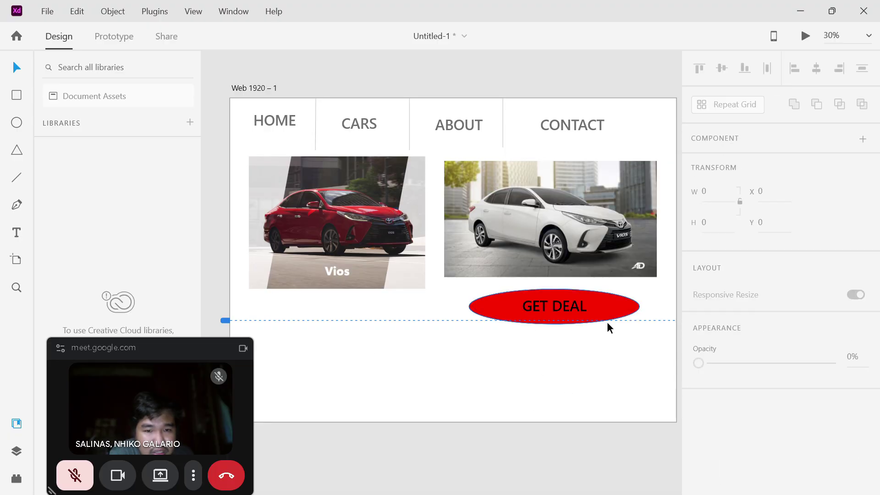
# Set the font style of the GET DEAL text to Black Italic
pyautogui.click(592, 313)
pyautogui.click(556, 318)
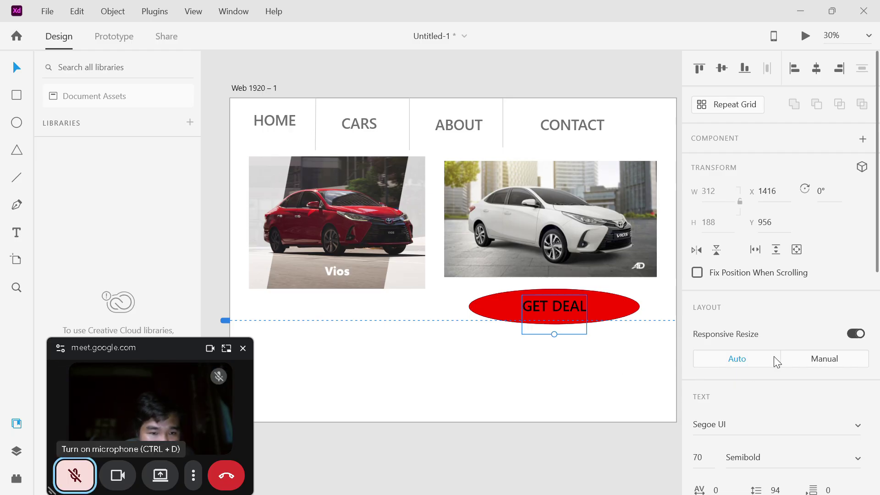
pyautogui.click(857, 458)
pyautogui.click(858, 457)
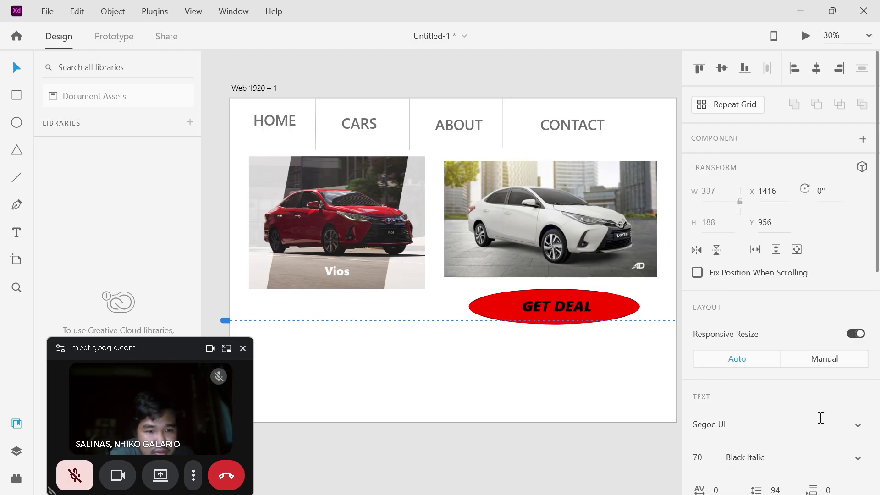
# Switch to the finished reference design and copy its whole Toyota Vios description paragraph
pyautogui.scroll(-1, 525, 415)
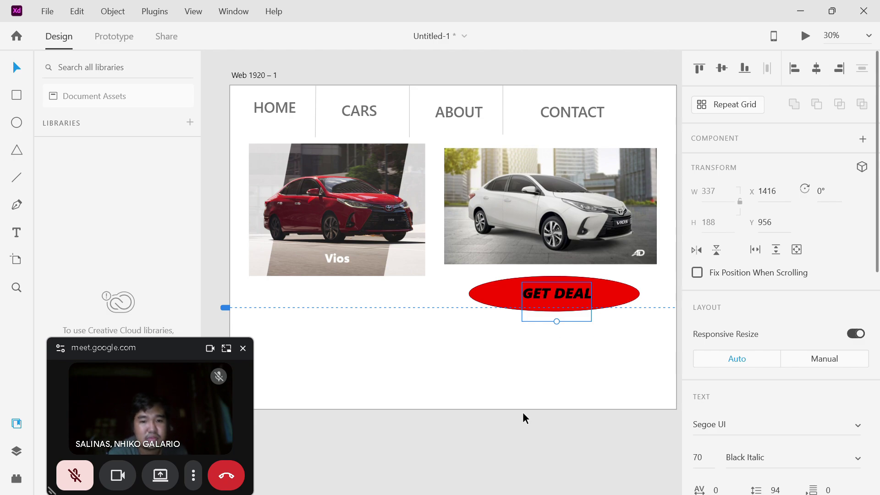
pyautogui.click(552, 466)
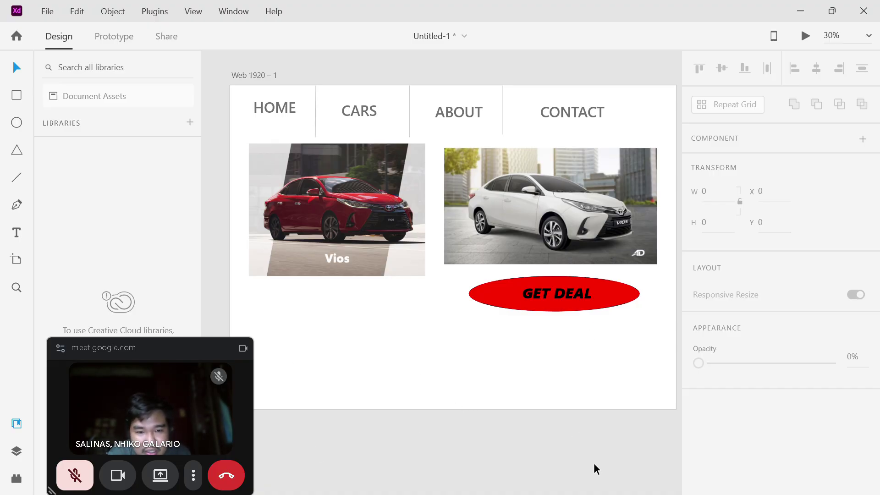
pyautogui.press('super')
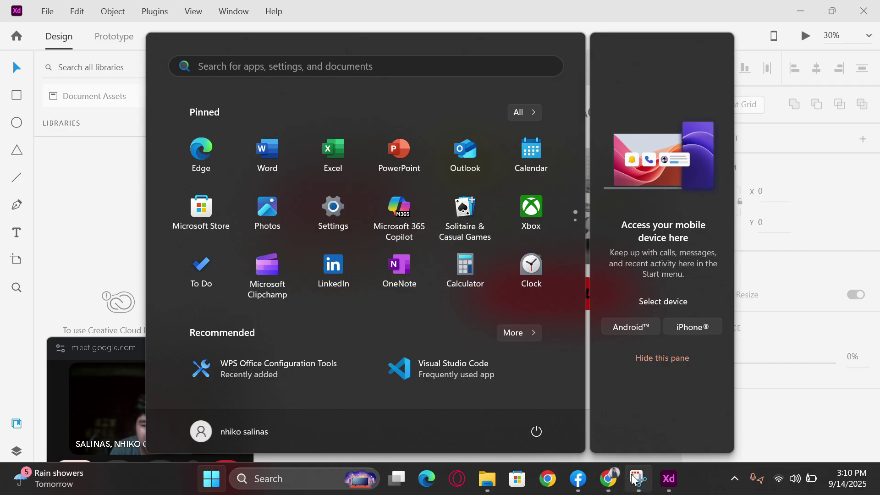
pyautogui.moveTo(669, 478)
pyautogui.click(717, 410)
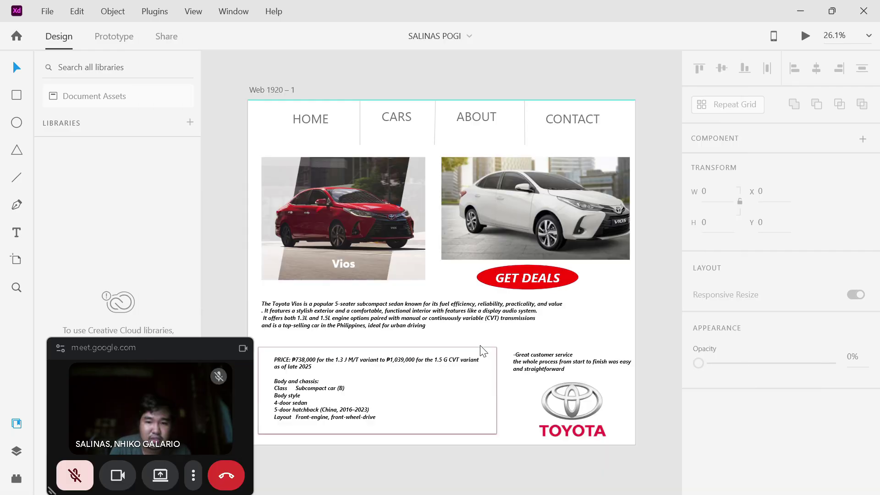
pyautogui.click(303, 318)
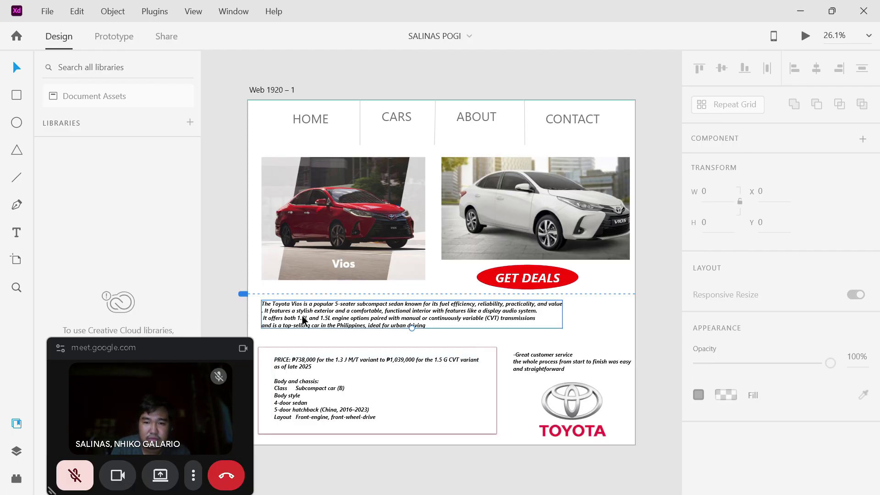
pyautogui.tripleClick(305, 317)
pyautogui.click(306, 304)
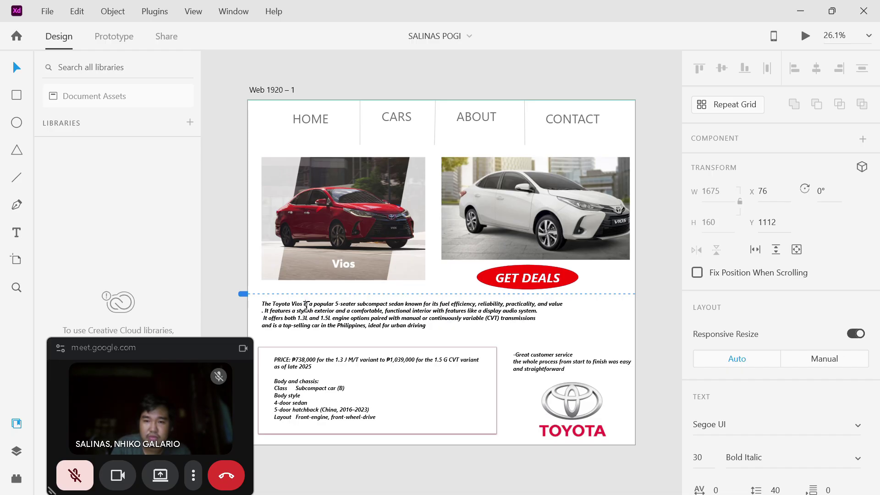
pyautogui.moveTo(266, 303); pyautogui.dragTo(429, 326)
pyautogui.hotkey('ctrl', 'c')
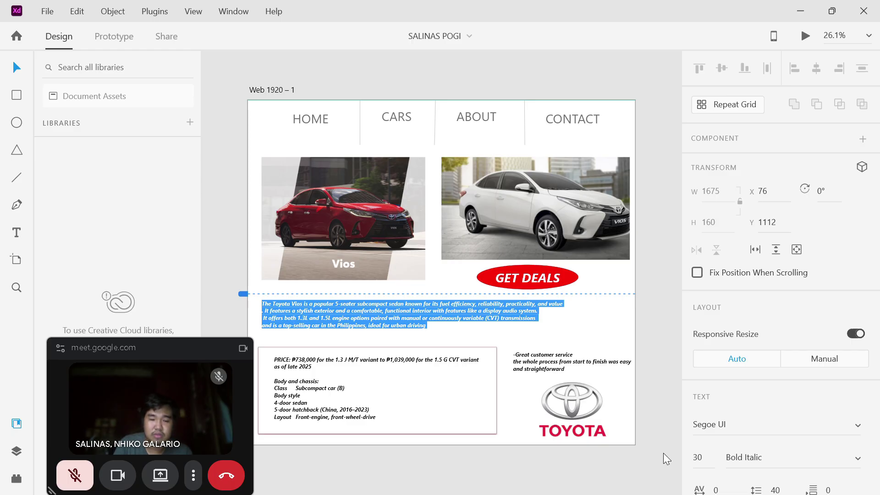
# Return to Untitled-1 and paste the copied description as size 30 text below the car images
pyautogui.press('super')
pyautogui.moveTo(667, 479)
pyautogui.click(560, 407)
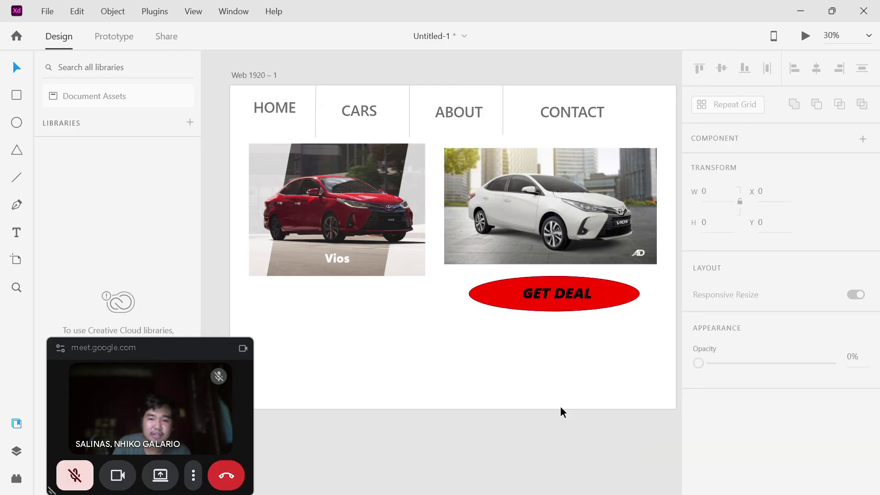
pyautogui.click(18, 238)
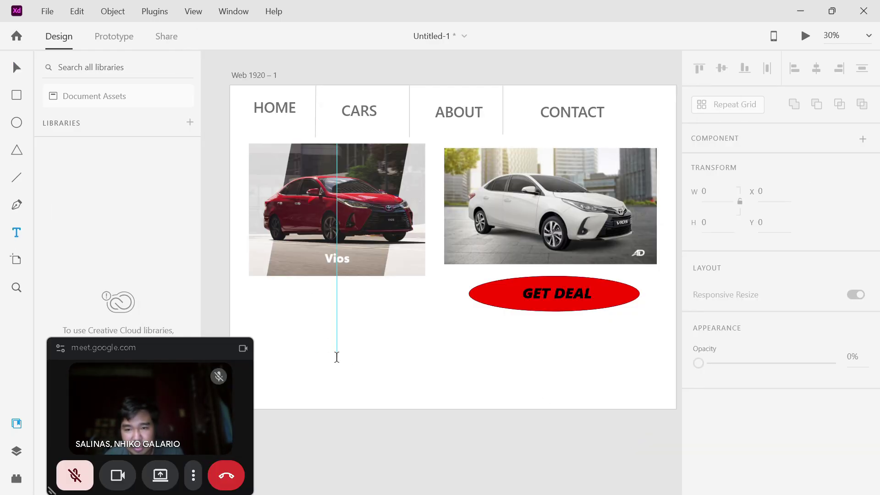
pyautogui.click(304, 313)
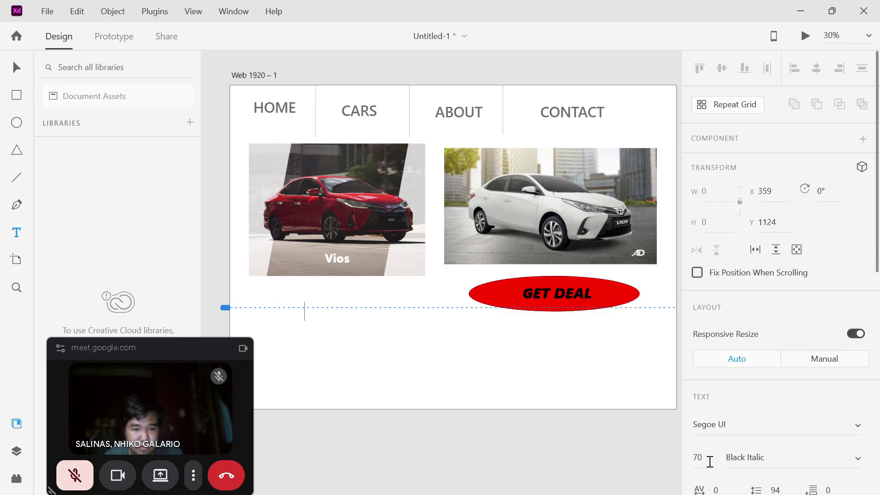
pyautogui.click(698, 458)
pyautogui.write('30')
pyautogui.press('Return')
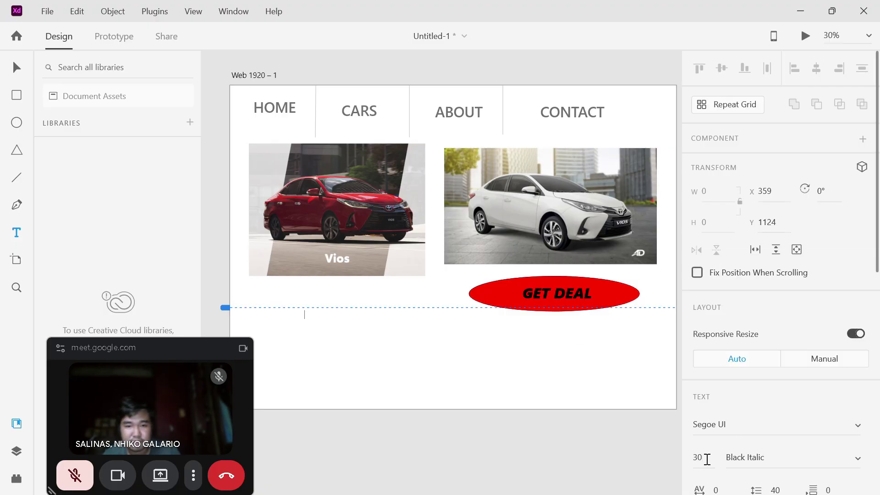
pyautogui.hotkey('ctrl', 'v')
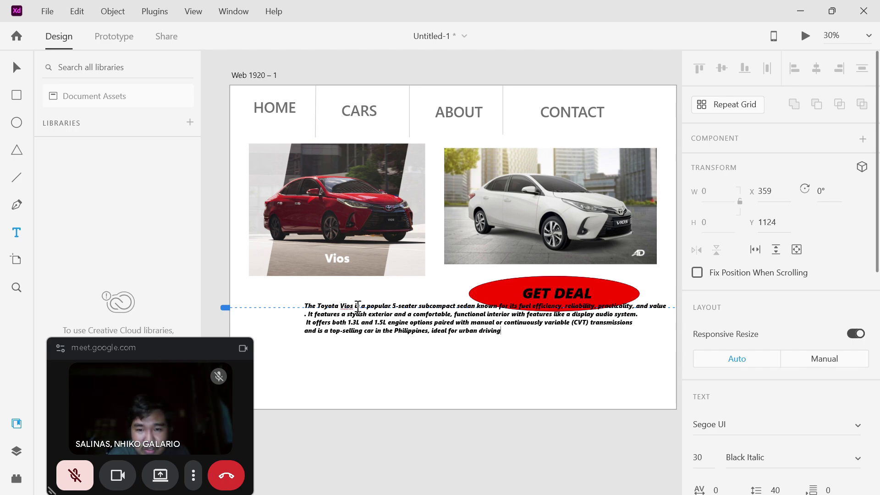
pyautogui.press('Escape')
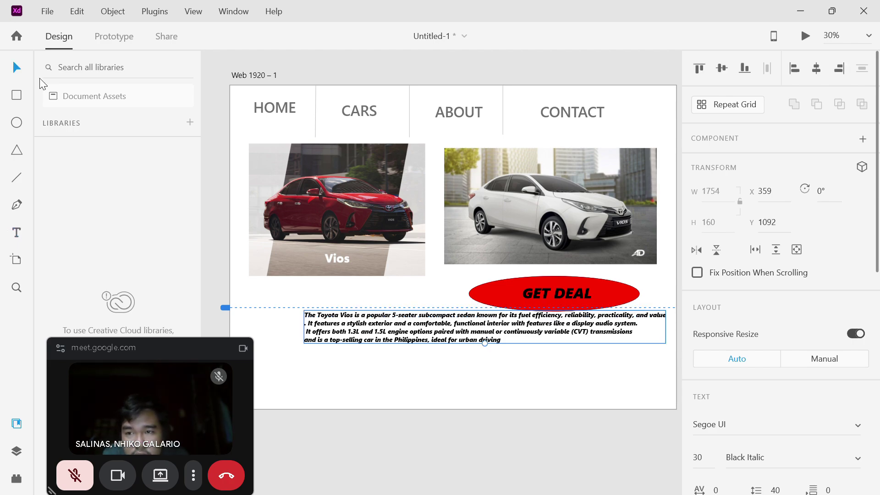
# Move the description paragraph to about X 113, Y 1144 and shift the GET DEAL ellipse and text slightly up
pyautogui.moveTo(379, 316); pyautogui.dragTo(359, 344)
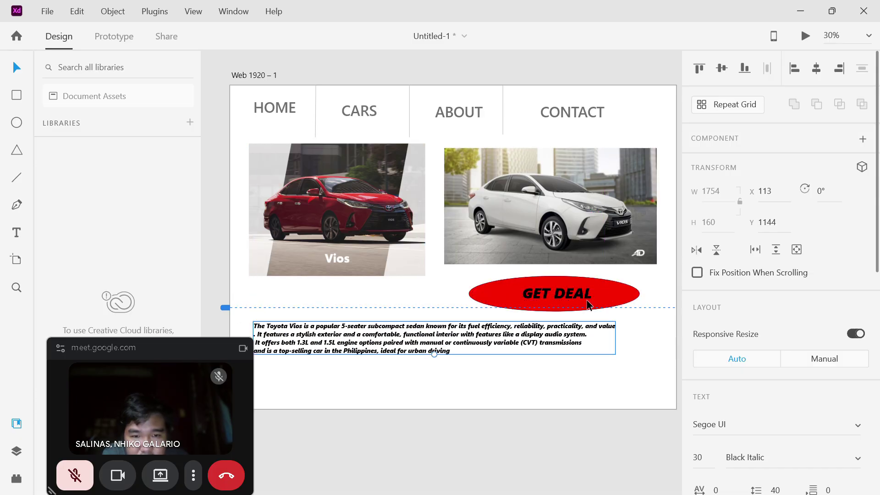
pyautogui.moveTo(455, 270); pyautogui.dragTo(617, 293)
pyautogui.click(396, 353)
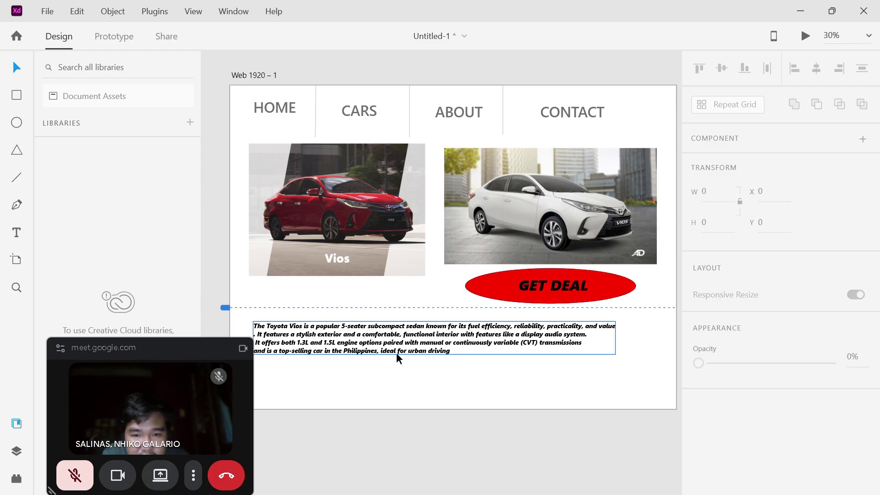
pyautogui.click(489, 405)
pyautogui.click(354, 343)
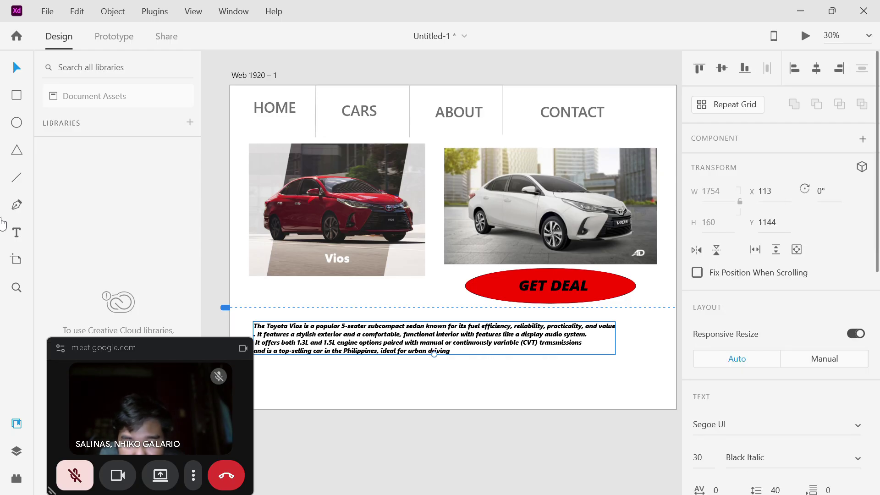
# Insert a line break after "comfortable" in the second line of the description paragraph
pyautogui.click(17, 232)
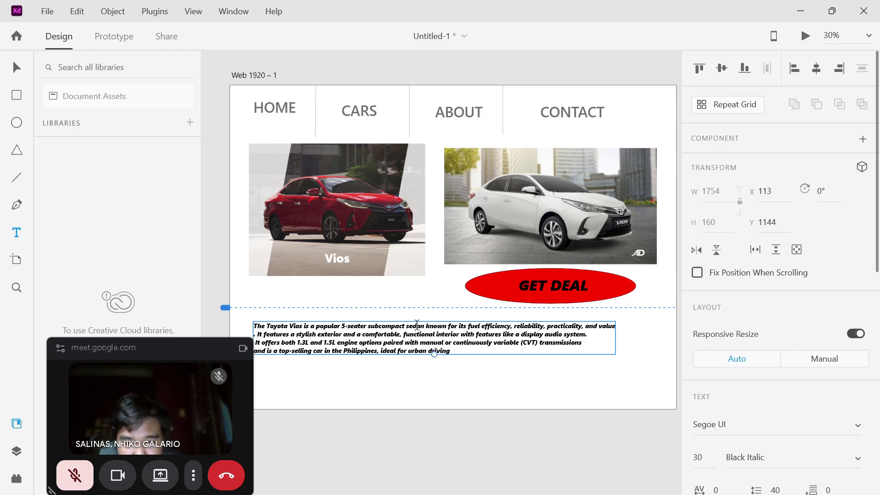
pyautogui.doubleClick(401, 331)
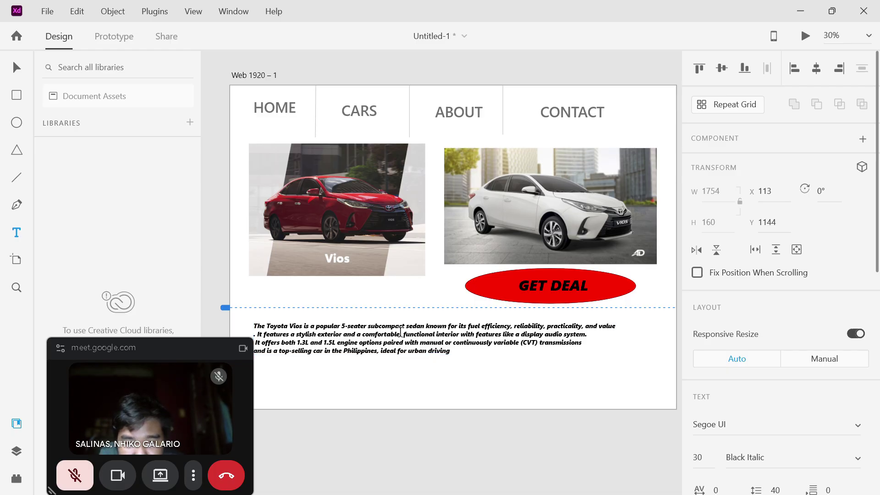
pyautogui.hotkey('ctrl', 'a')
pyautogui.click(403, 336)
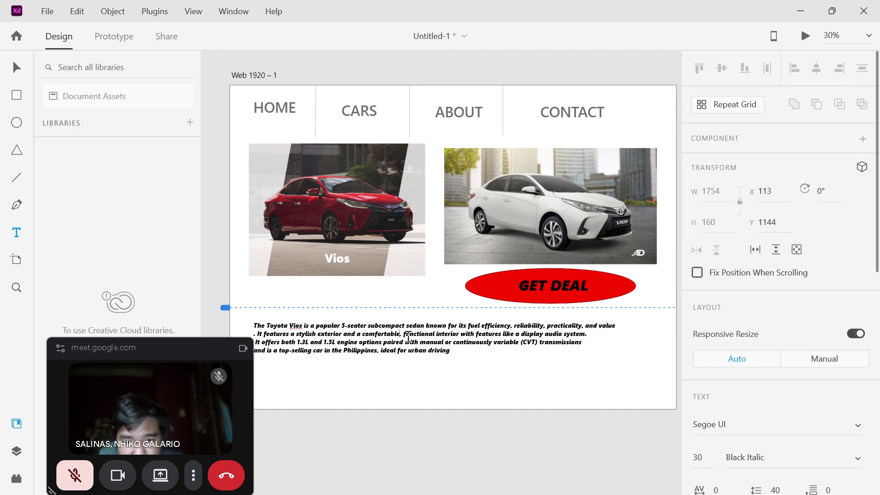
pyautogui.press('Return')
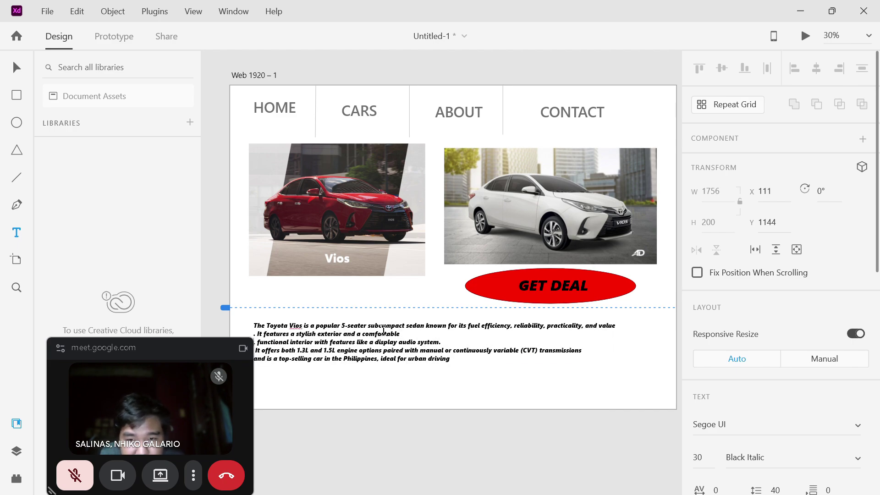
# Try a line break before "and value" in the first line of the description paragraph
pyautogui.moveTo(190, 343); pyautogui.dragTo(145, 354)
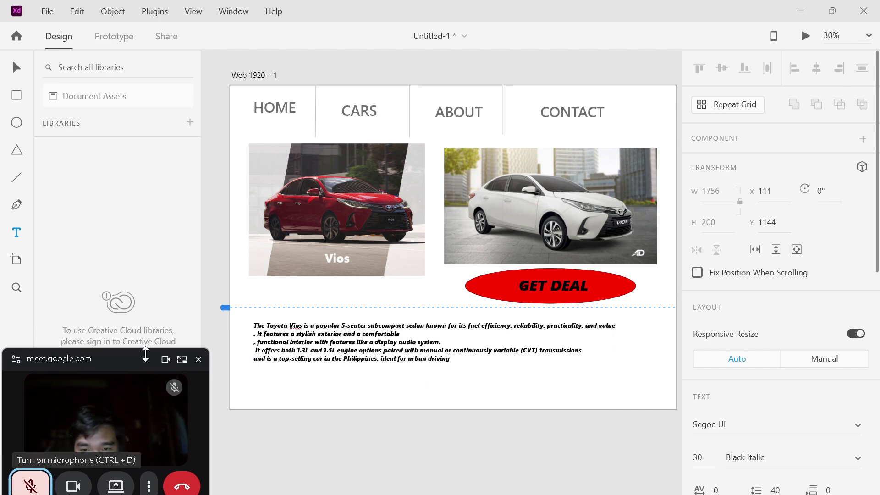
pyautogui.click(587, 326)
pyautogui.press('Return')
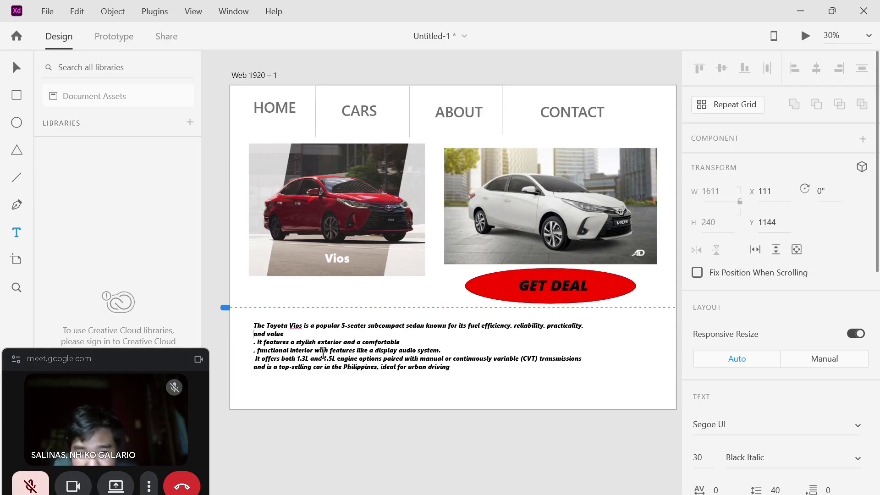
pyautogui.press('BackSpace')
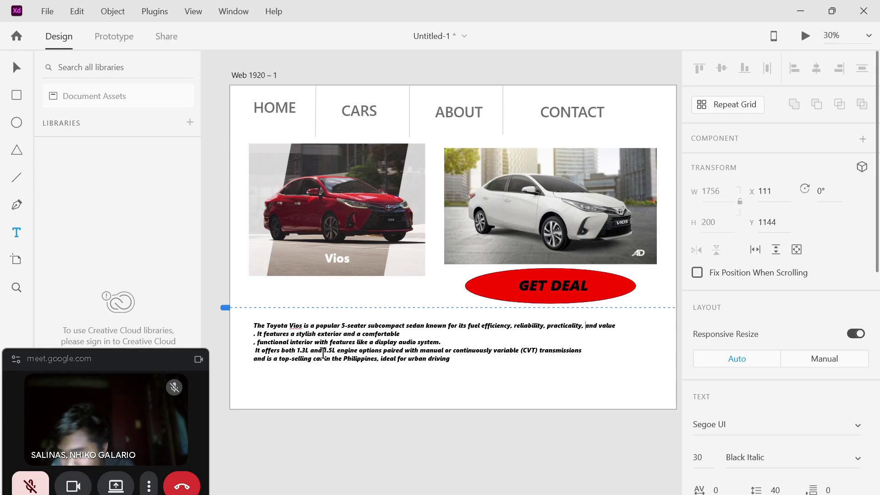
pyautogui.press('Return')
pyautogui.press('BackSpace')
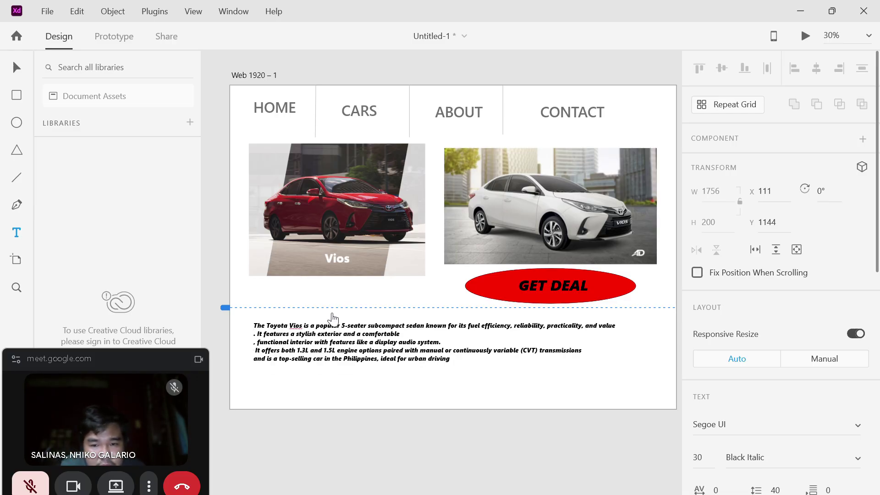
# Leave text editing and move the description paragraph to about X 18, Y 1084, just below the images
pyautogui.press('Escape')
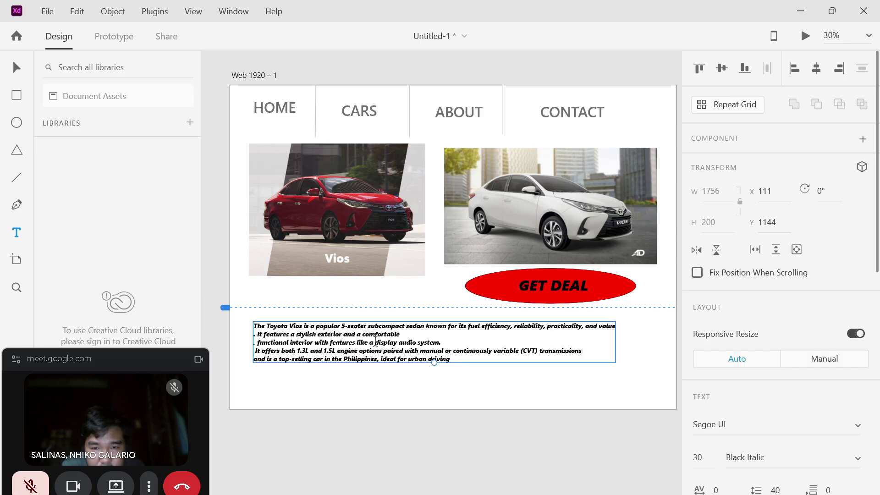
pyautogui.click(387, 301)
pyautogui.click(385, 344)
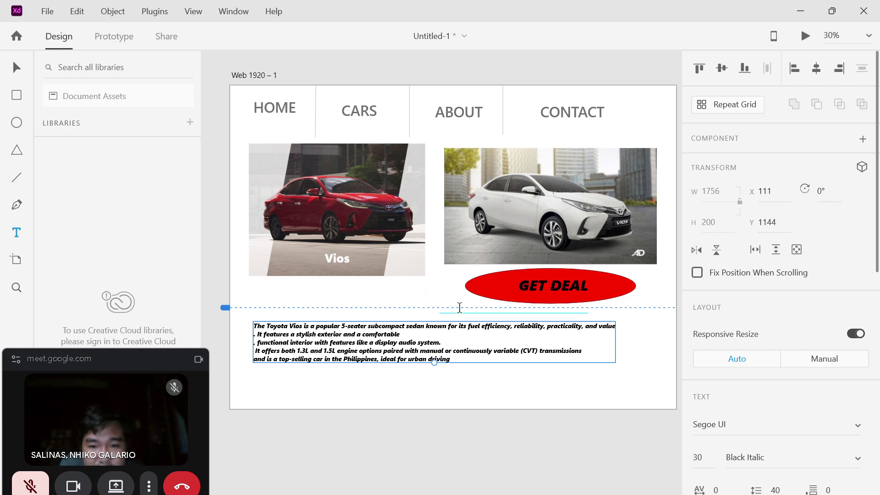
pyautogui.click(520, 393)
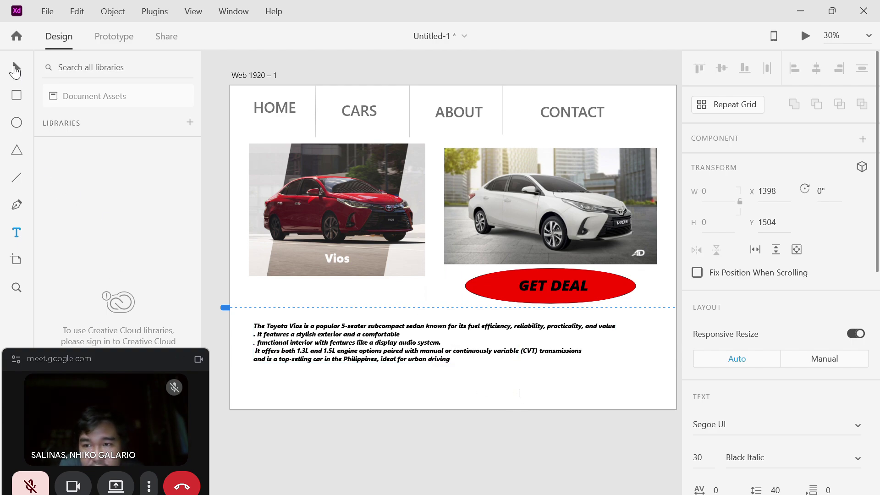
pyautogui.click(15, 69)
pyautogui.moveTo(426, 340); pyautogui.dragTo(411, 328)
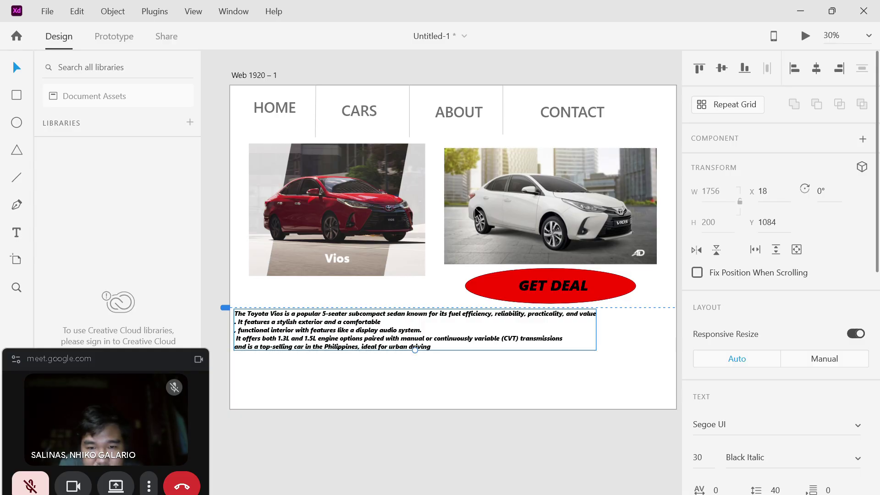
# Enlarge the red Vios image to about 951 by 713 and place it at about X 43, Y 304
pyautogui.click(365, 238)
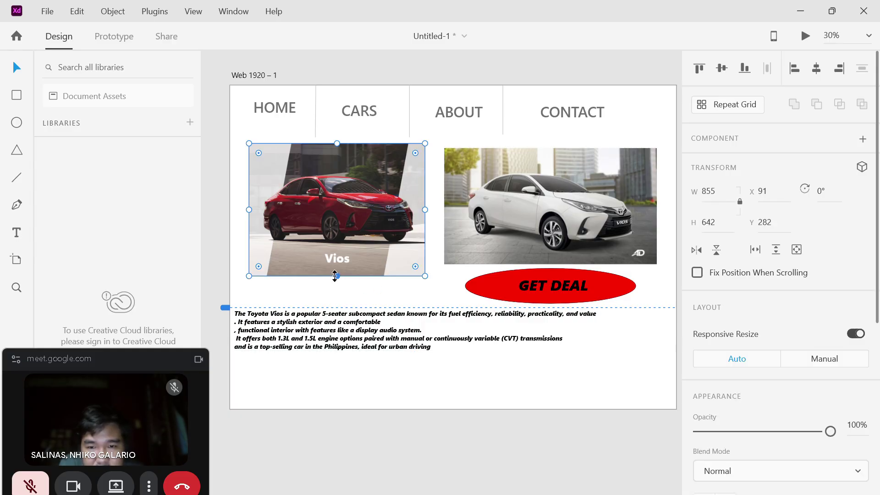
pyautogui.moveTo(335, 276)
pyautogui.mouseDown()
pyautogui.moveTo(341, 291)
pyautogui.moveTo(343, 260)
pyautogui.mouseUp()
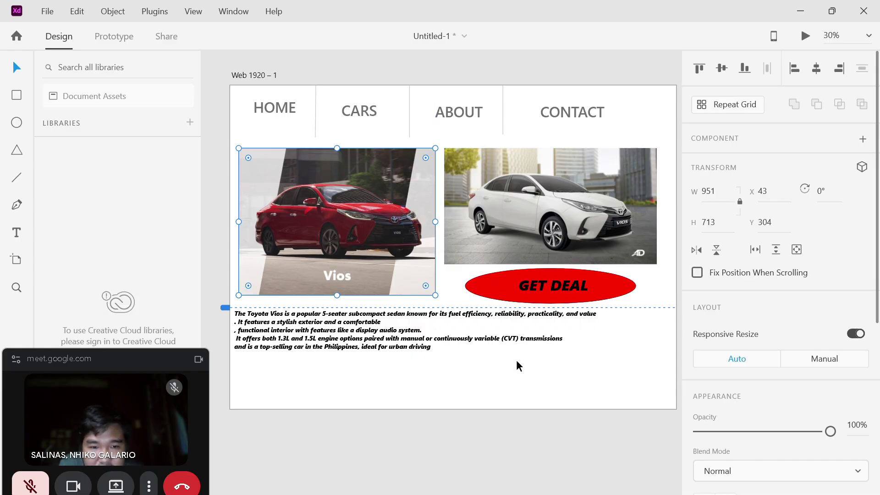
# Reduce the description paragraph's font size to 20
pyautogui.click(523, 334)
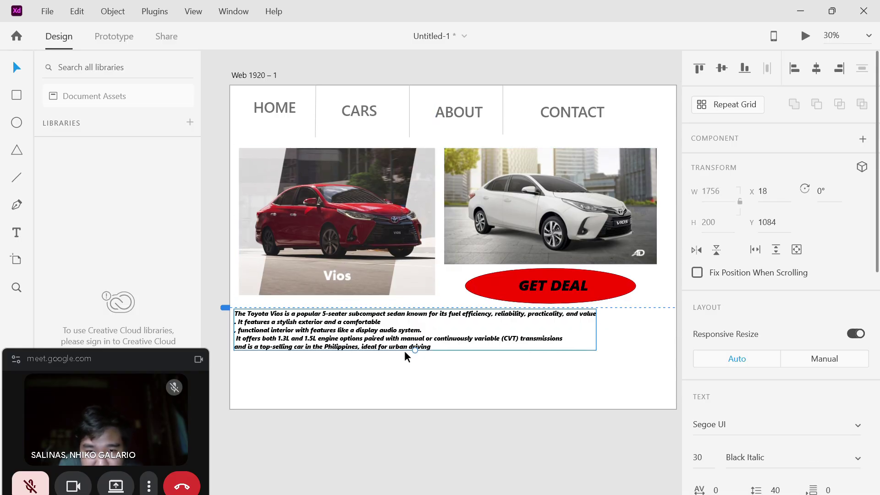
pyautogui.moveTo(415, 348)
pyautogui.mouseDown()
pyautogui.moveTo(414, 340)
pyautogui.moveTo(414, 350)
pyautogui.mouseUp()
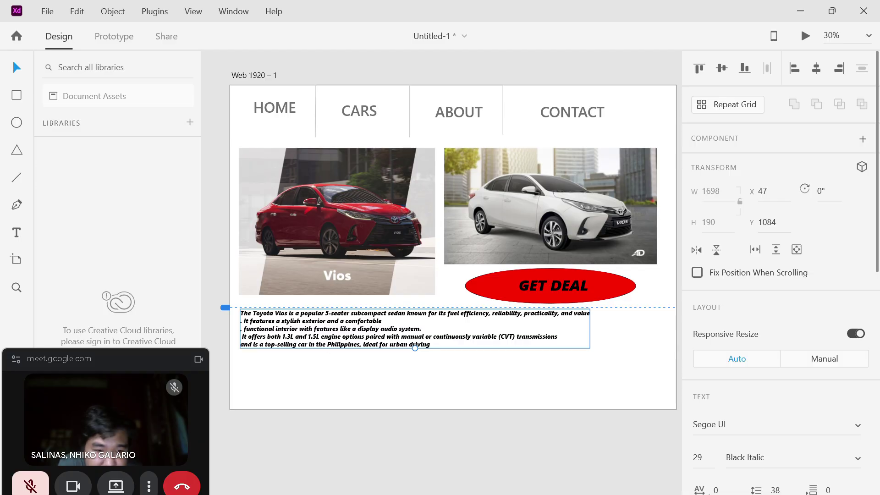
pyautogui.click(708, 457)
pyautogui.press('BackSpace')
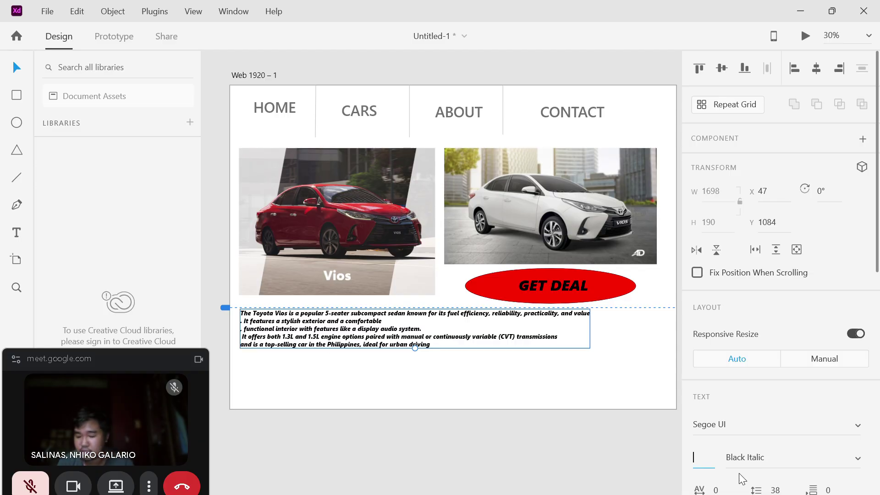
pyautogui.write('20')
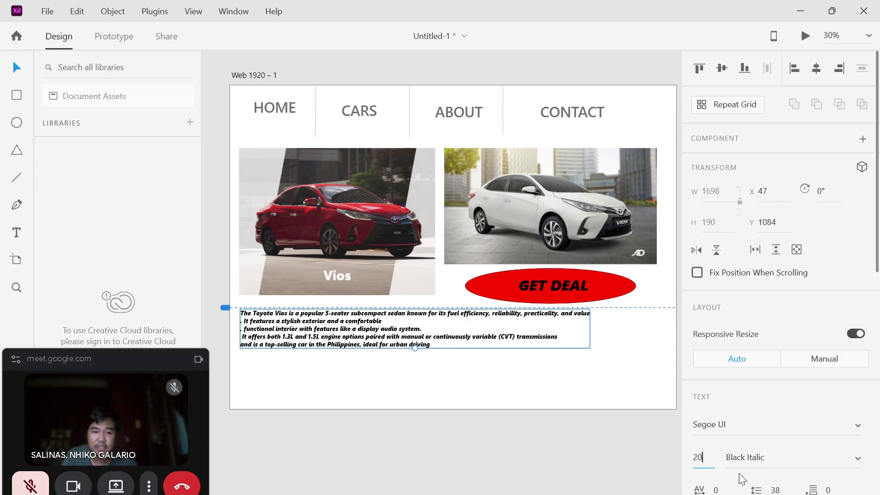
pyautogui.press('Return')
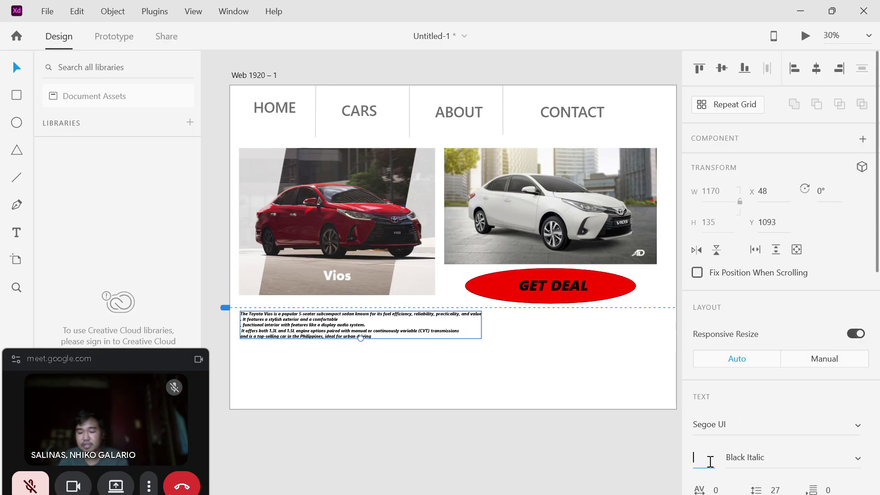
# Set the description paragraph's font size to 25
pyautogui.write('30')
pyautogui.press('Return')
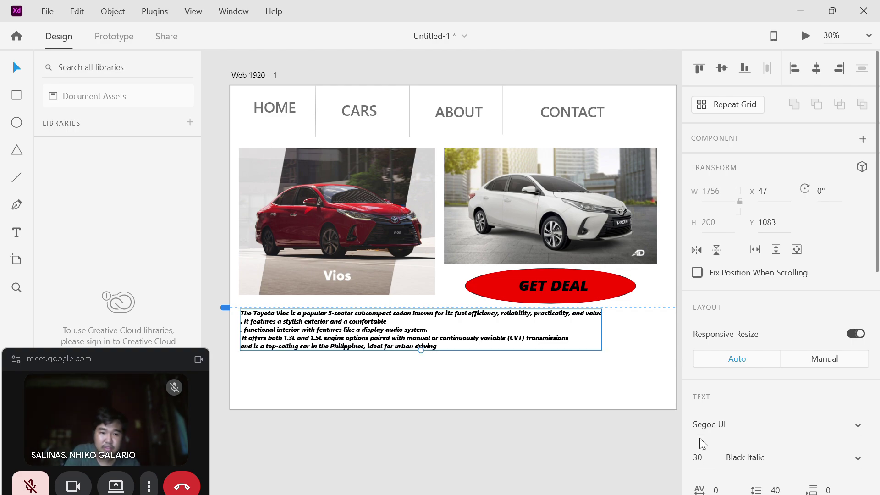
pyautogui.doubleClick(710, 452)
pyautogui.write('25')
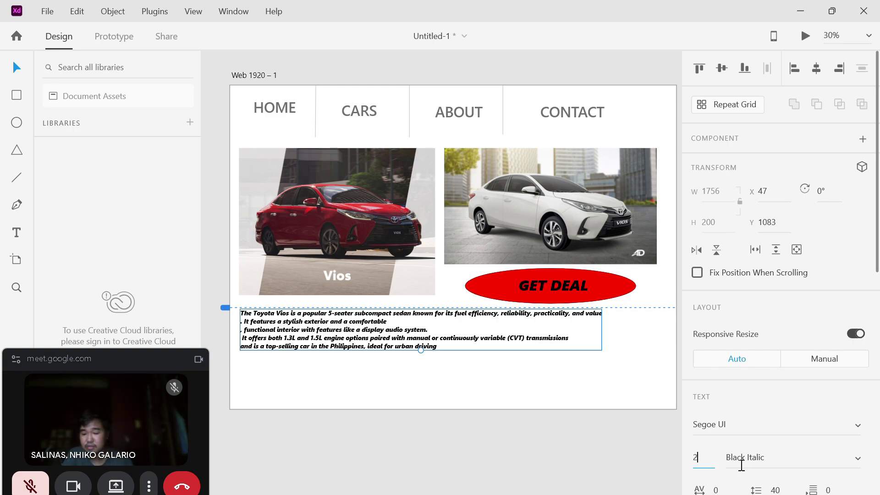
pyautogui.press('Return')
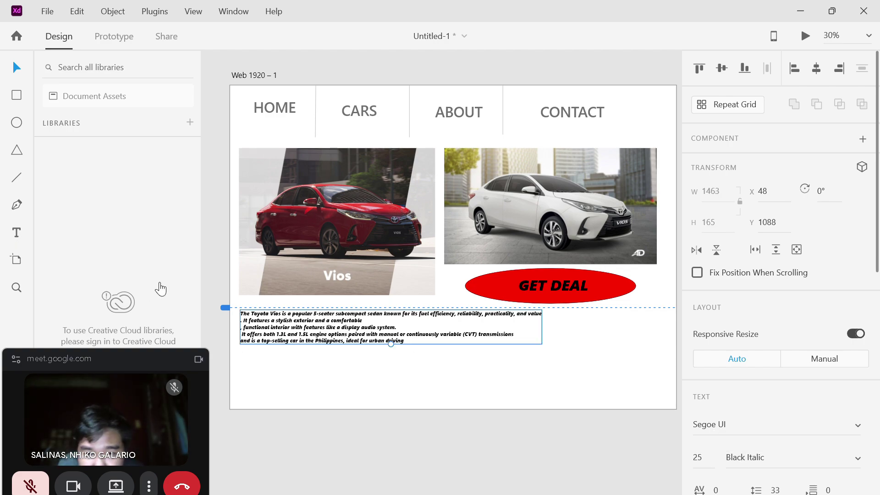
# Move the description paragraph up to about X 41, Y 1058, closer beneath the red Vios image
pyautogui.click(298, 381)
pyautogui.moveTo(347, 347); pyautogui.dragTo(340, 331)
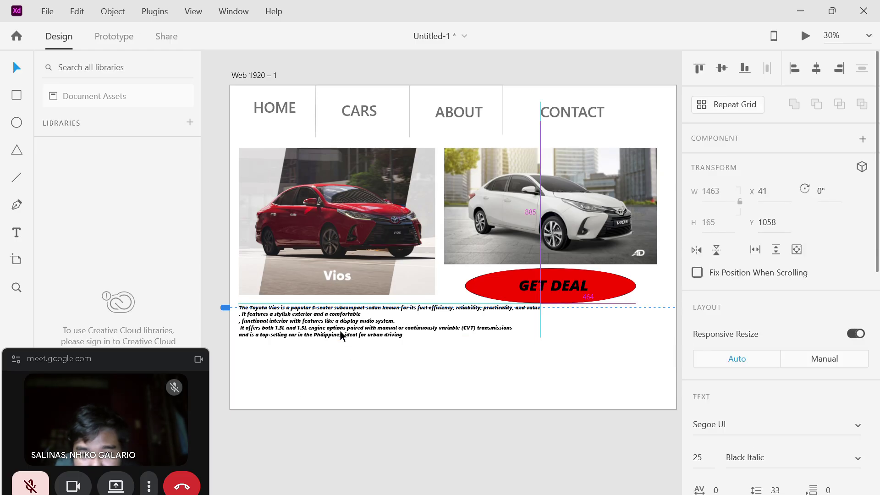
pyautogui.click(383, 362)
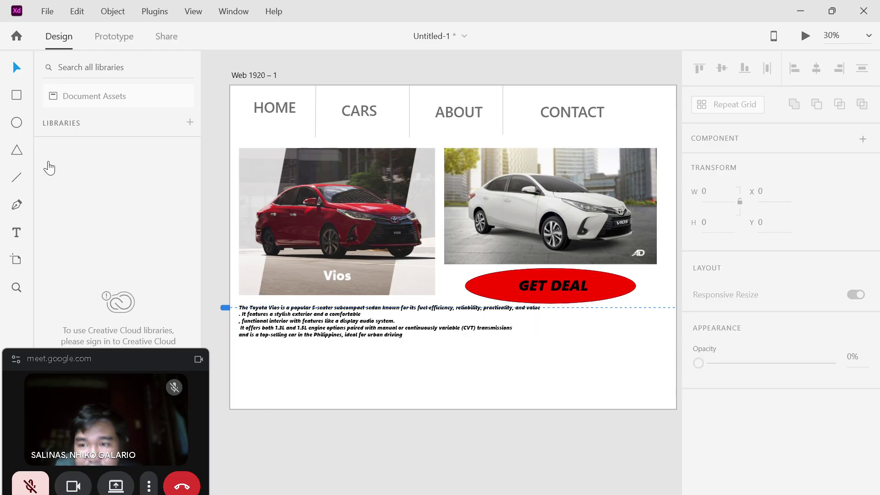
# Extend the Web 1920 – 1 artboard downward to a height of about 1857
pyautogui.click(264, 76)
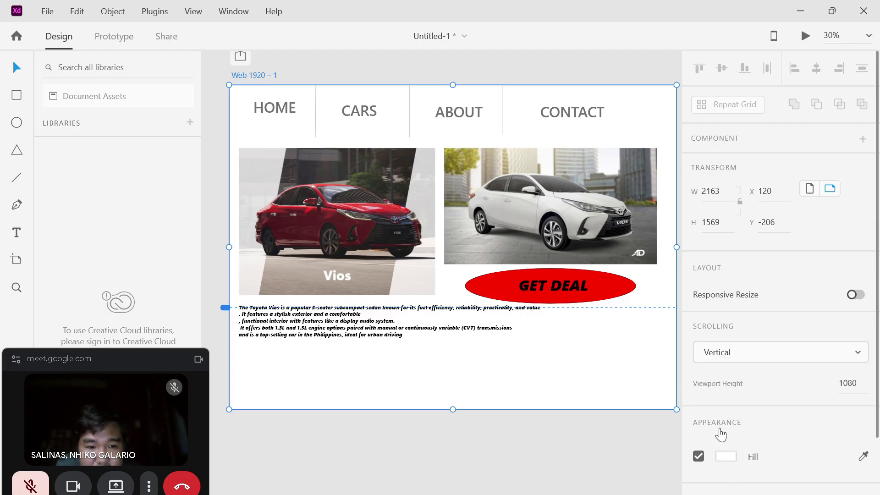
pyautogui.click(453, 406)
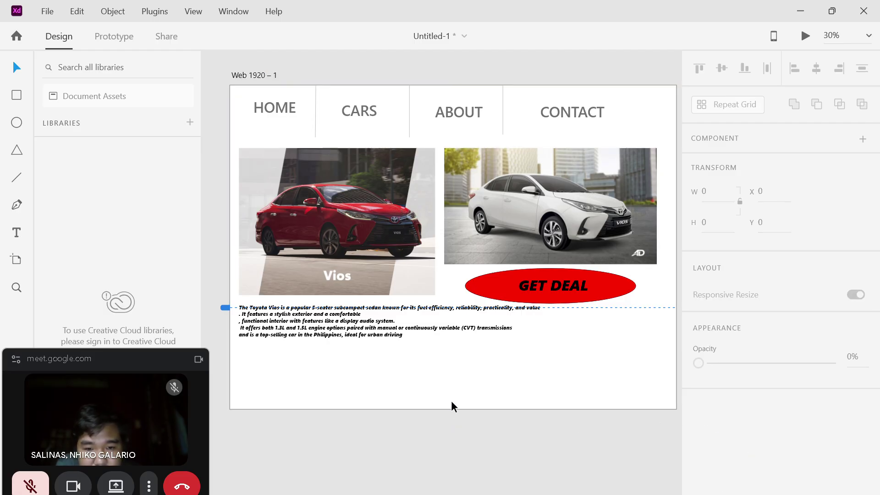
pyautogui.click(250, 78)
pyautogui.moveTo(454, 408); pyautogui.dragTo(455, 469)
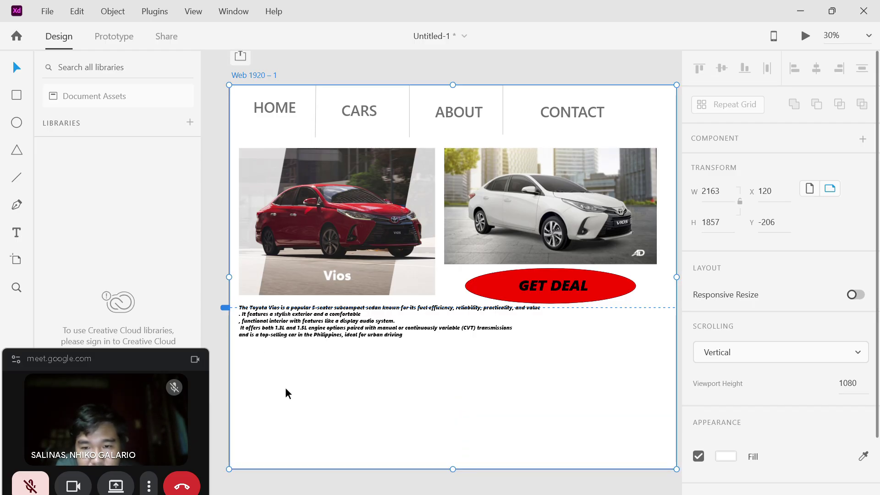
# Draw a white-filled rectangle below the description paragraph, a little over half the artboard's width
pyautogui.click(17, 95)
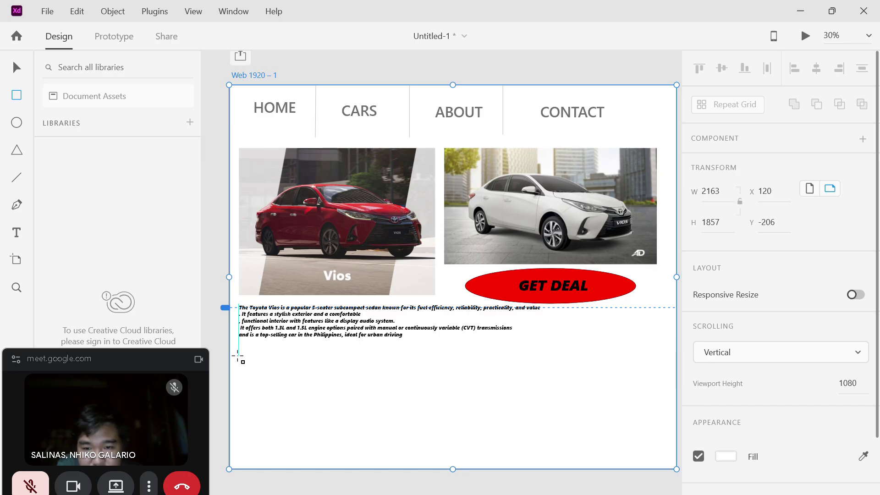
pyautogui.moveTo(236, 355)
pyautogui.mouseDown()
pyautogui.moveTo(295, 433)
pyautogui.moveTo(392, 449)
pyautogui.moveTo(511, 446)
pyautogui.moveTo(489, 444)
pyautogui.mouseUp()
pyautogui.scroll(-5, 763, 380)
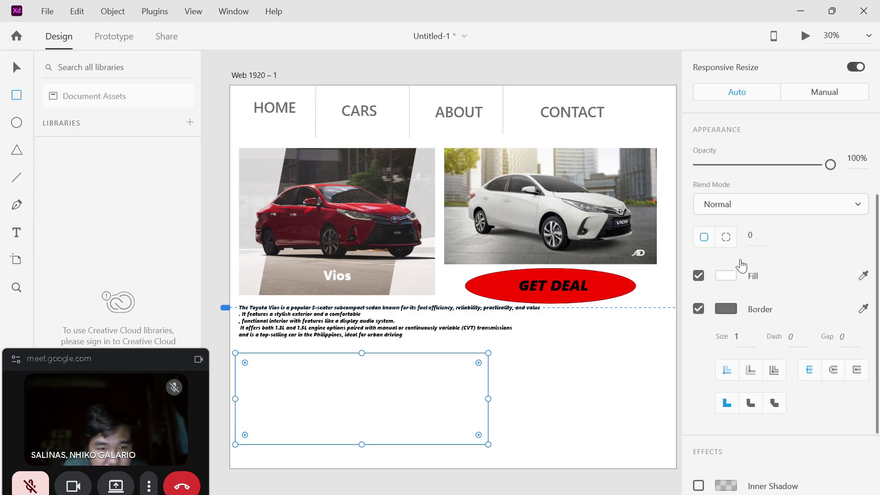
pyautogui.click(727, 279)
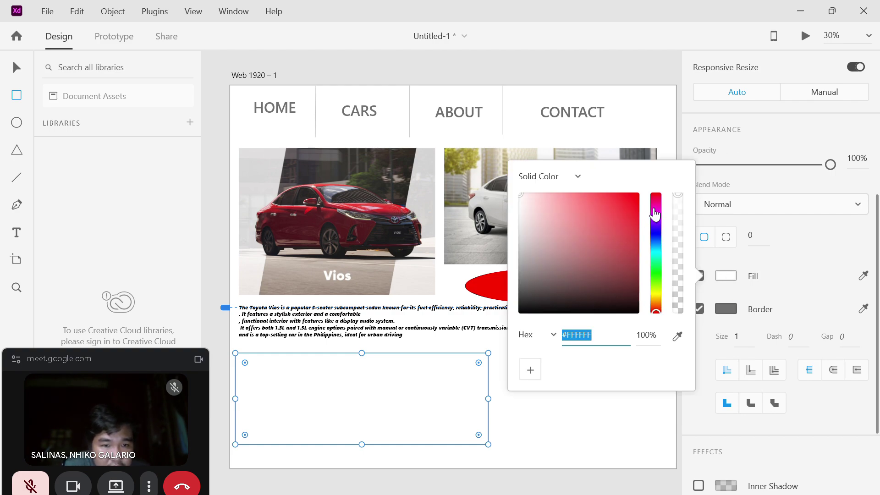
pyautogui.moveTo(655, 213); pyautogui.dragTo(503, 165)
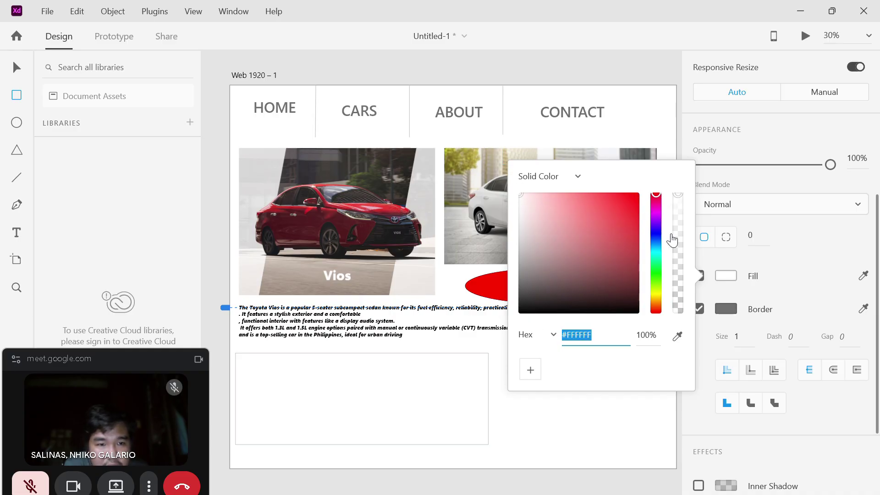
# Set the rectangle's border colour to red #FF0000
pyautogui.click(727, 308)
pyautogui.click(726, 308)
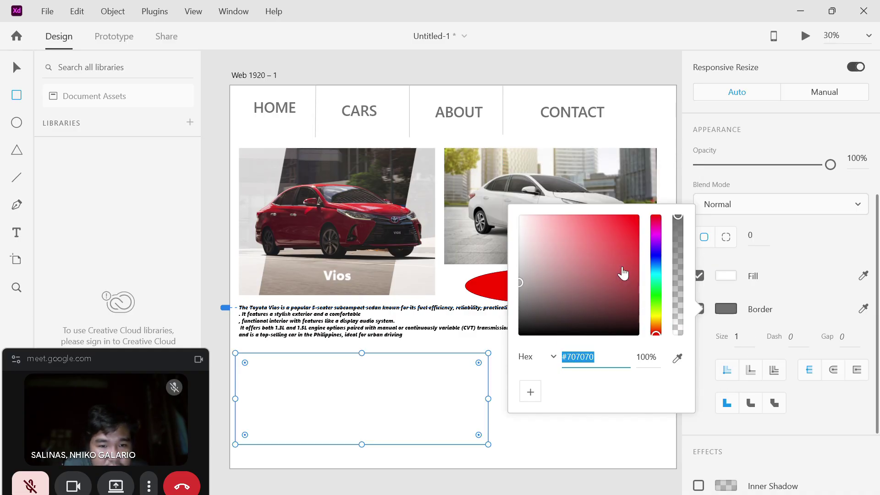
pyautogui.moveTo(625, 271); pyautogui.dragTo(661, 195)
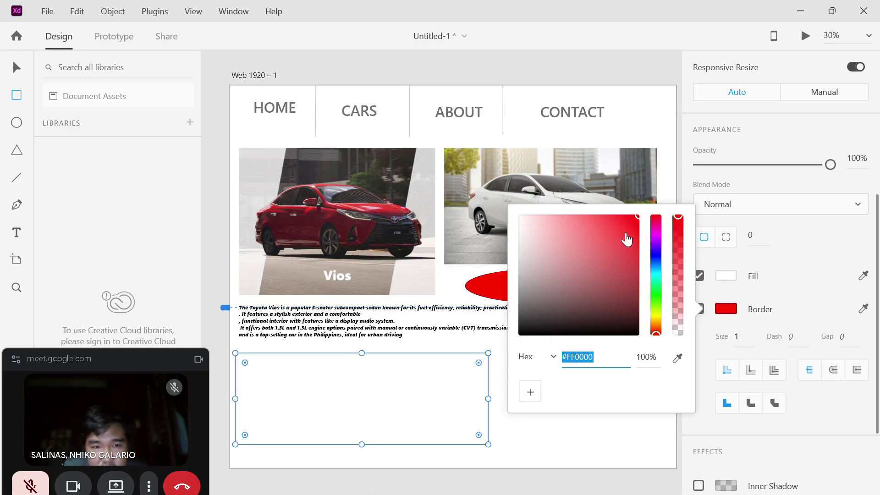
pyautogui.moveTo(659, 233); pyautogui.dragTo(653, 196)
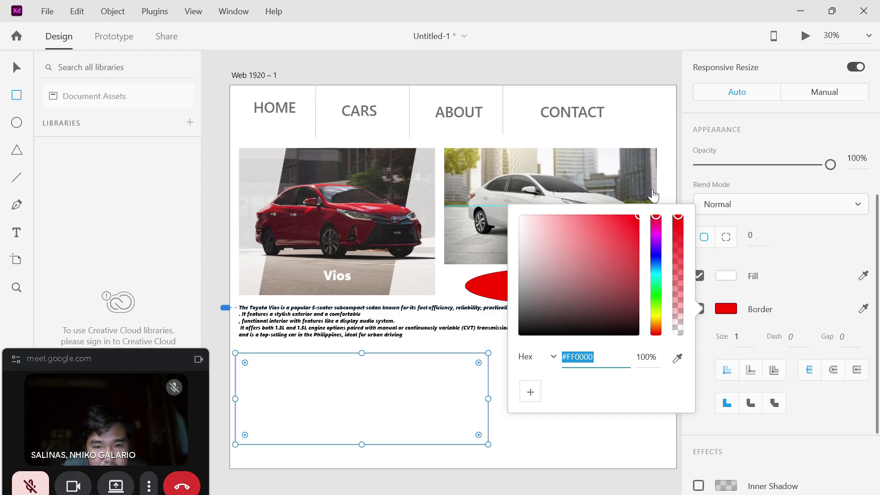
pyautogui.click(625, 419)
pyautogui.press('Escape')
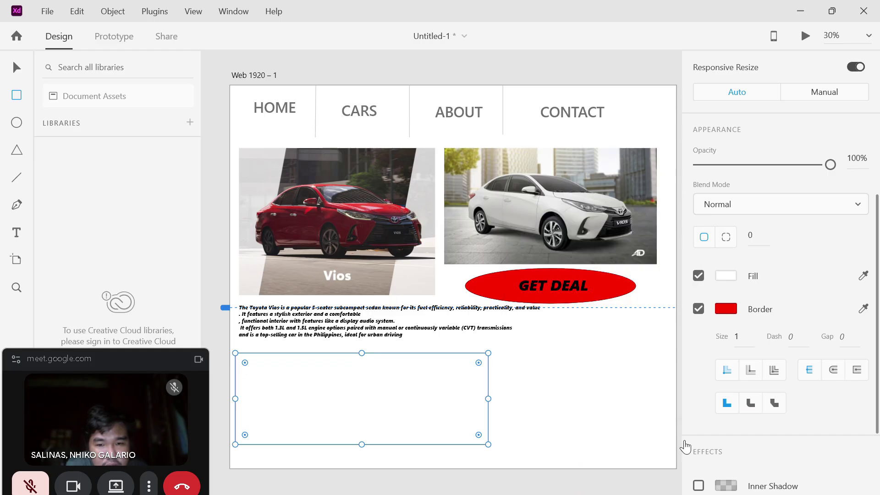
# Add an inner shadow to the rectangle in red #FF0000 at 100% opacity
pyautogui.scroll(-3, 750, 313)
pyautogui.click(732, 376)
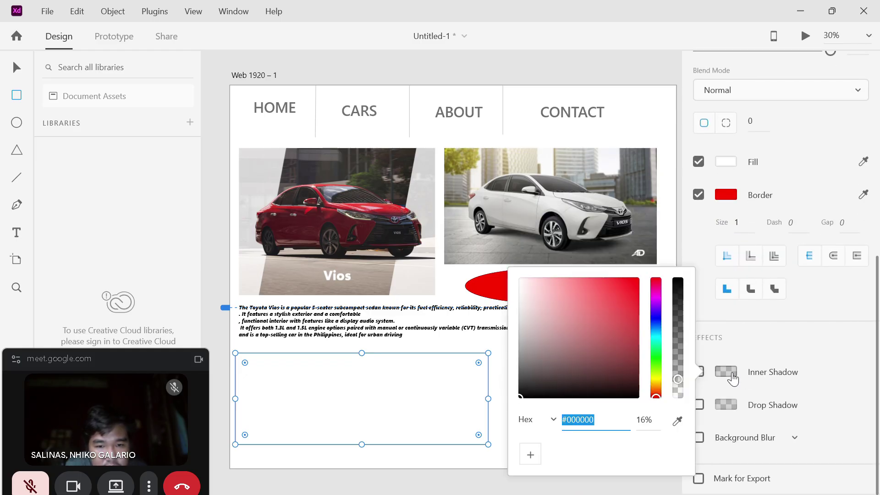
pyautogui.moveTo(654, 330); pyautogui.dragTo(656, 278)
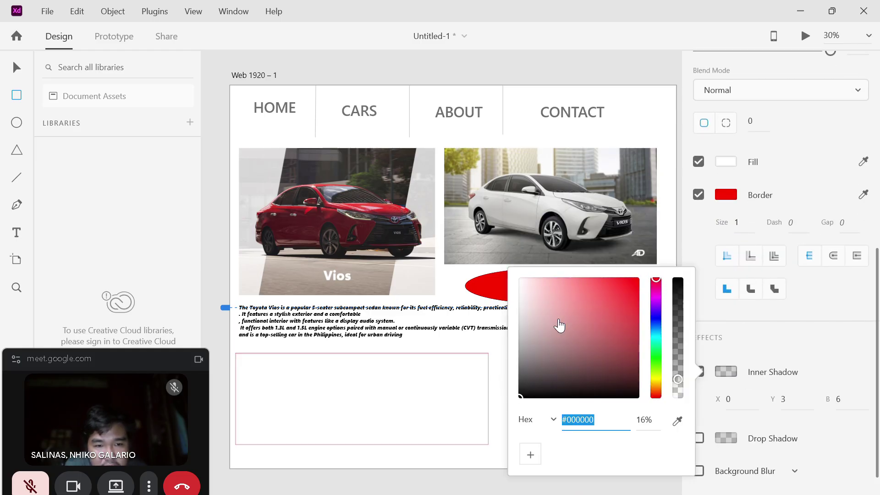
pyautogui.moveTo(560, 324)
pyautogui.mouseDown()
pyautogui.moveTo(611, 292)
pyautogui.moveTo(673, 275)
pyautogui.mouseUp()
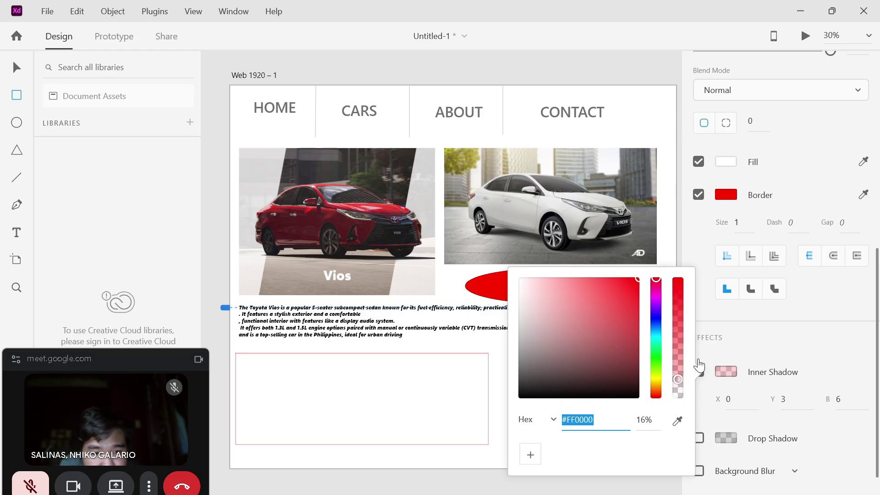
pyautogui.moveTo(678, 379); pyautogui.dragTo(681, 272)
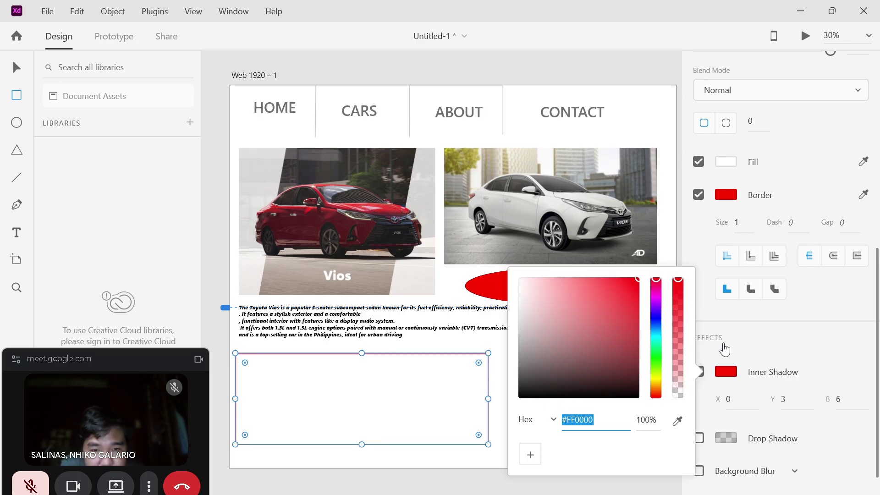
# Add a drop shadow to the rectangle in red #FF0A0A at 100% opacity
pyautogui.click(733, 440)
pyautogui.moveTo(582, 359); pyautogui.dragTo(636, 298)
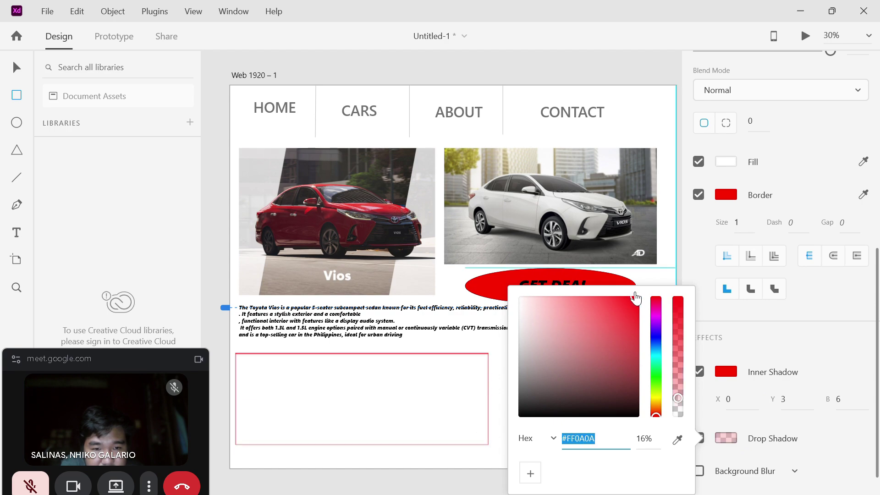
pyautogui.moveTo(656, 415); pyautogui.dragTo(646, 298)
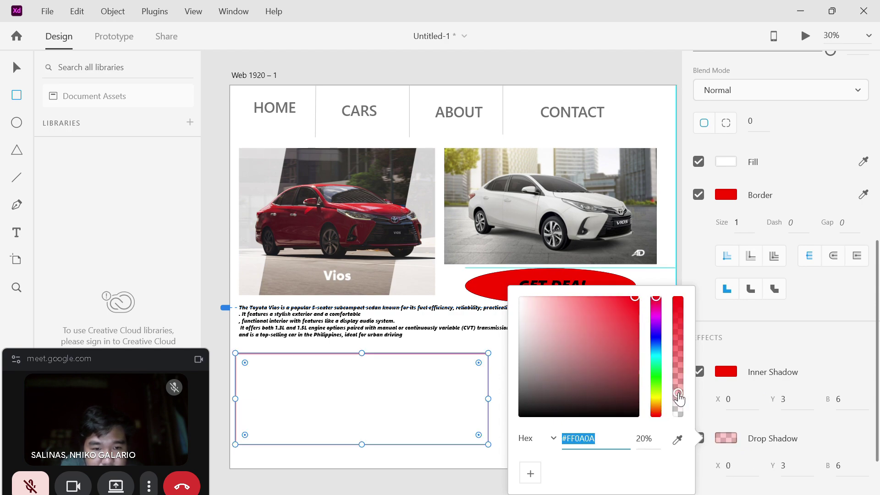
pyautogui.moveTo(679, 399); pyautogui.dragTo(678, 293)
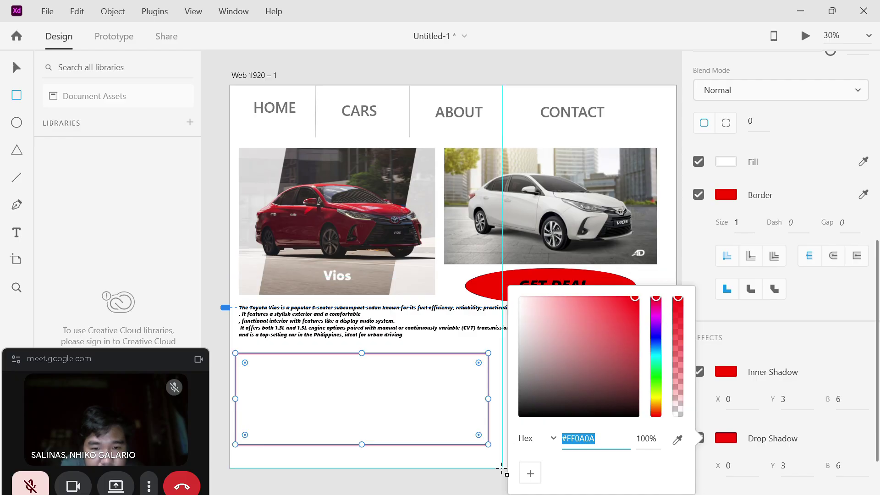
pyautogui.click(452, 479)
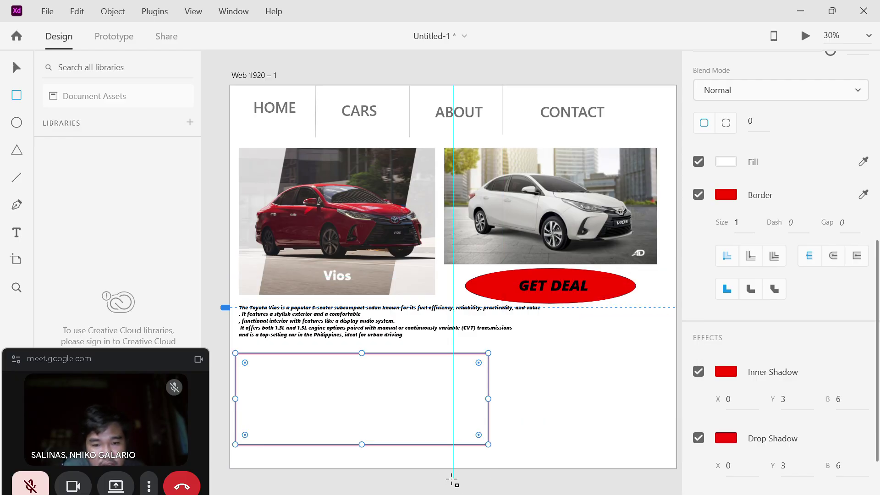
# Start a text object inside the upper part of the red-bordered rectangle and switch to the other open document with the finished Vios page
pyautogui.click(16, 232)
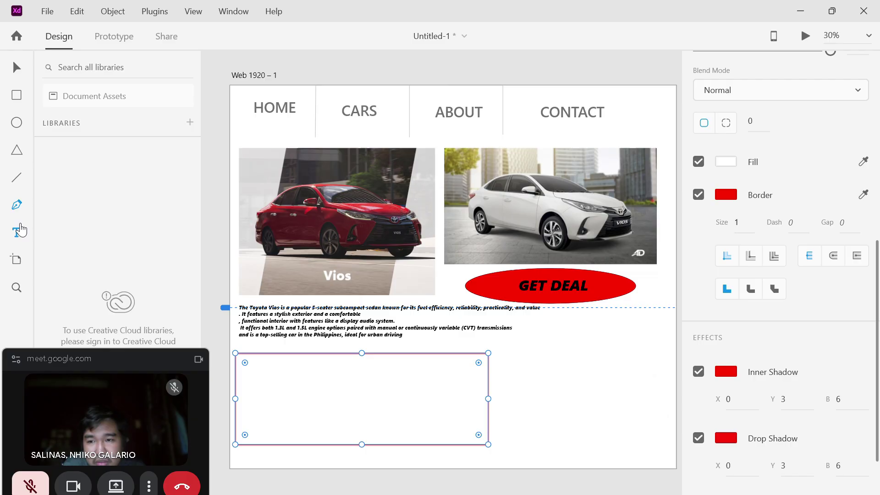
pyautogui.click(304, 369)
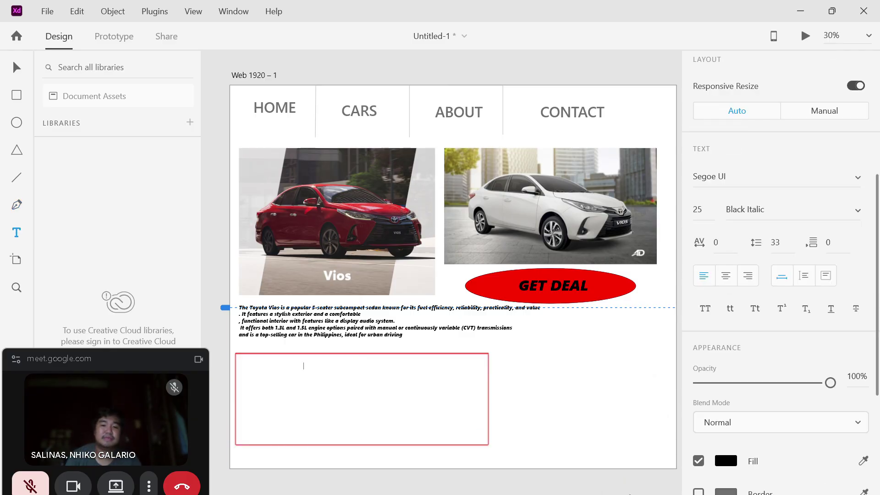
pyautogui.press('super')
pyautogui.moveTo(668, 477)
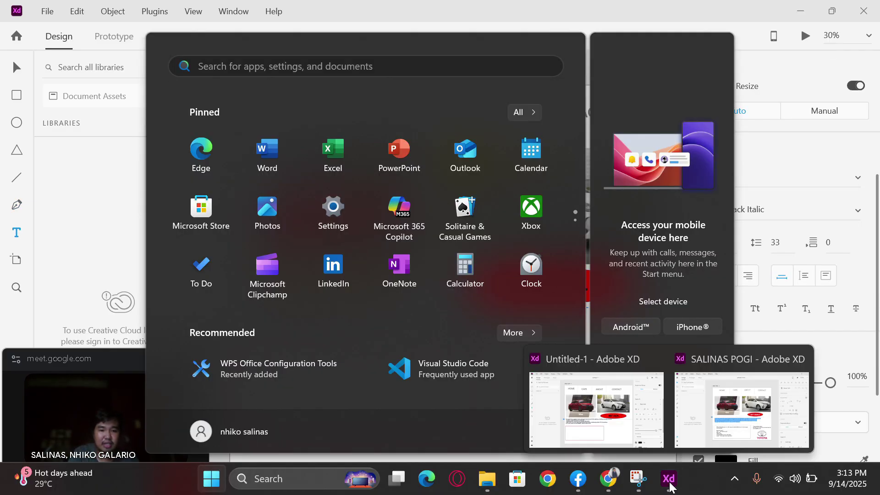
pyautogui.click(711, 393)
# Open the price and specification text in the finished Vios page for editing and try to select all of its lines
pyautogui.click(285, 388)
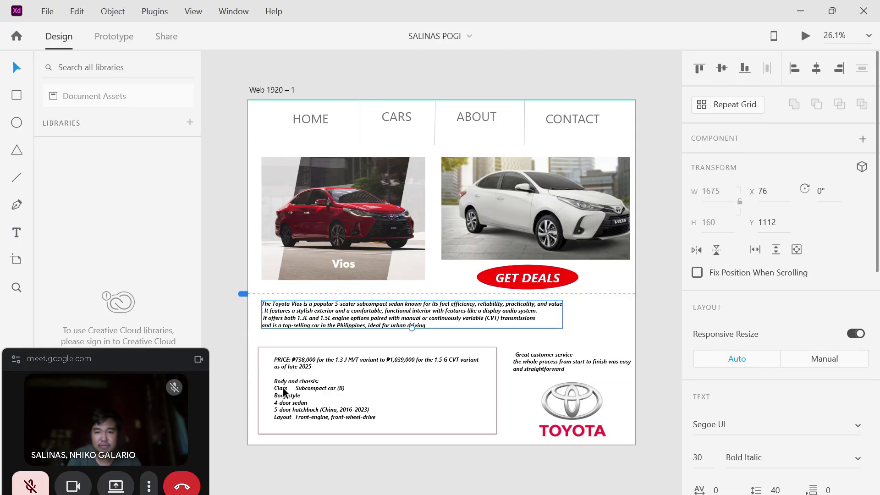
pyautogui.doubleClick(285, 388)
pyautogui.doubleClick(285, 387)
pyautogui.tripleClick(287, 389)
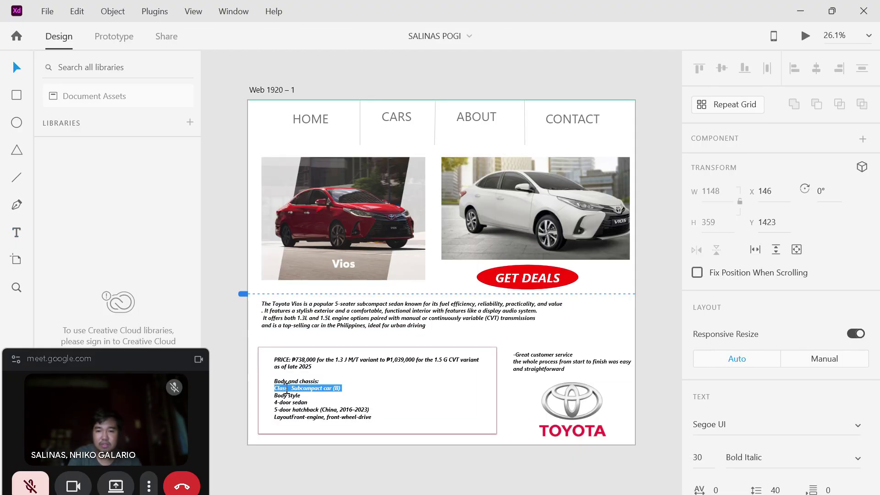
pyautogui.click(279, 364)
pyautogui.press('Escape')
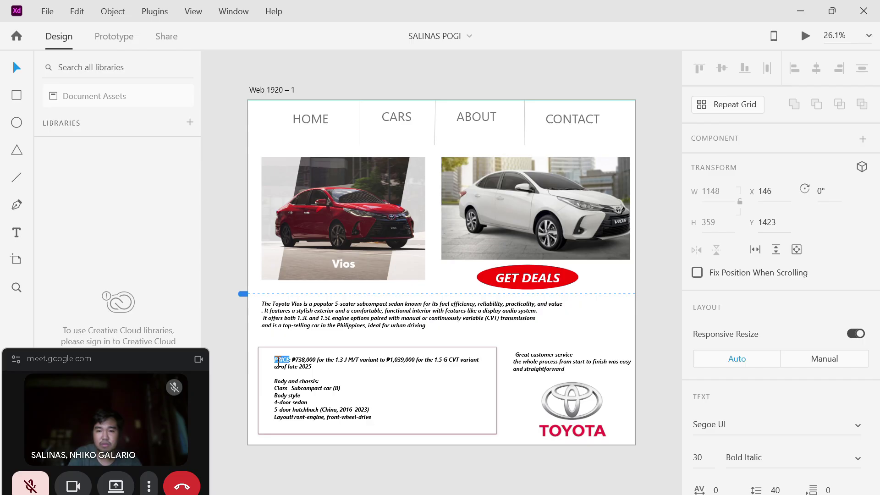
pyautogui.tripleClick(278, 363)
pyautogui.tripleClick(278, 363)
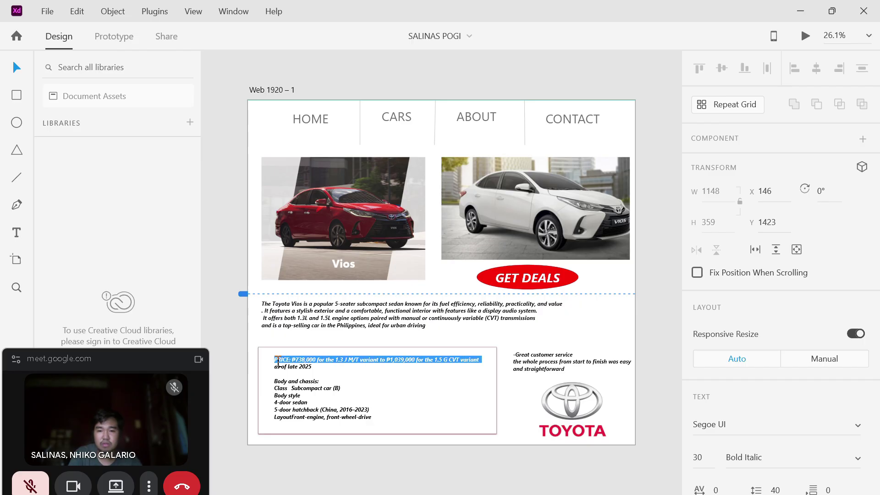
pyautogui.click(278, 359)
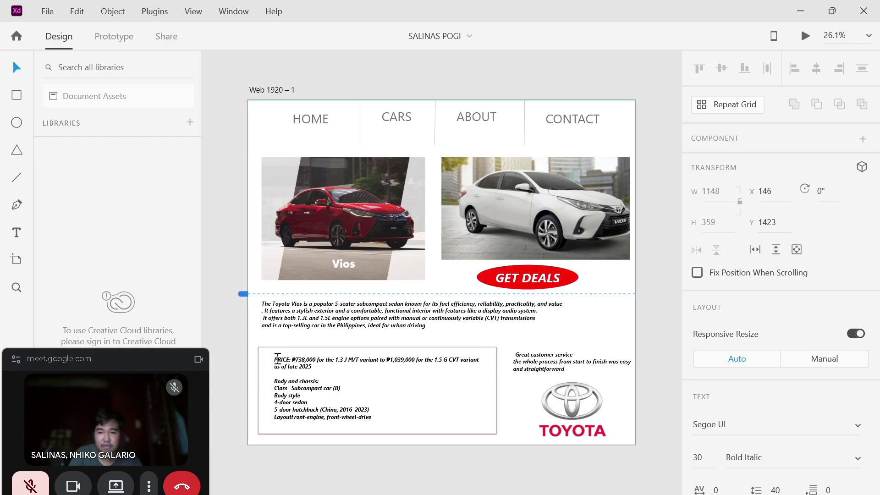
pyautogui.moveTo(278, 357); pyautogui.dragTo(330, 409)
pyautogui.tripleClick(327, 397)
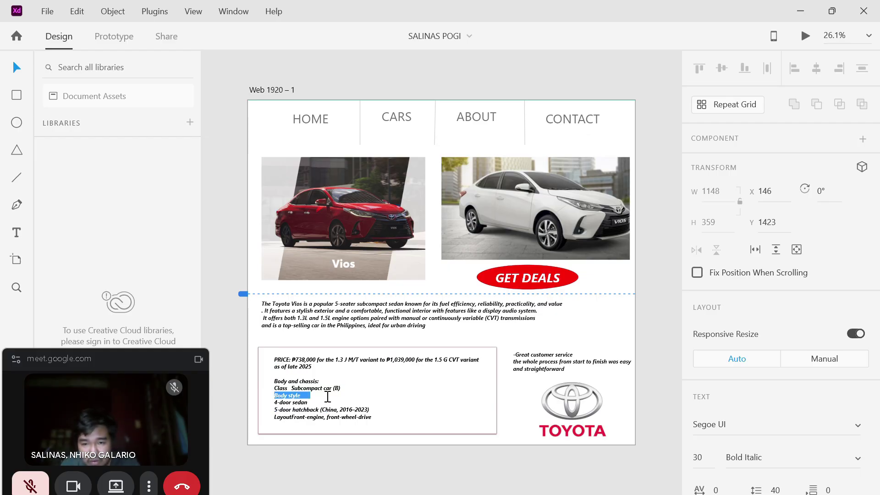
pyautogui.click(328, 397)
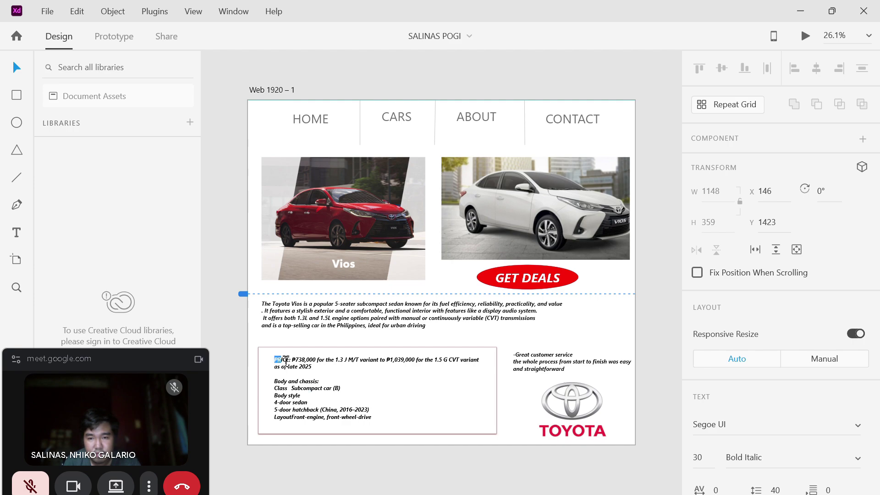
# Copy the entire price and specification text and paste it into the text object started in the Untitled-1 document
pyautogui.moveTo(286, 361); pyautogui.dragTo(370, 430)
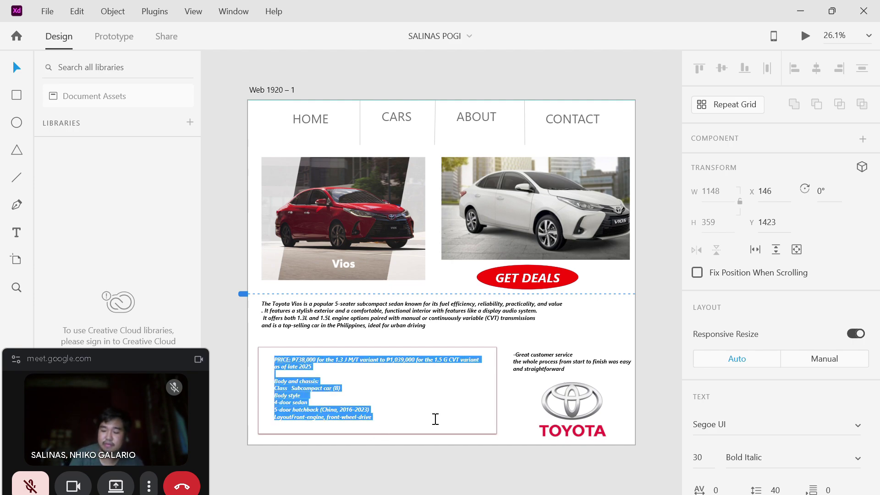
pyautogui.press('super')
pyautogui.moveTo(669, 479)
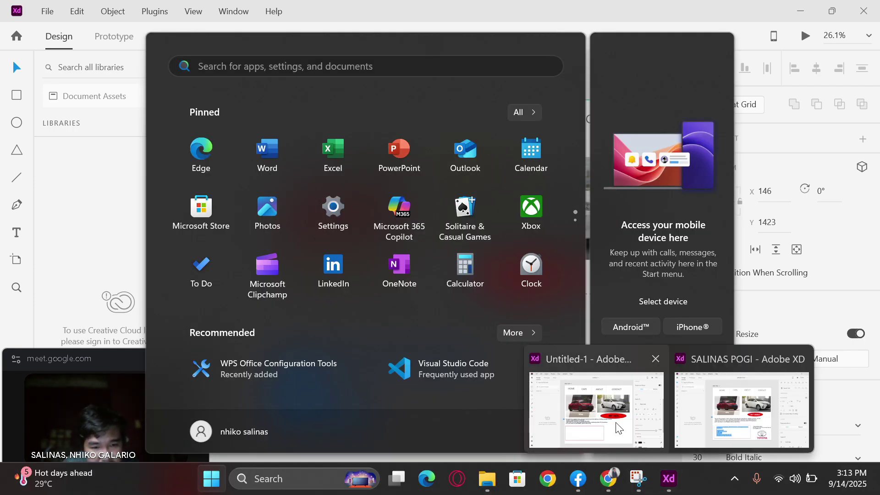
pyautogui.click(619, 428)
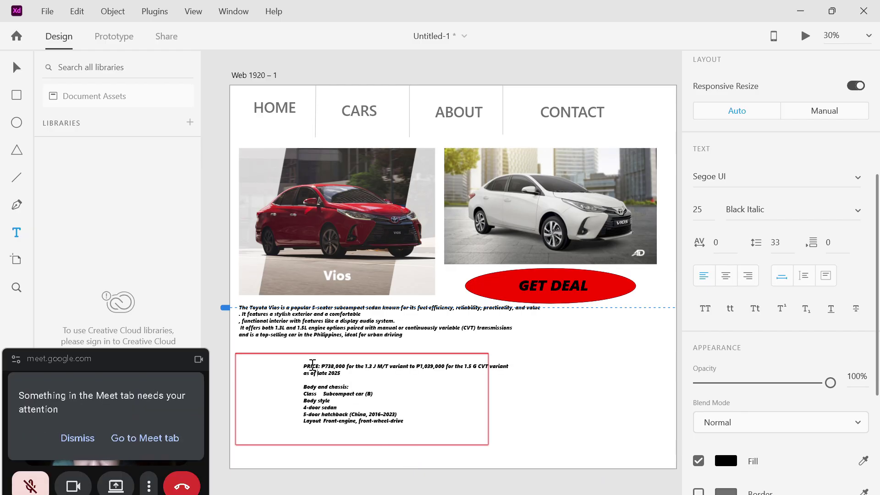
# Enlarge the pasted price and specification text to size 29, fit it inside the red-bordered box, and dismiss the Meet notification
pyautogui.click(17, 68)
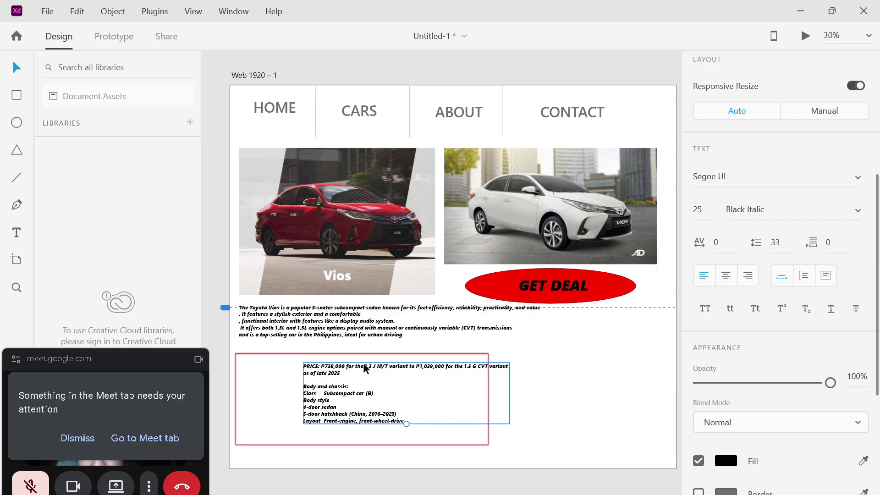
pyautogui.moveTo(364, 365); pyautogui.dragTo(303, 360)
pyautogui.moveTo(346, 419); pyautogui.dragTo(351, 431)
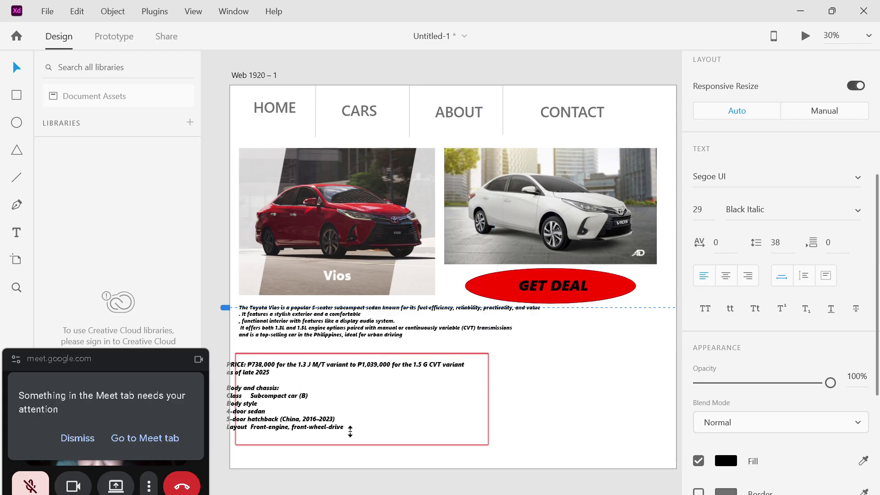
pyautogui.moveTo(278, 390)
pyautogui.mouseDown()
pyautogui.moveTo(290, 399)
pyautogui.moveTo(286, 388)
pyautogui.mouseUp()
pyautogui.click(621, 405)
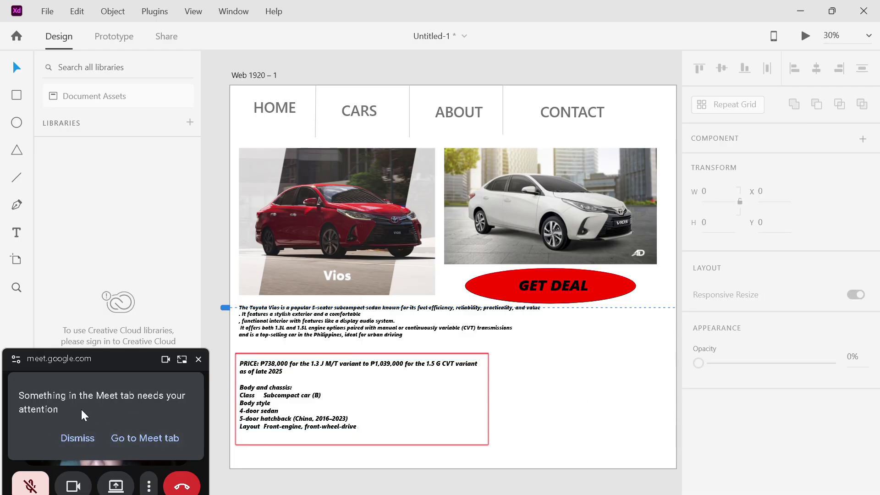
pyautogui.click(98, 438)
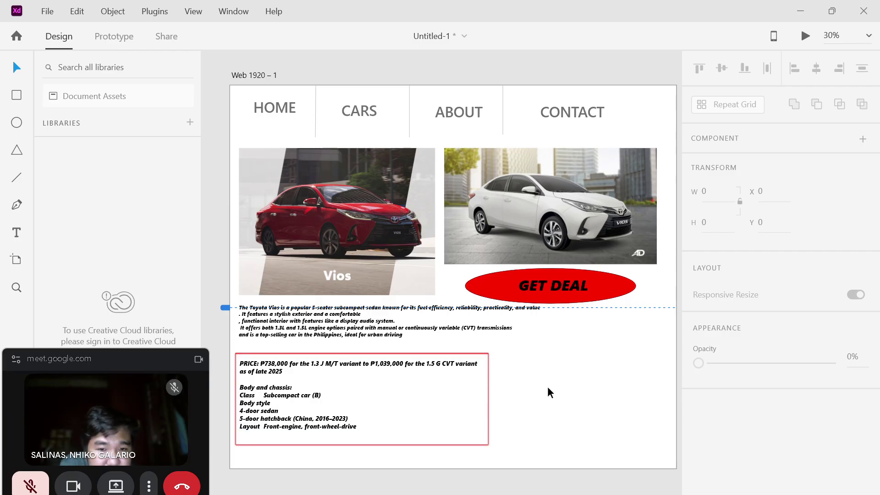
# Import the Toyota logo image and place it beside the red-bordered box, below the GET DEAL button
pyautogui.click(45, 12)
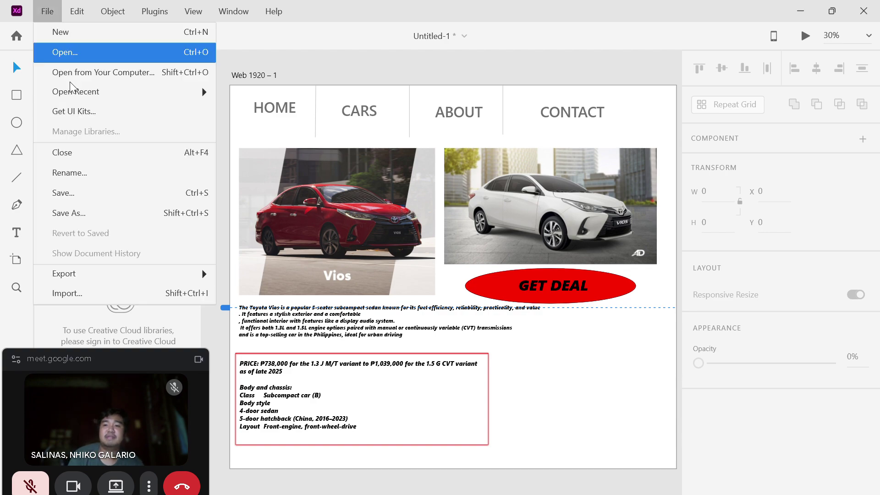
pyautogui.click(69, 293)
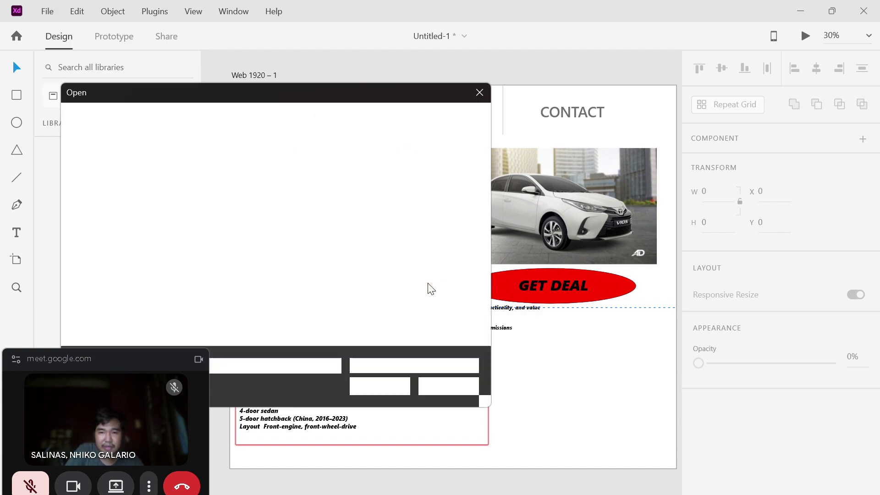
pyautogui.doubleClick(364, 216)
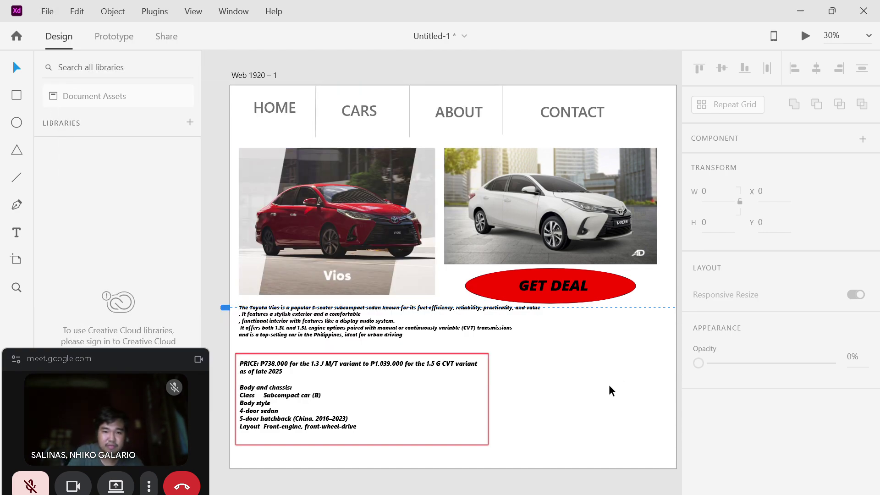
pyautogui.moveTo(432, 279); pyautogui.dragTo(563, 401)
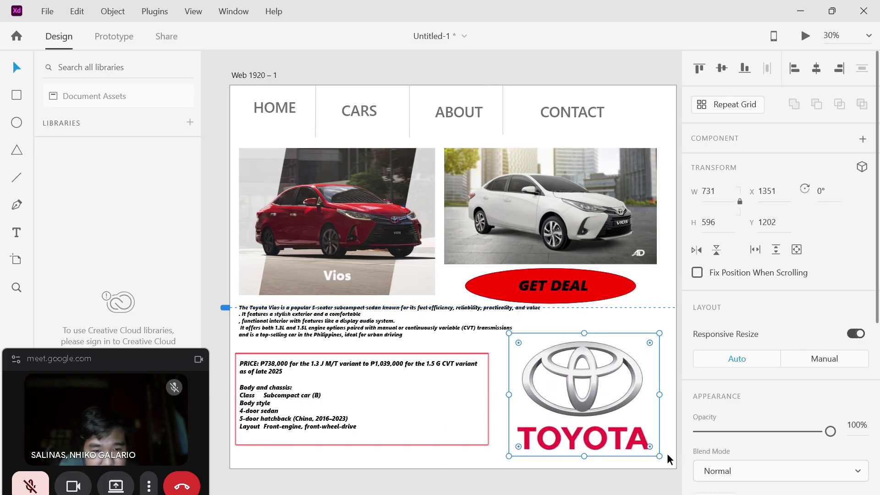
# Shrink the Toyota logo to about 510 × 416 and position it in the page's lower-right area at about X 1517, Y 1360
pyautogui.moveTo(660, 457); pyautogui.dragTo(645, 431)
pyautogui.moveTo(565, 361); pyautogui.dragTo(586, 389)
pyautogui.moveTo(531, 364); pyautogui.dragTo(541, 372)
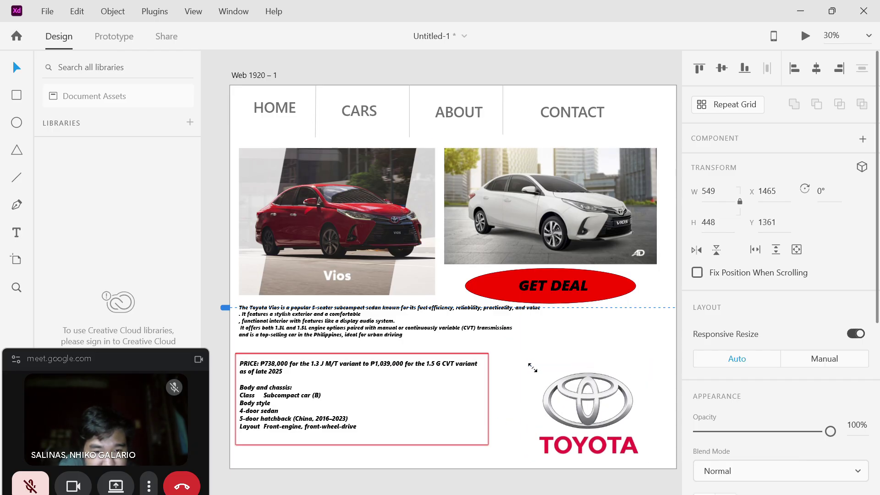
pyautogui.moveTo(590, 409); pyautogui.dragTo(591, 398)
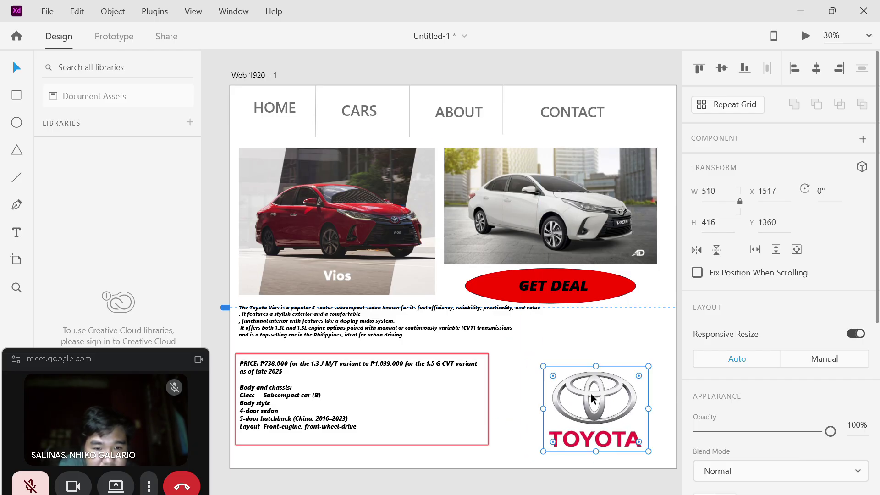
# Copy the "Great customer service" text from the finished Vios page document and return to the Untitled-1 document
pyautogui.press('super')
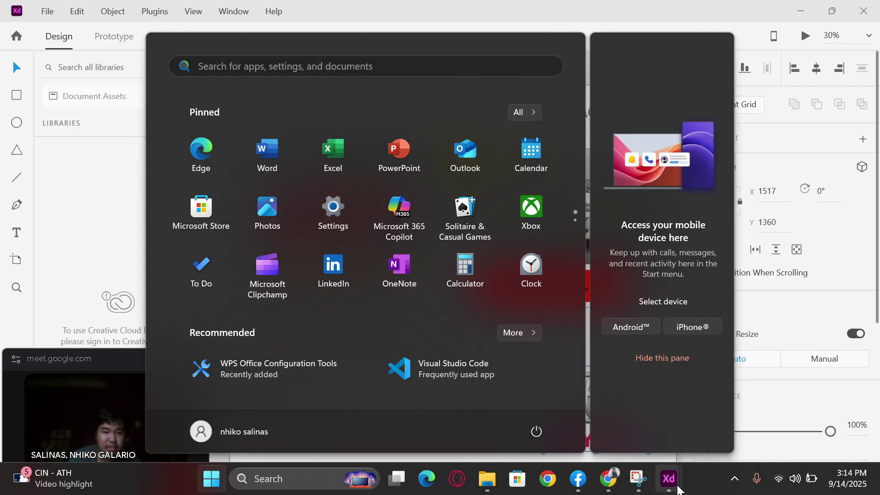
pyautogui.moveTo(669, 478)
pyautogui.click(777, 393)
pyautogui.press('Escape')
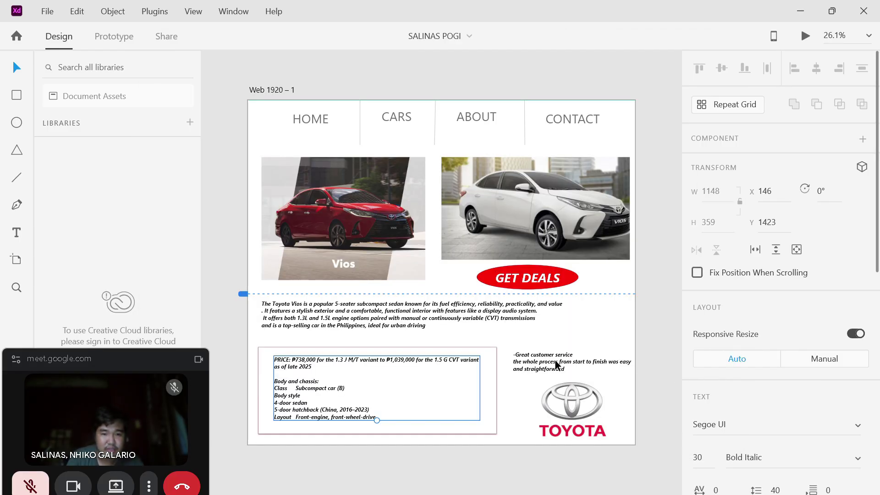
pyautogui.click(556, 364)
pyautogui.doubleClick(554, 358)
pyautogui.hotkey('ctrl', 'c')
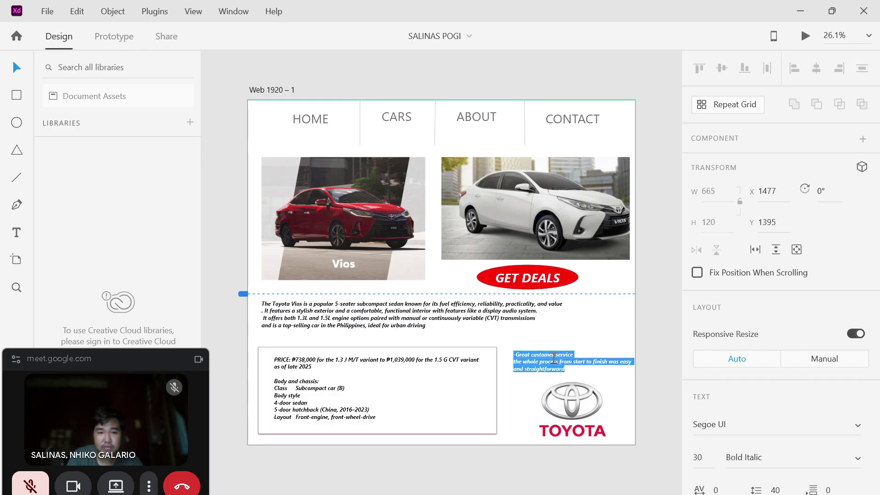
pyautogui.click(800, 11)
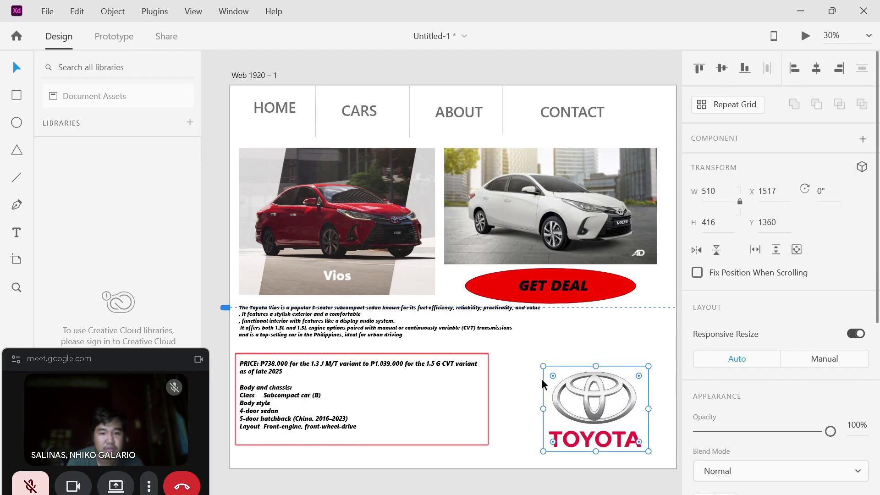
# Shrink the Toyota logo to about 438 × 356 and draw a rectangle about 651 × 301 directly above it
pyautogui.moveTo(596, 365); pyautogui.dragTo(595, 379)
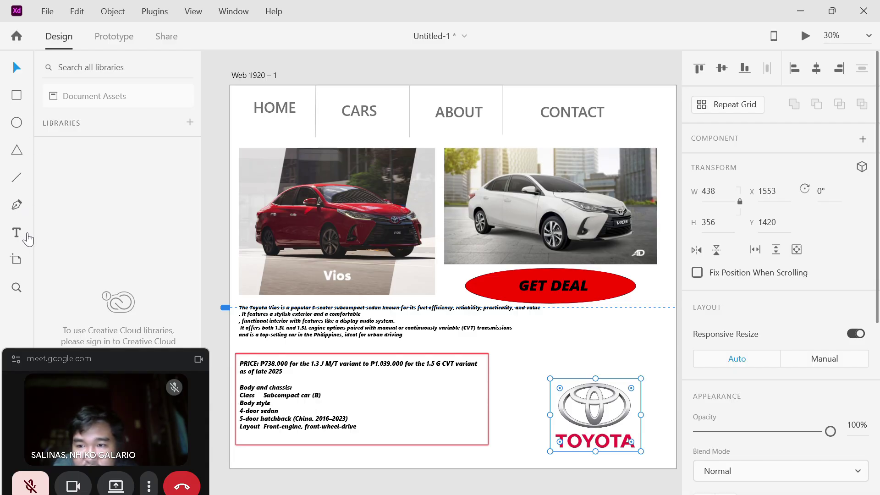
pyautogui.click(18, 100)
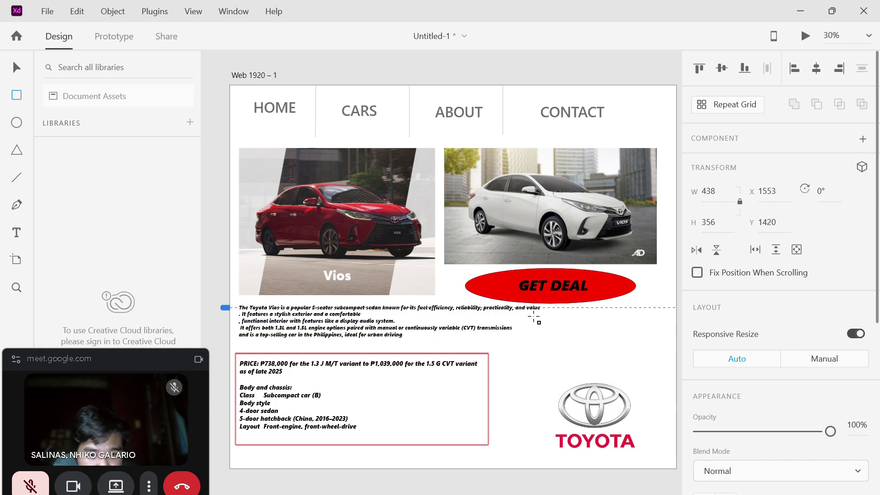
pyautogui.moveTo(534, 316); pyautogui.dragTo(668, 379)
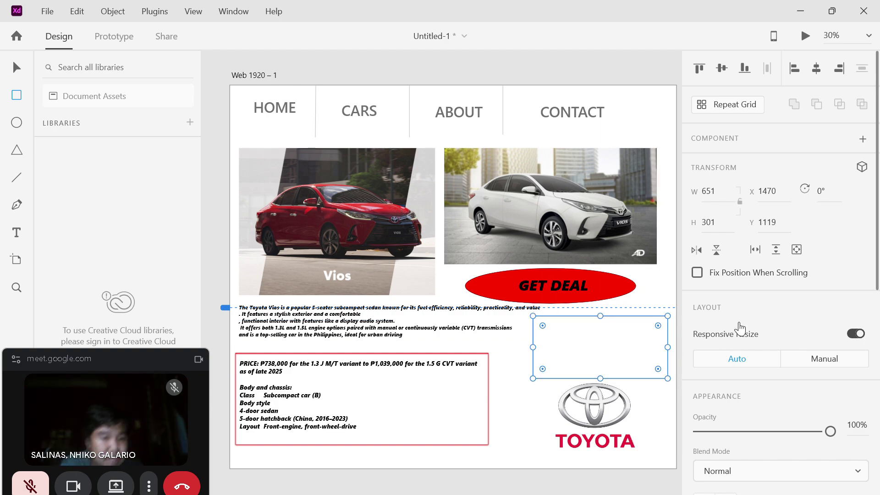
# Add an inner shadow in red #FF0000 to the rectangle above the logo
pyautogui.scroll(-4, 770, 321)
pyautogui.scroll(-4, 773, 288)
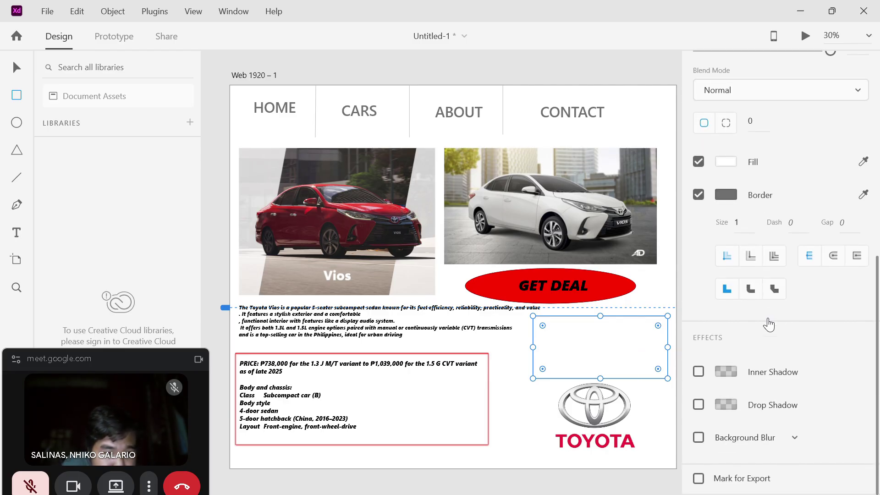
pyautogui.click(722, 377)
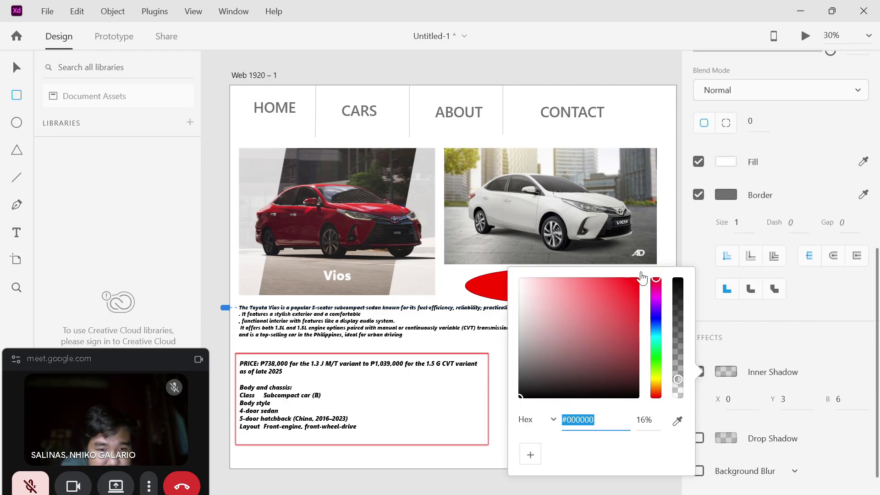
pyautogui.click(640, 288)
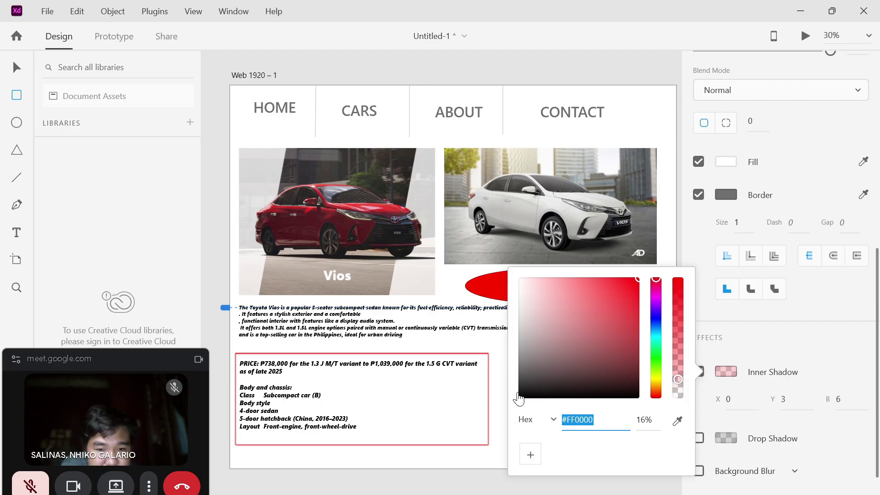
pyautogui.press('Escape')
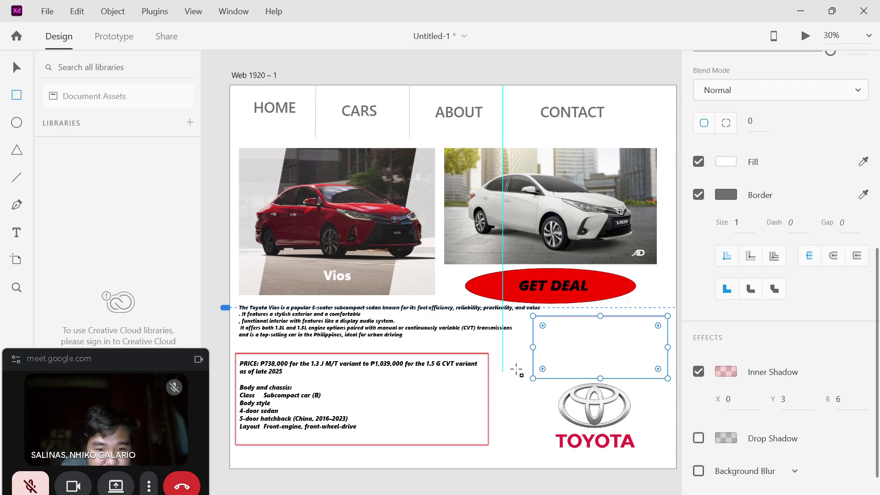
# Add a drop shadow in red #FF0000 at 100% opacity to the rectangle above the Toyota logo
pyautogui.click(729, 438)
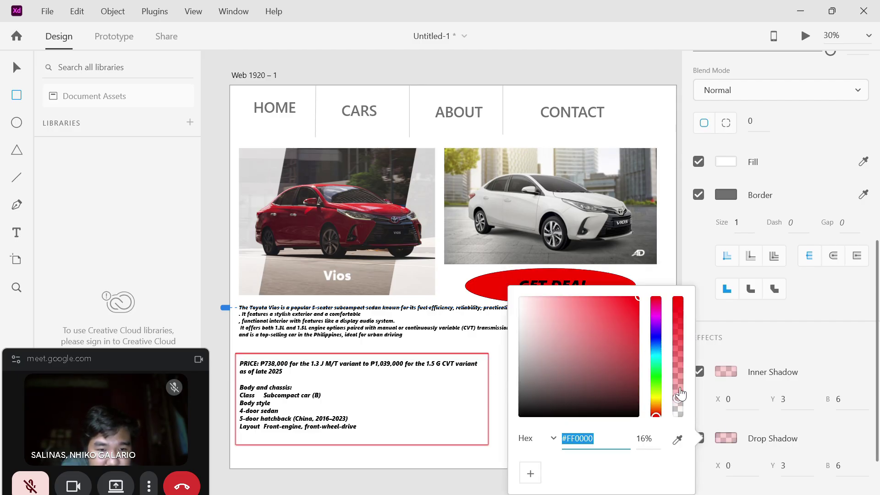
pyautogui.moveTo(681, 393); pyautogui.dragTo(680, 283)
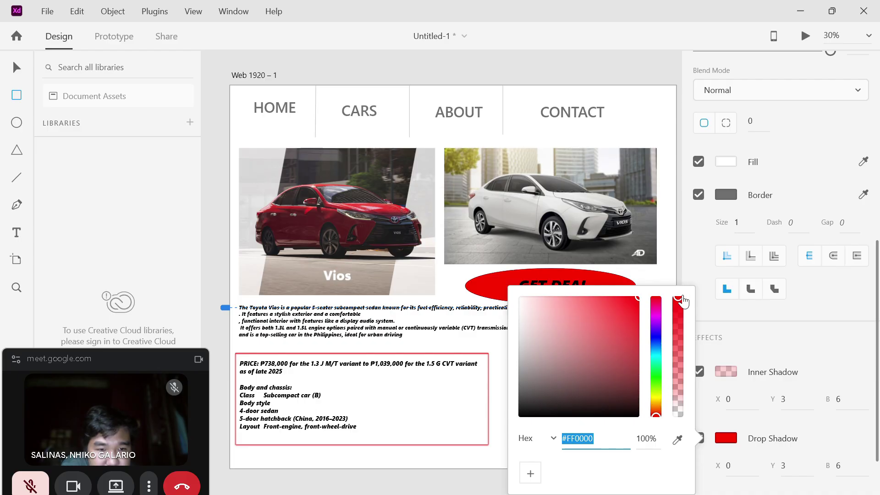
pyautogui.click(503, 380)
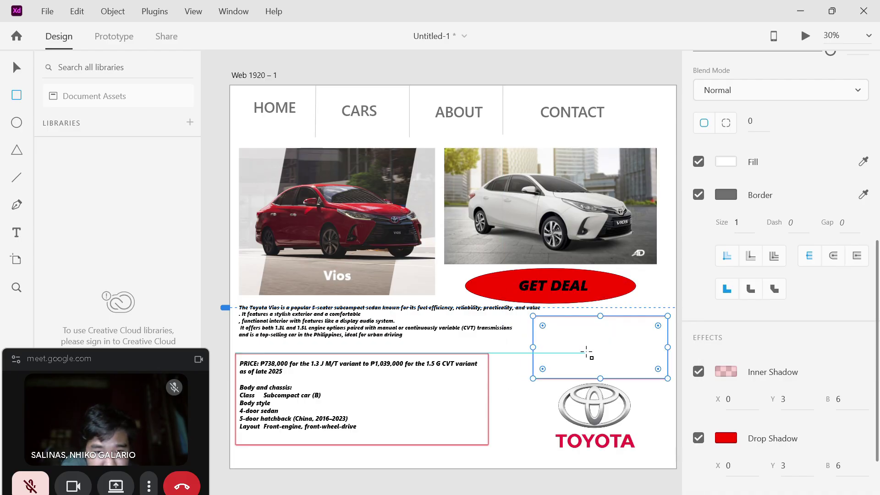
pyautogui.click(725, 439)
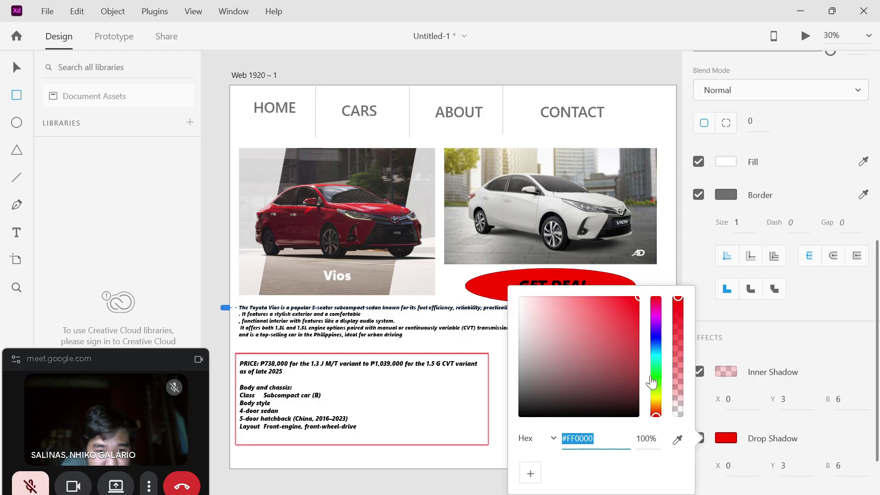
pyautogui.click(504, 385)
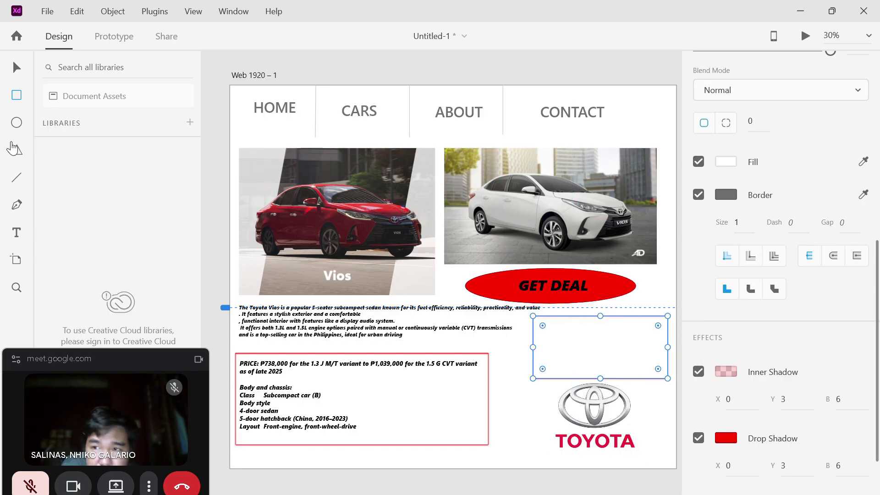
pyautogui.click(17, 67)
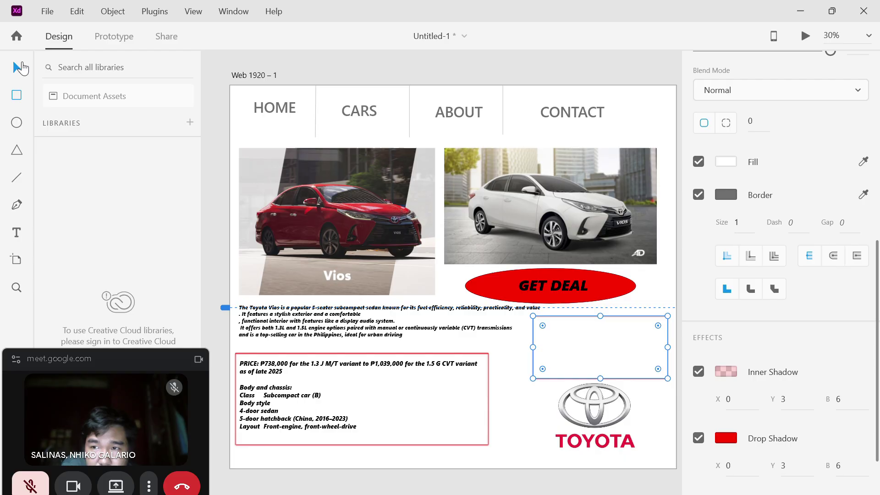
pyautogui.click(491, 381)
pyautogui.click(581, 353)
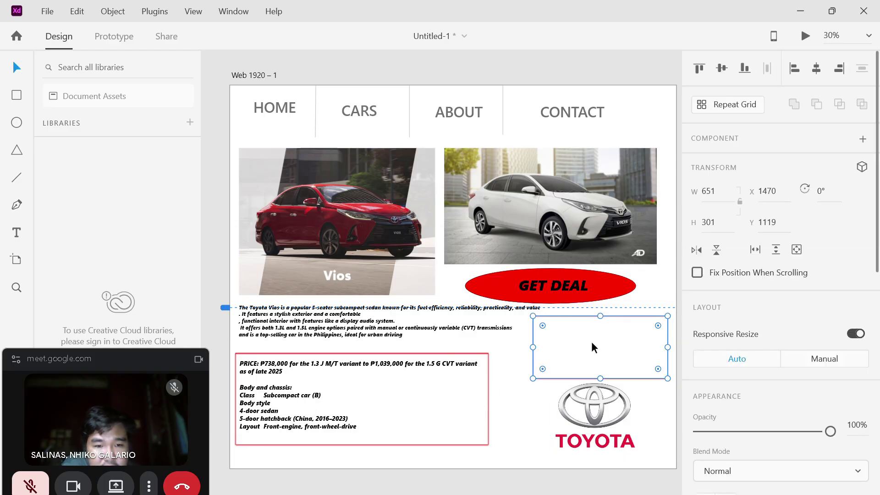
# Paste the copied "Great customer service" text as a text object and position it inside the rectangle above the logo, at X 1504
pyautogui.click(16, 233)
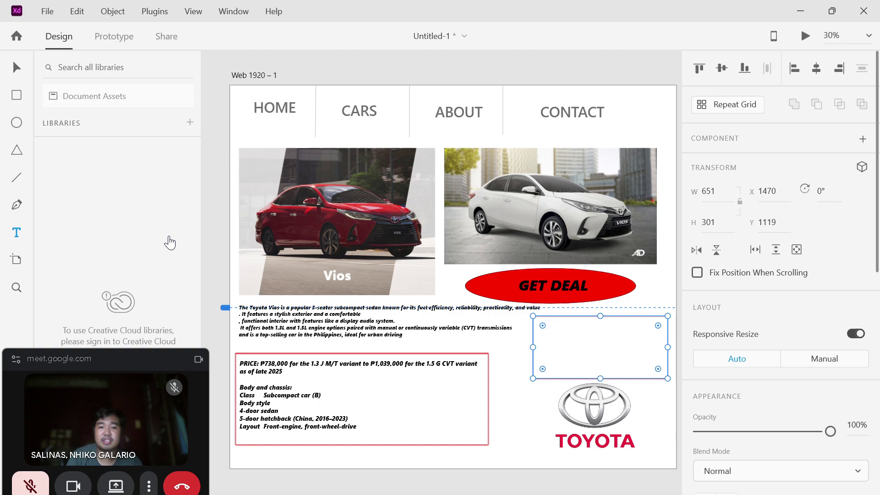
pyautogui.click(556, 331)
pyautogui.hotkey('ctrl', 'v')
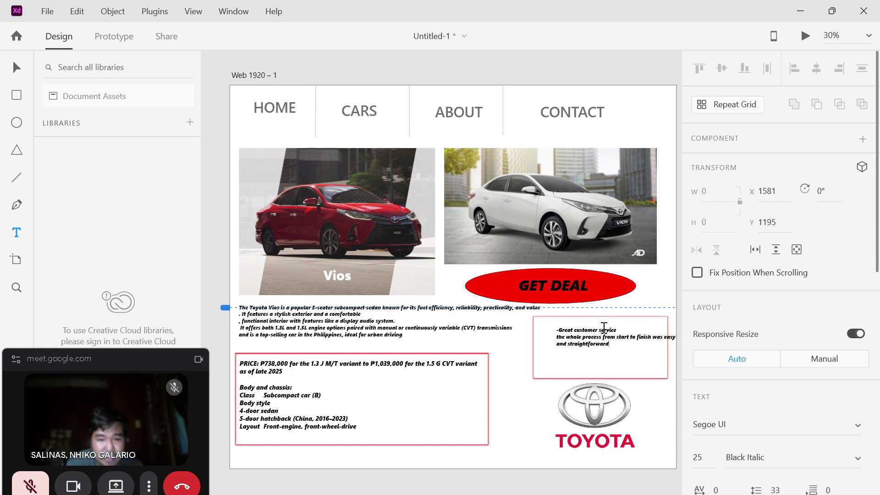
pyautogui.click(26, 67)
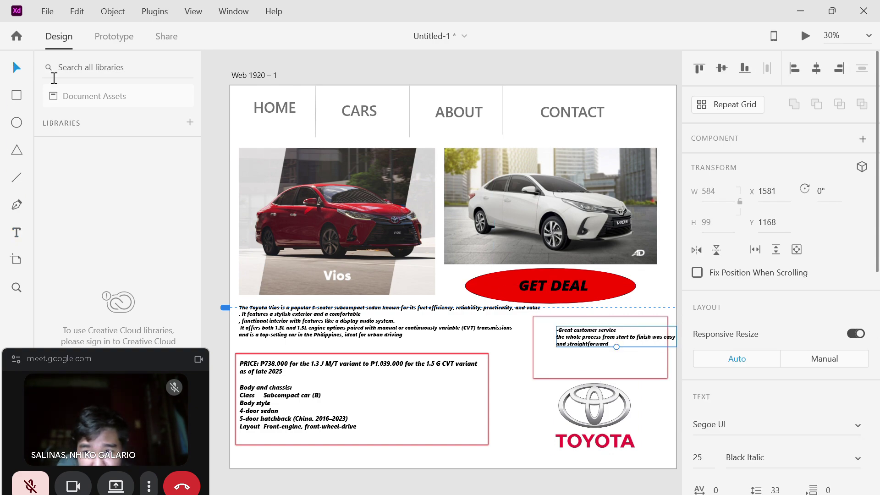
pyautogui.moveTo(607, 334); pyautogui.dragTo(592, 334)
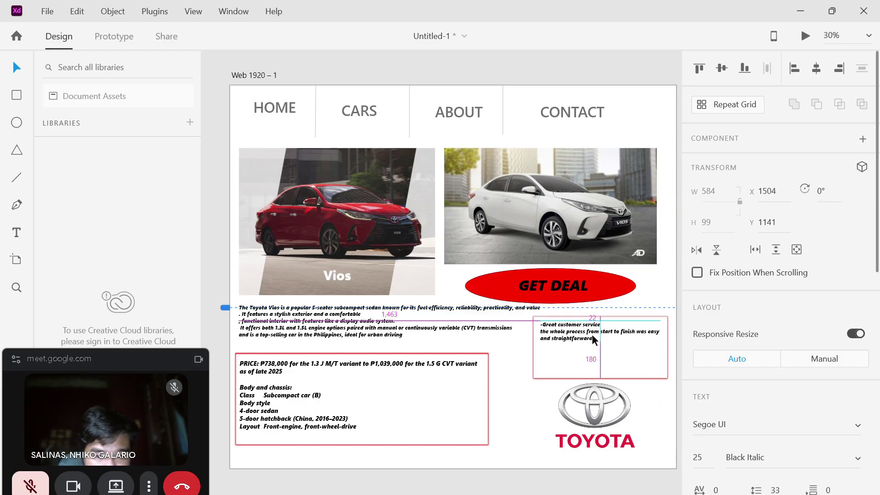
# Shorten the customer-service rectangle to about 210 high and enlarge the Toyota logo beneath it to about 617 × 503 at X 1504, Y 1329
pyautogui.click(608, 371)
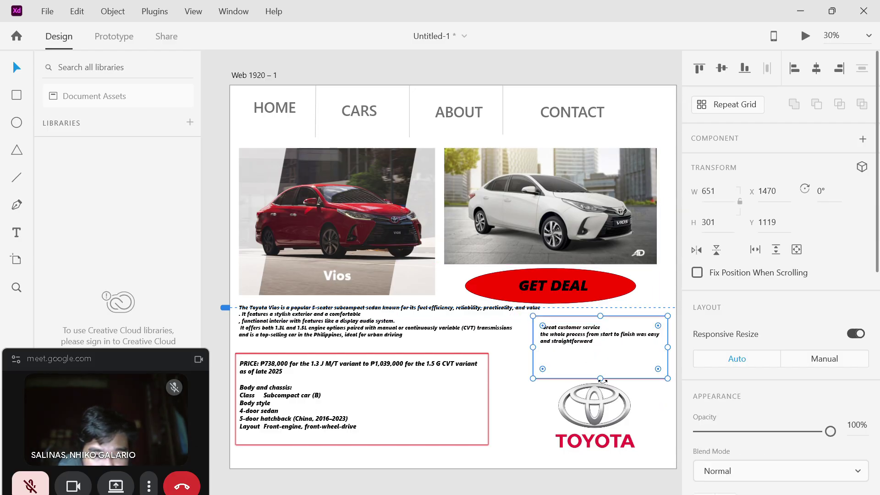
pyautogui.moveTo(601, 379); pyautogui.dragTo(598, 363)
pyautogui.click(603, 384)
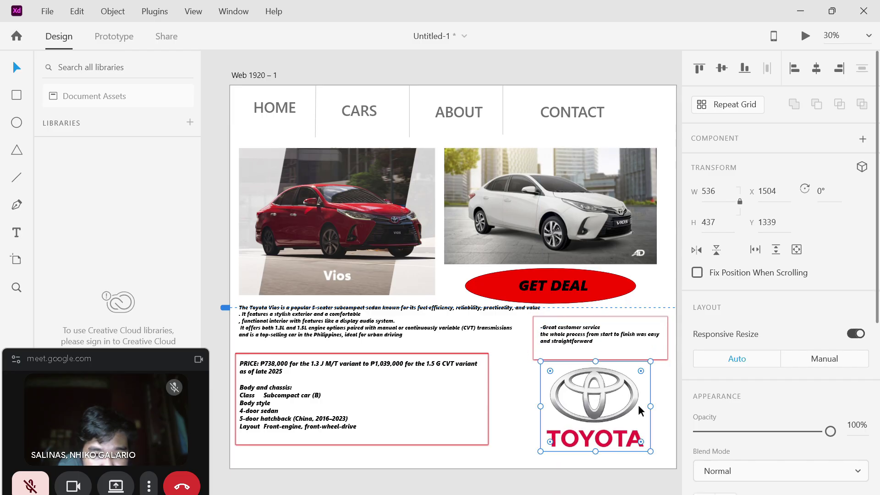
pyautogui.moveTo(650, 404); pyautogui.dragTo(668, 410)
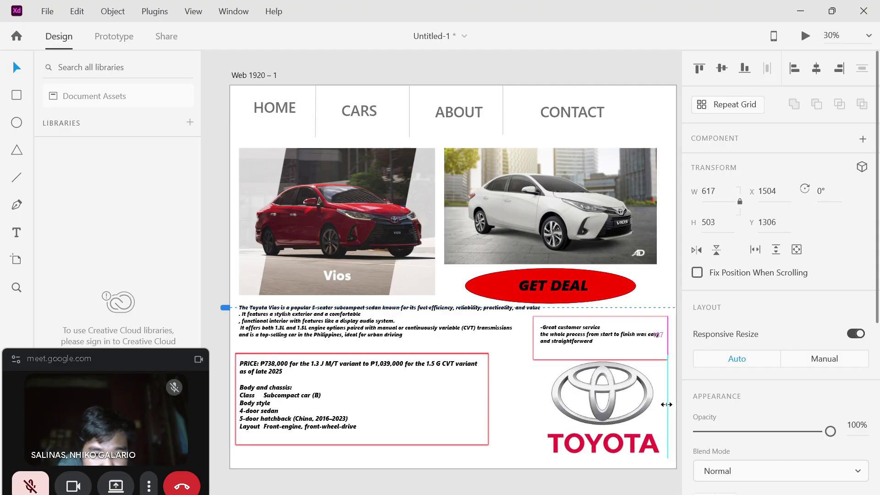
pyautogui.moveTo(623, 391); pyautogui.dragTo(623, 397)
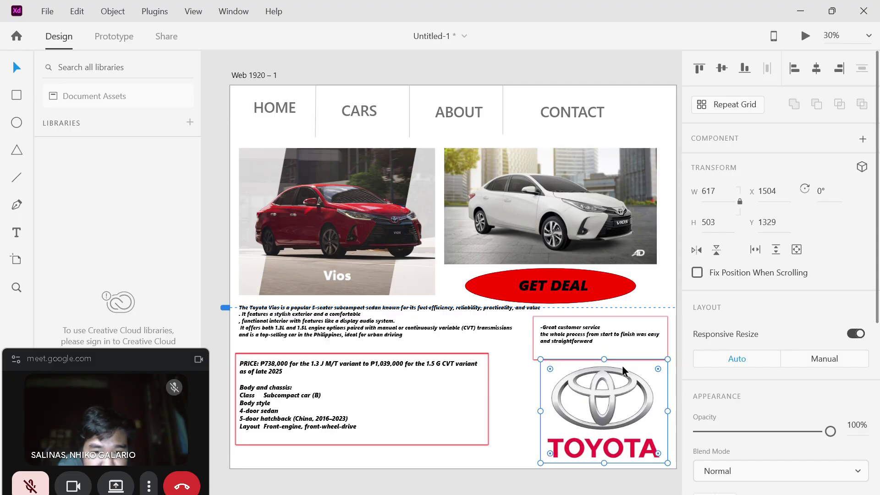
# Raise the lower edge of the customer-service rectangle slightly so it fits closely around the text
pyautogui.click(619, 356)
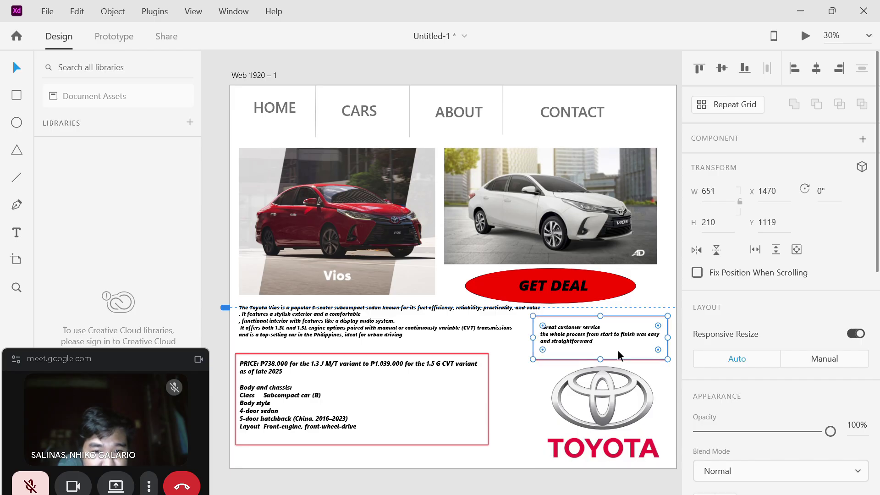
pyautogui.moveTo(602, 360); pyautogui.dragTo(603, 354)
pyautogui.doubleClick(629, 321)
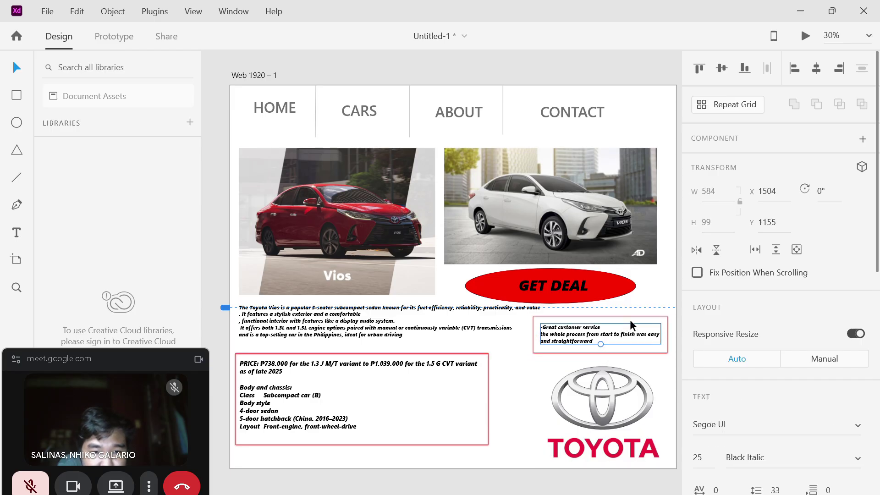
pyautogui.click(528, 370)
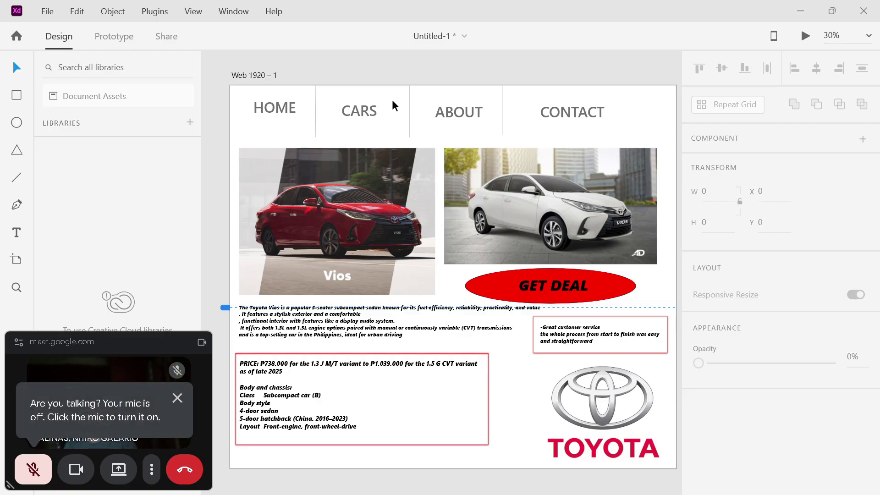
# Dismiss the microphone notice, and enlarge the Toyota logo to about 648 × 528 at about X 1421, Y 1329
pyautogui.click(177, 397)
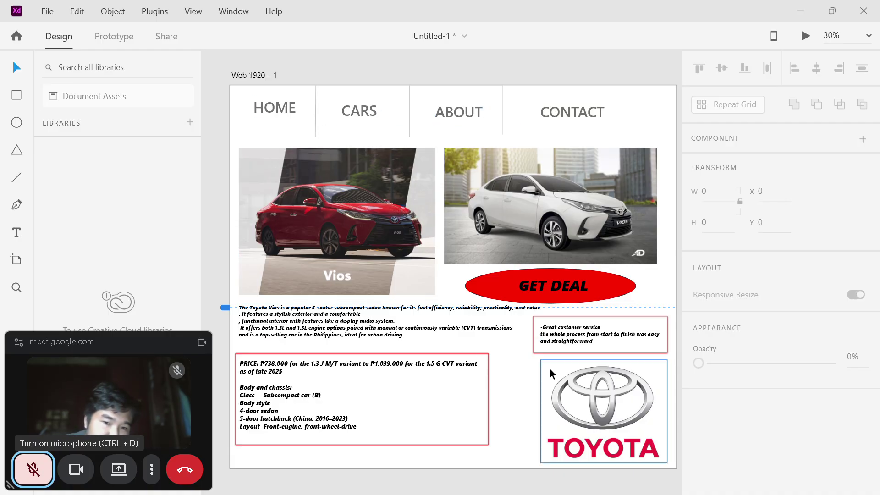
pyautogui.moveTo(576, 383); pyautogui.dragTo(562, 379)
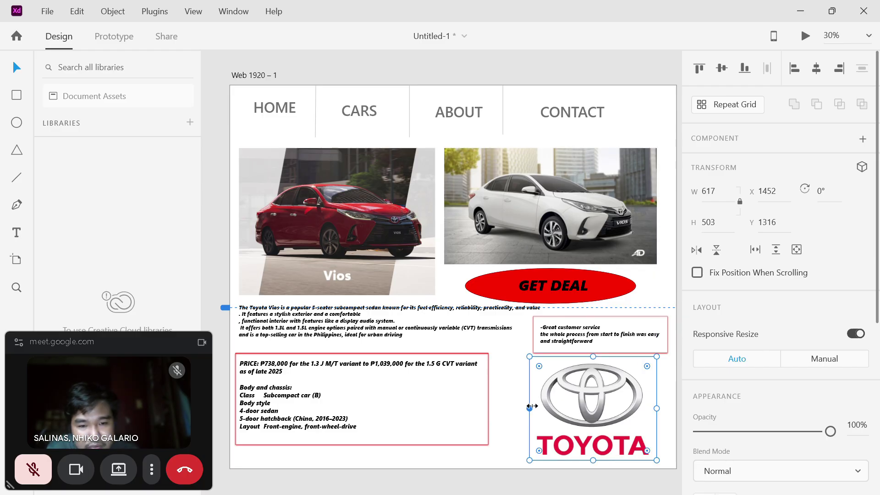
pyautogui.moveTo(529, 408); pyautogui.dragTo(511, 408)
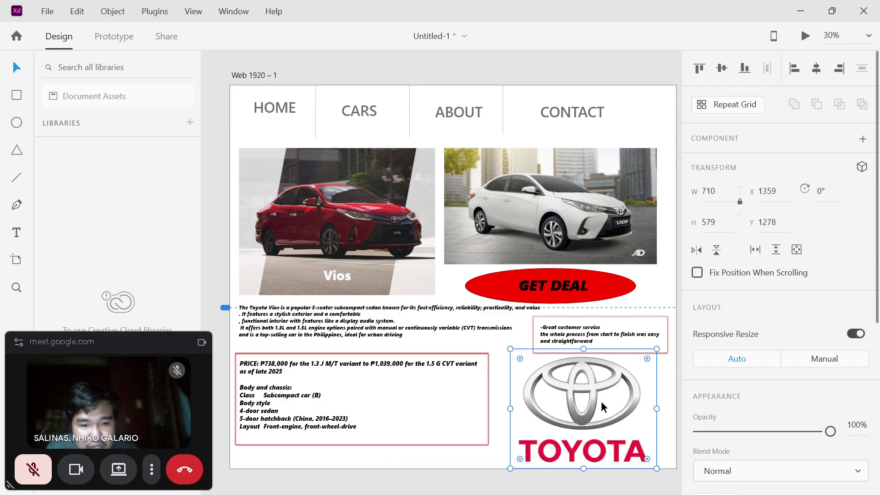
pyautogui.moveTo(583, 349); pyautogui.dragTo(587, 373)
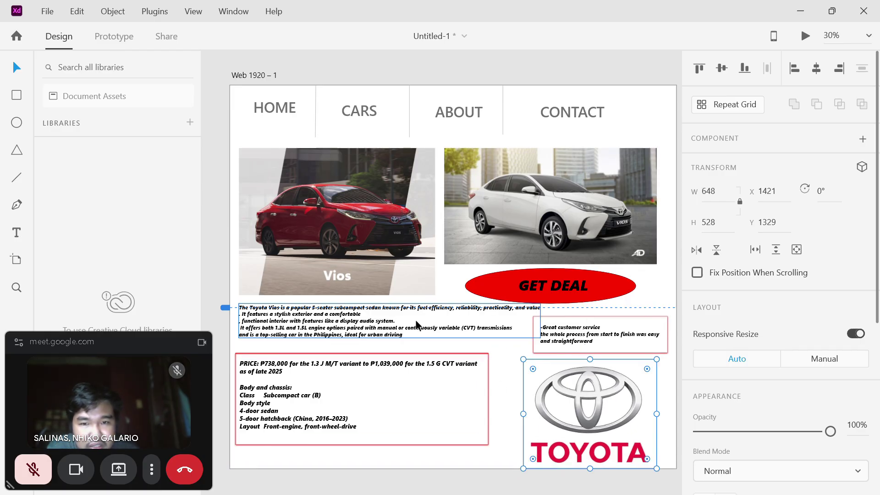
pyautogui.click(506, 357)
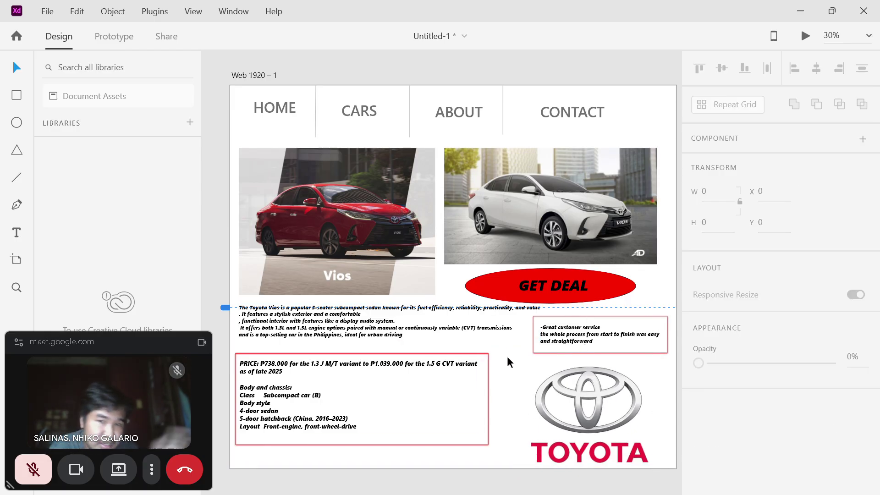